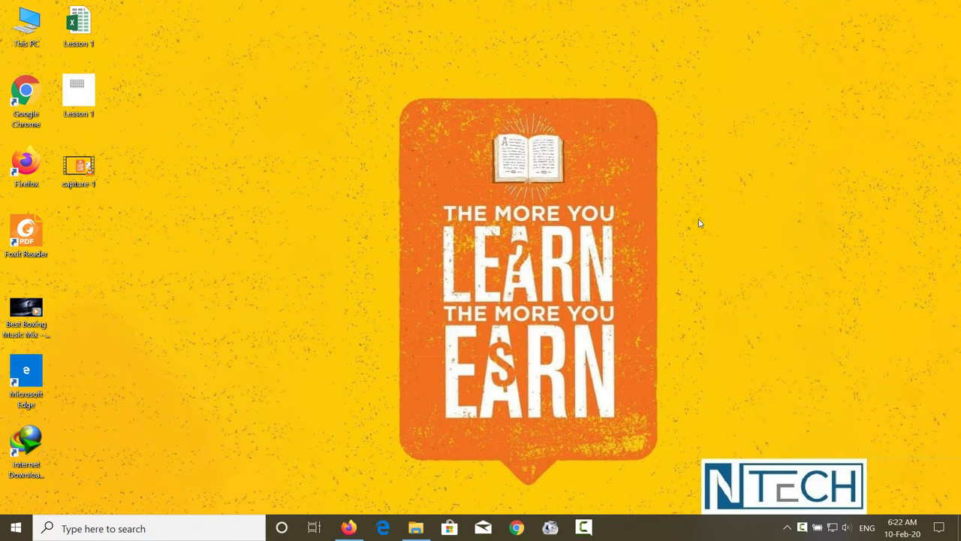
Step: Launch Excel from the Windows Run box by typing excel
key(super+r)
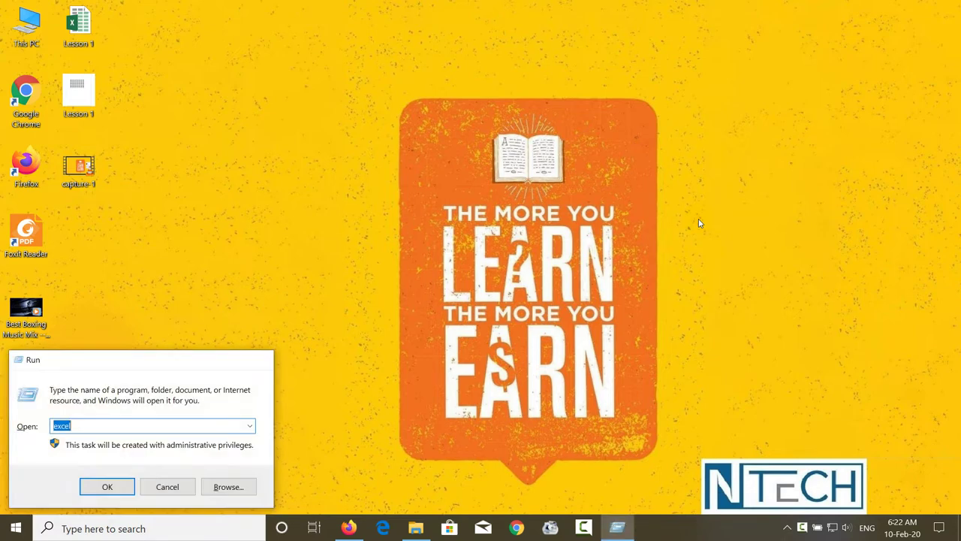
key(Return)
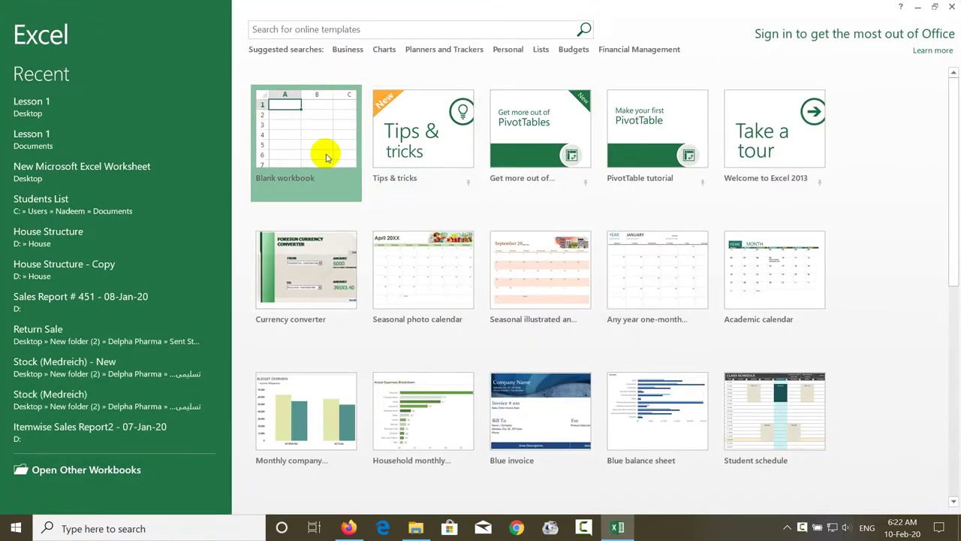
Step: Start a new blank workbook, Book1, from the Excel start screen
click(325, 153)
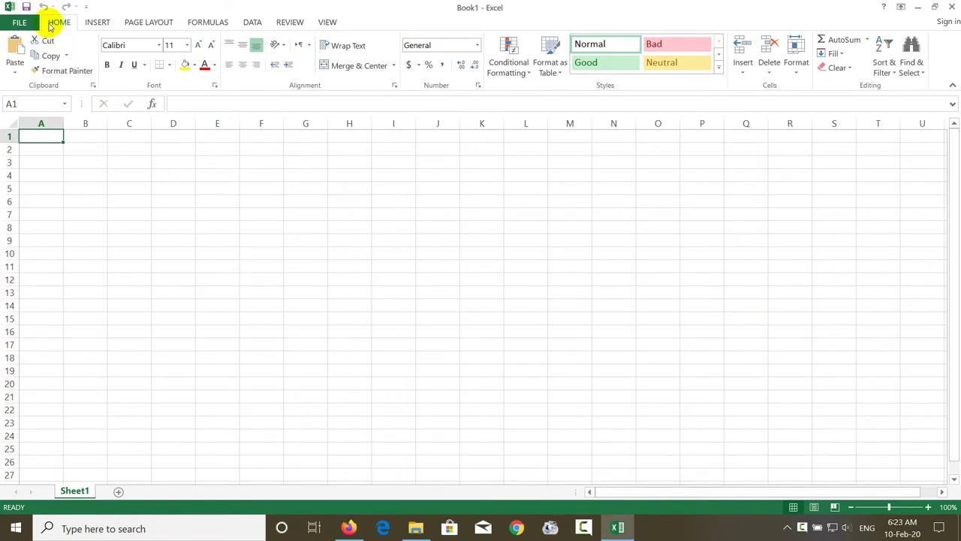
Step: Enter the word Afghan in cell F5
click(15, 78)
click(333, 236)
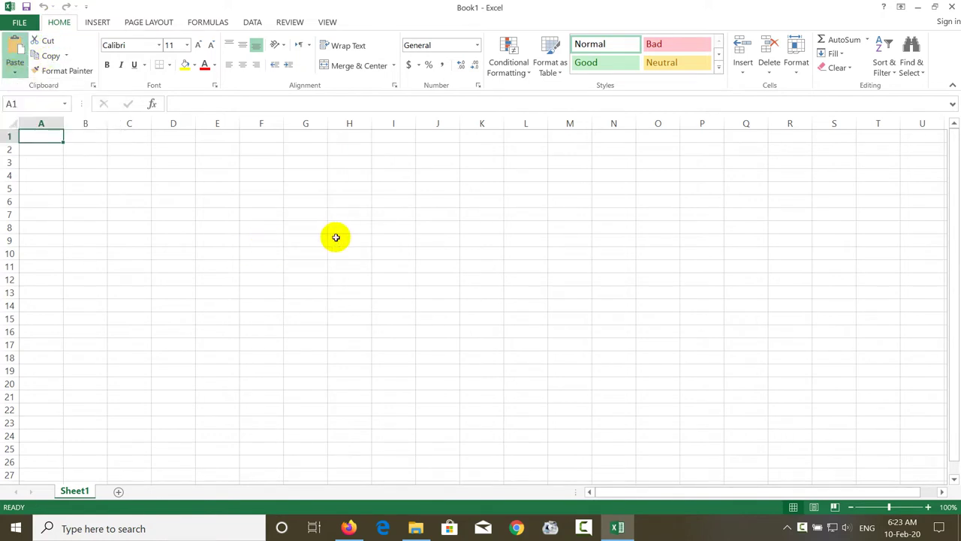
click(250, 185)
text(Afg)
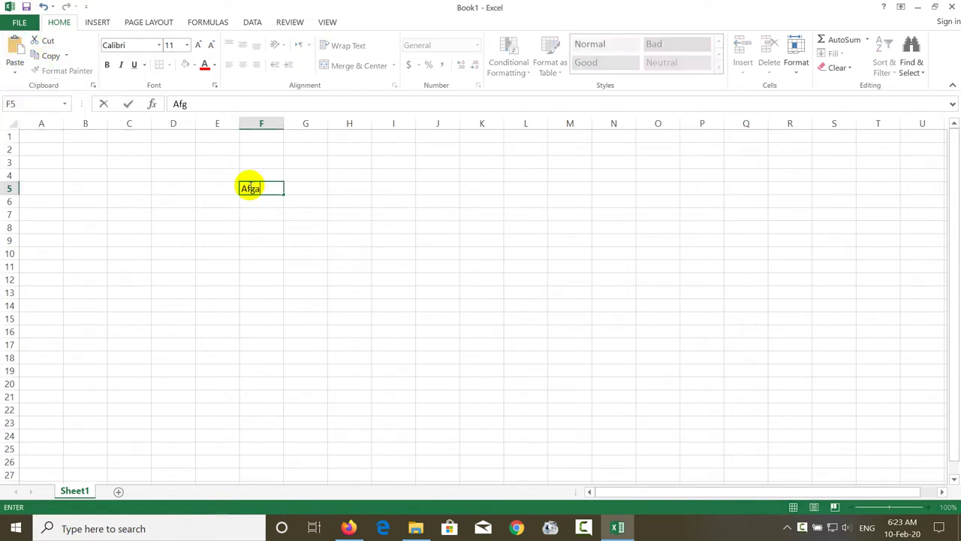
text(hani)
key(BackSpace)
key(BackSpace)
key(BackSpace)
key(BackSpace)
key(BackSpace)
text(ghan)
key(Return)
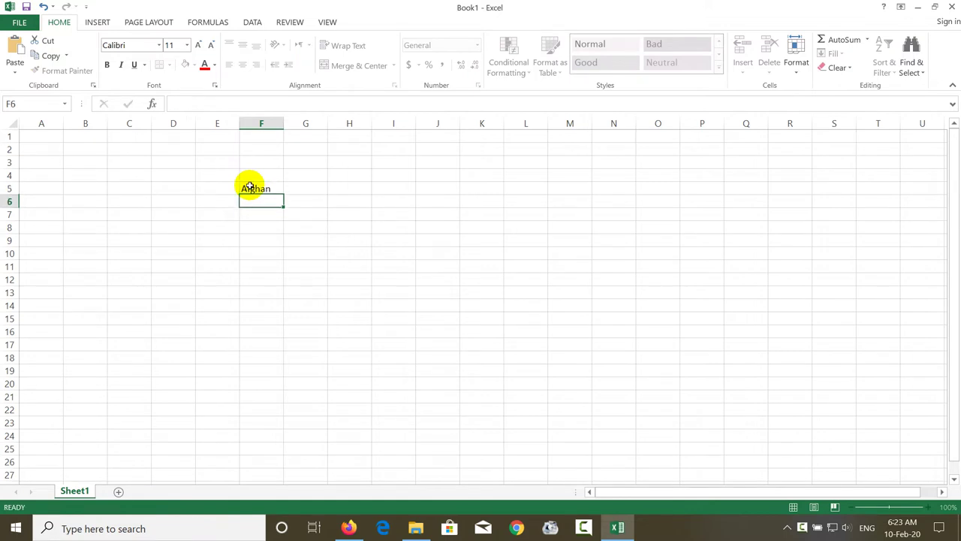
Step: Cut Afghan from F5 and paste it into H6
click(252, 187)
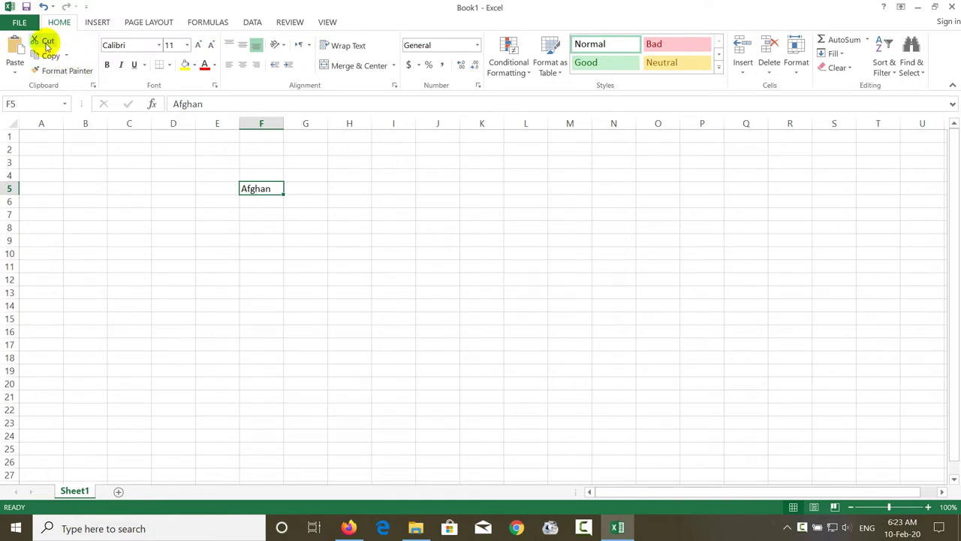
click(43, 42)
click(337, 202)
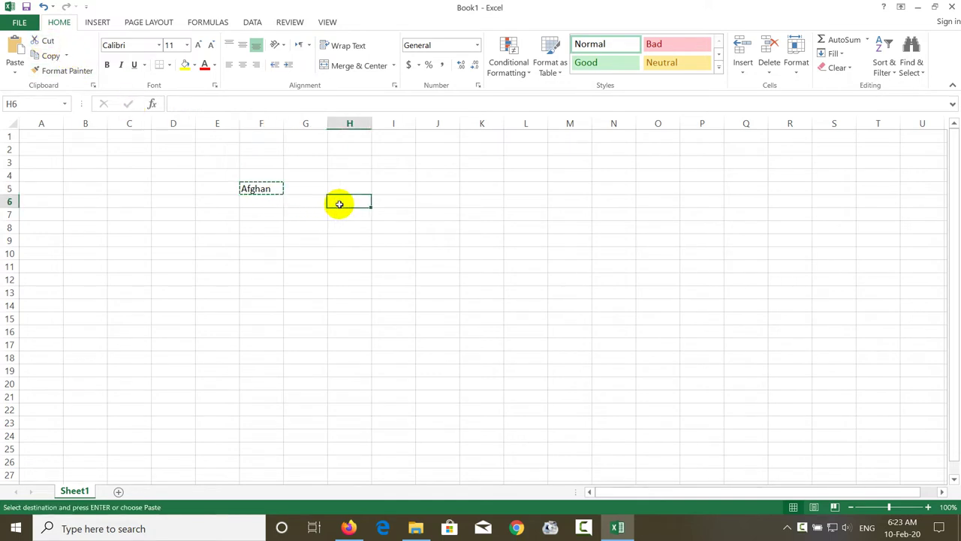
click(15, 51)
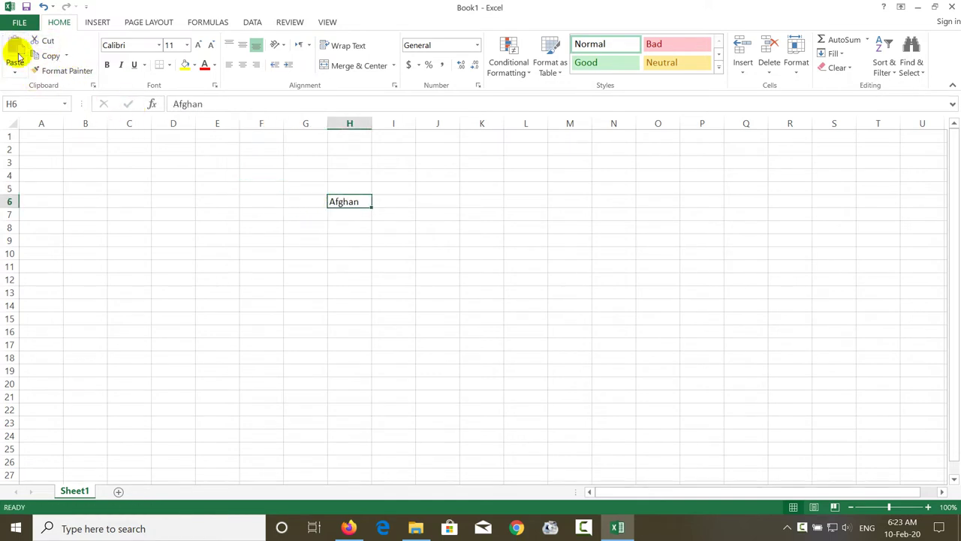
Step: Copy the Afghan cell H6 and paste it into E6
click(235, 255)
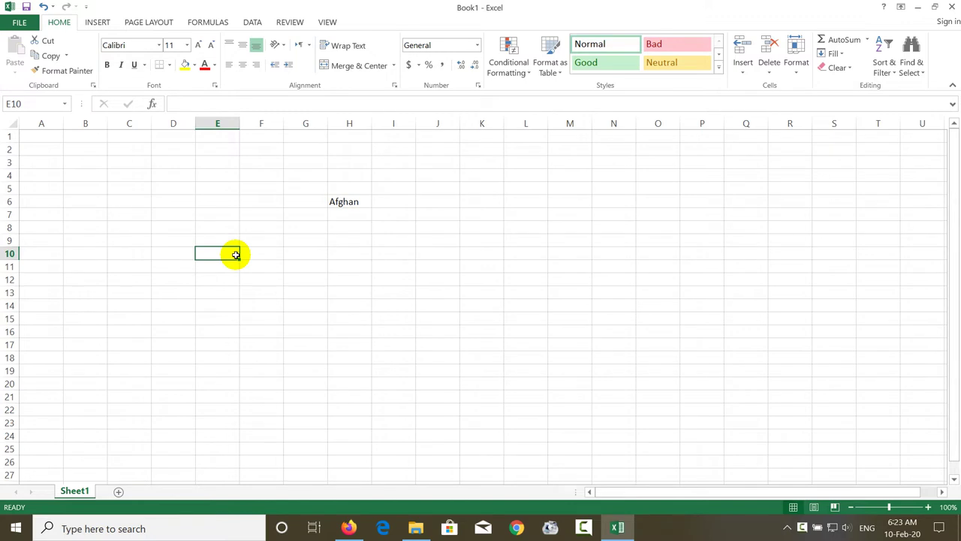
click(340, 201)
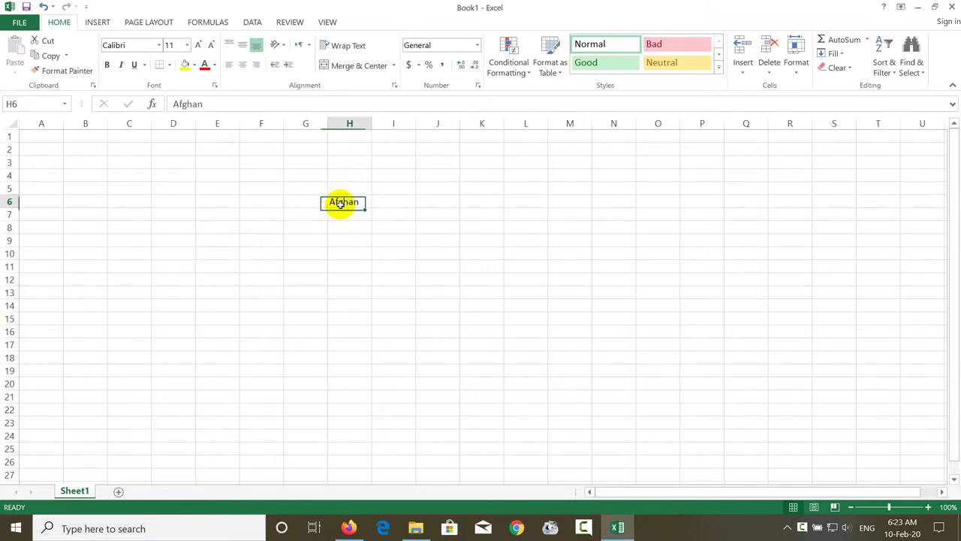
click(50, 56)
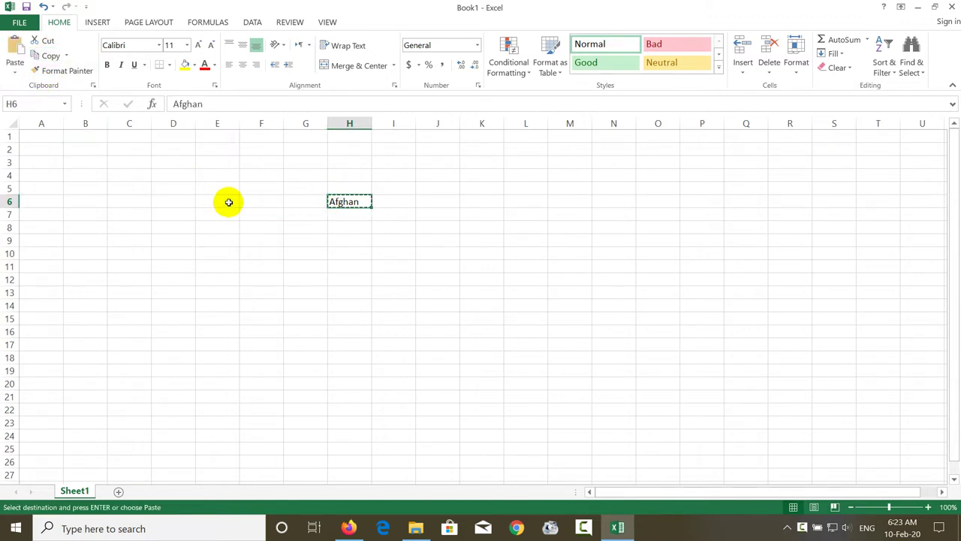
click(225, 201)
click(13, 45)
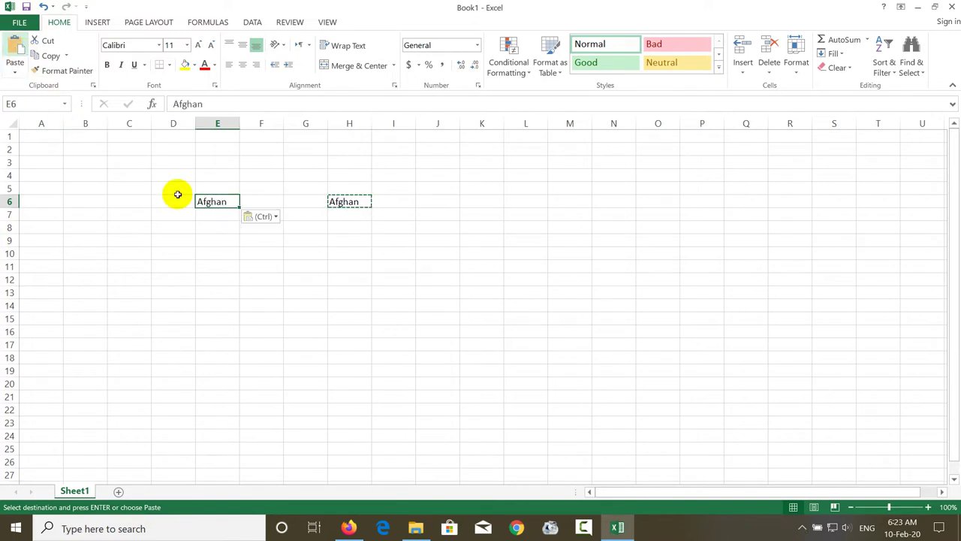
click(271, 237)
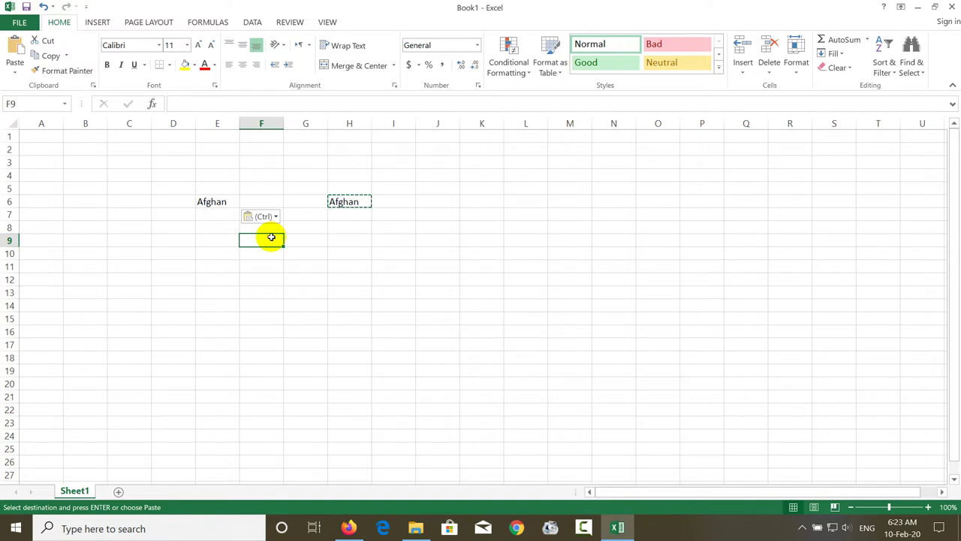
Step: Move the Afghan entry from E6 down to E8 using keyboard shortcuts
key(Right)
key(Up)
key(Up)
key(Up)
key(Right)
key(Left)
key(Left)
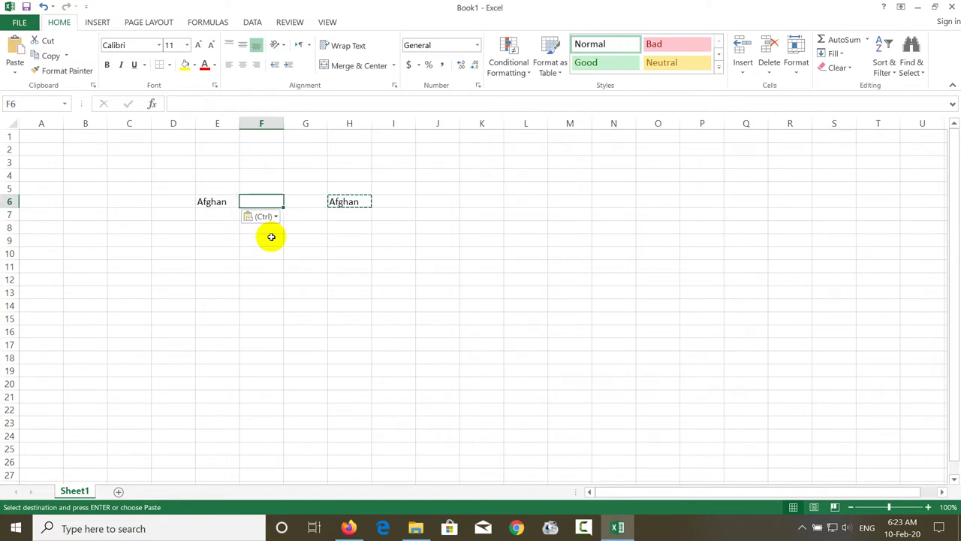
key(Left)
key(ctrl+c)
key(Down)
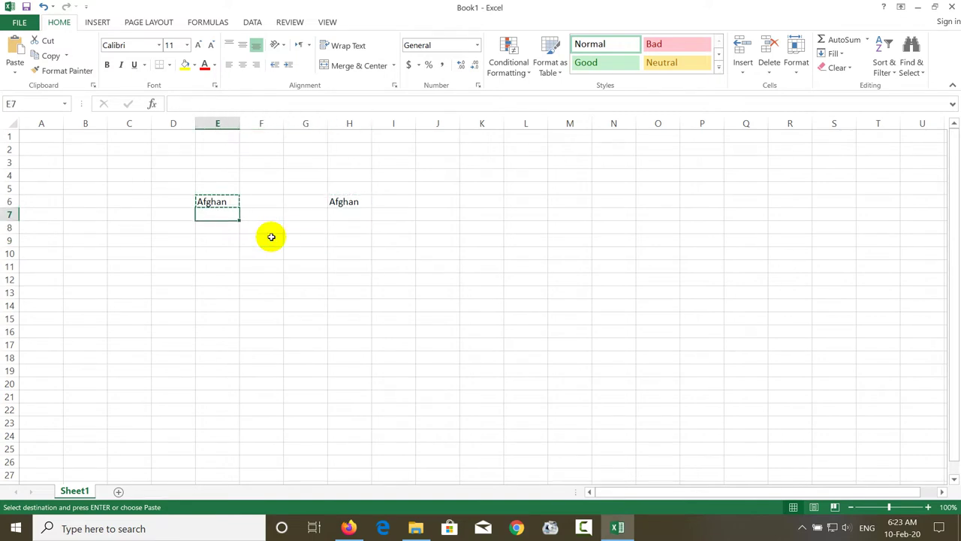
key(Down)
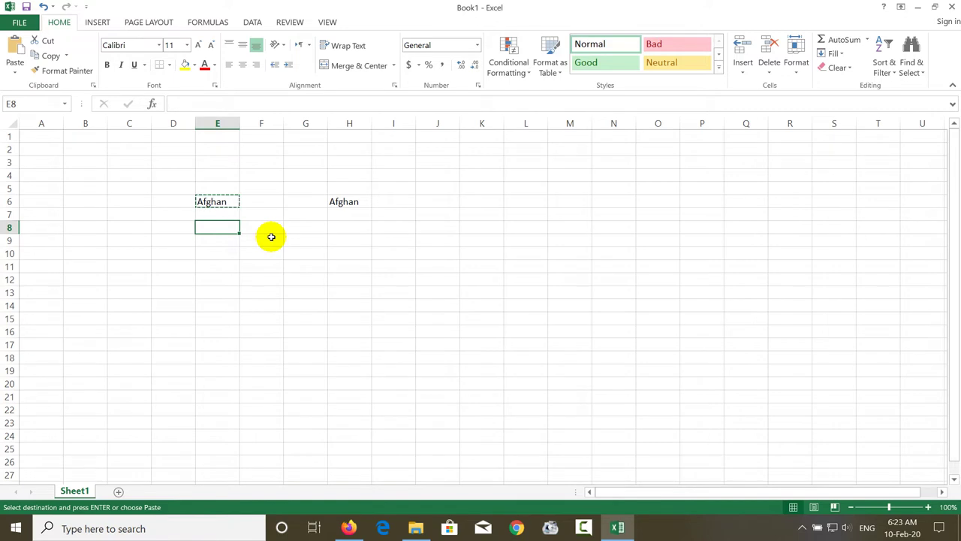
key(ctrl+v)
Step: Copy the Afghan entry in E8 into G10
key(Down)
key(Down)
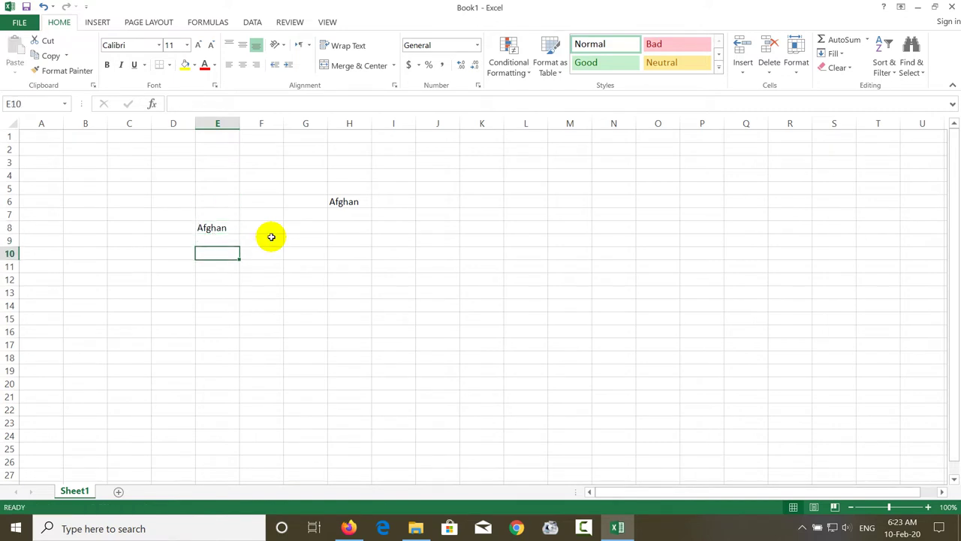
key(Up)
key(Up)
key(ctrl+c)
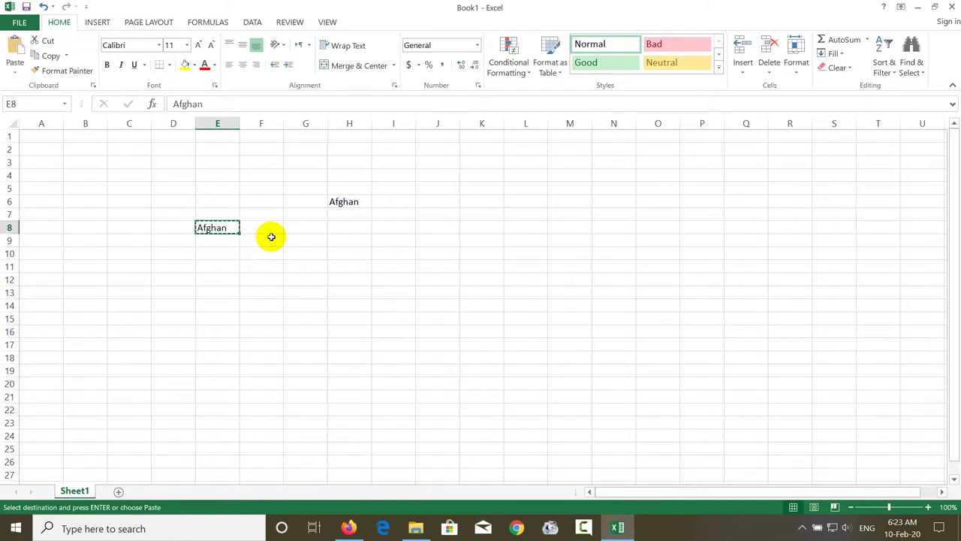
click(297, 251)
key(ctrl+v)
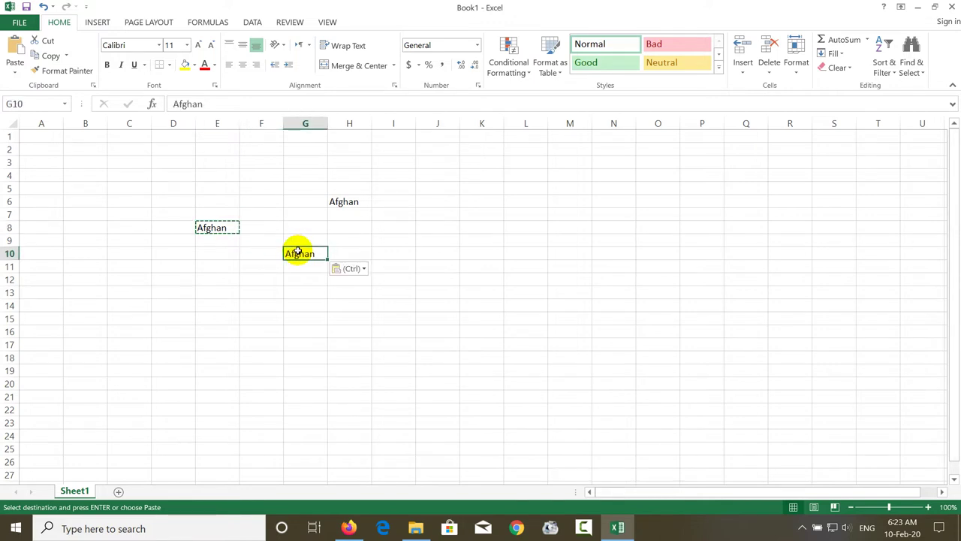
click(36, 186)
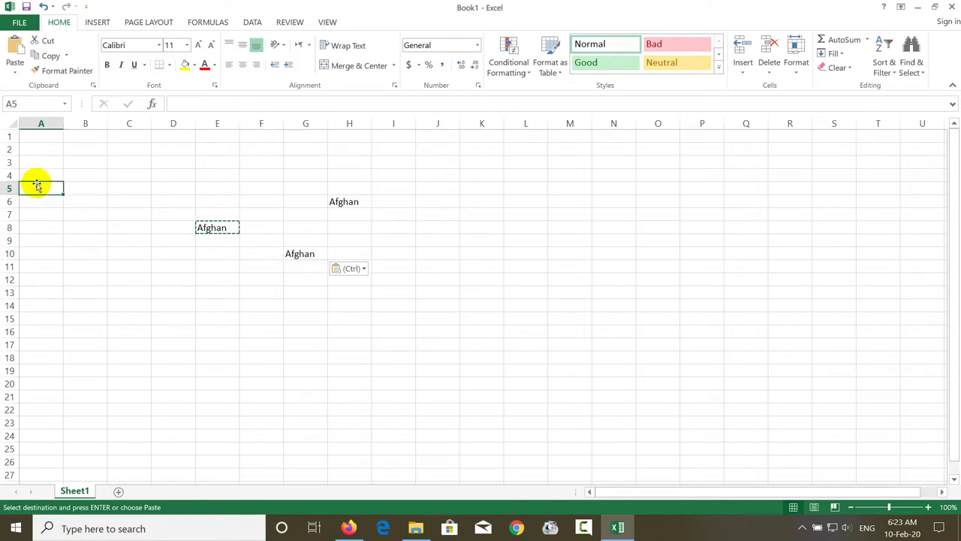
Step: List the labels Cut, Copy and Paste in A5:A7
text(Cut)
key(Return)
text(Copy)
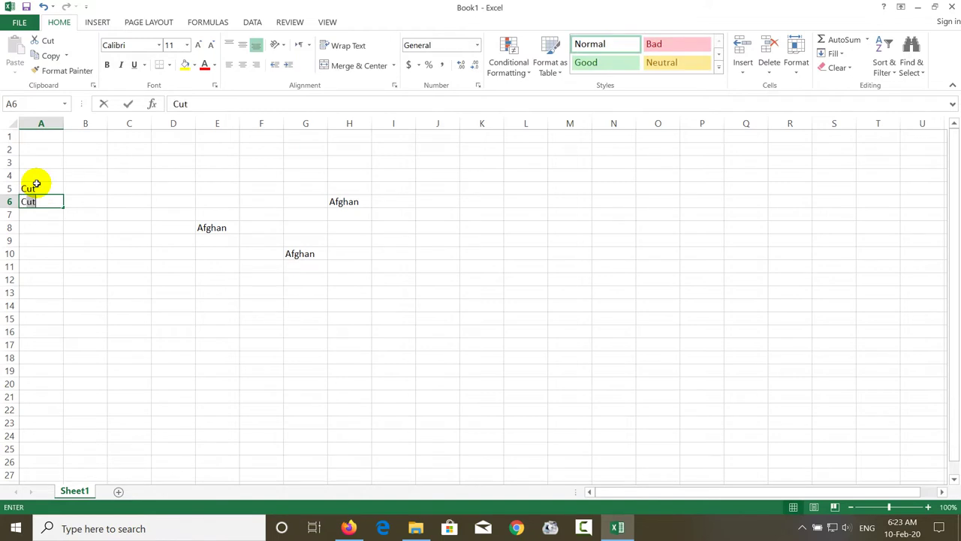
key(Return)
text(P)
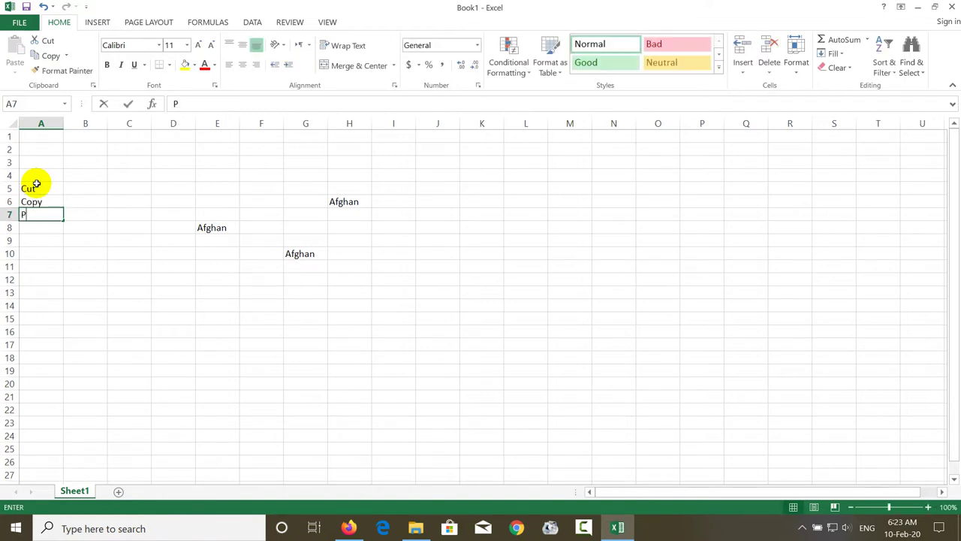
text(ast)
key(Return)
Step: Add the shortcut notes for Cut and Copy in B5 and B6
key(Up)
key(Up)
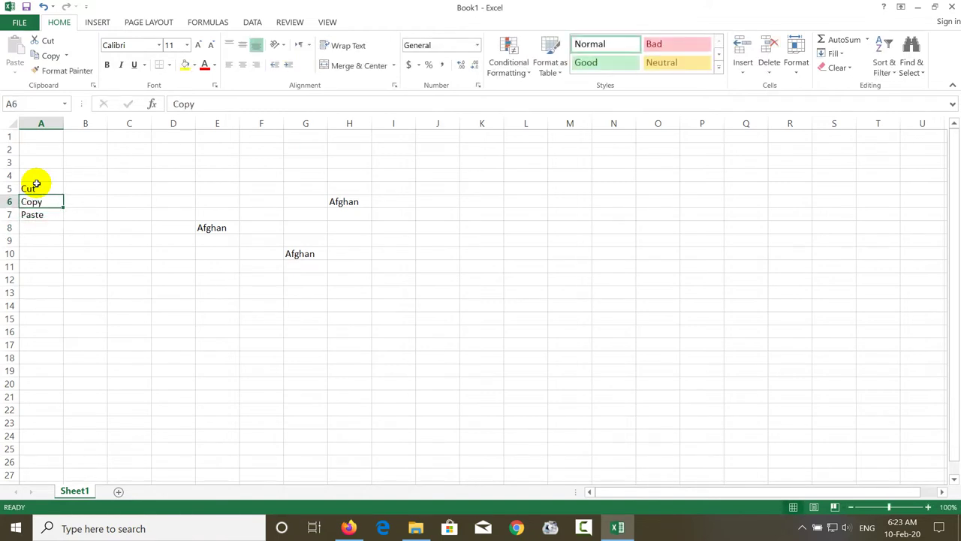
key(Up)
key(Right)
text(c)
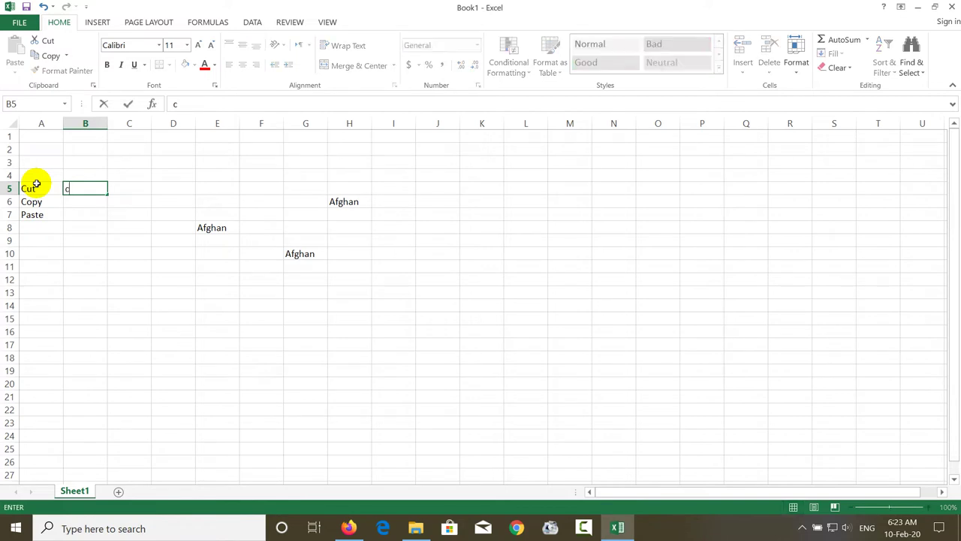
text(trl + x)
key(Return)
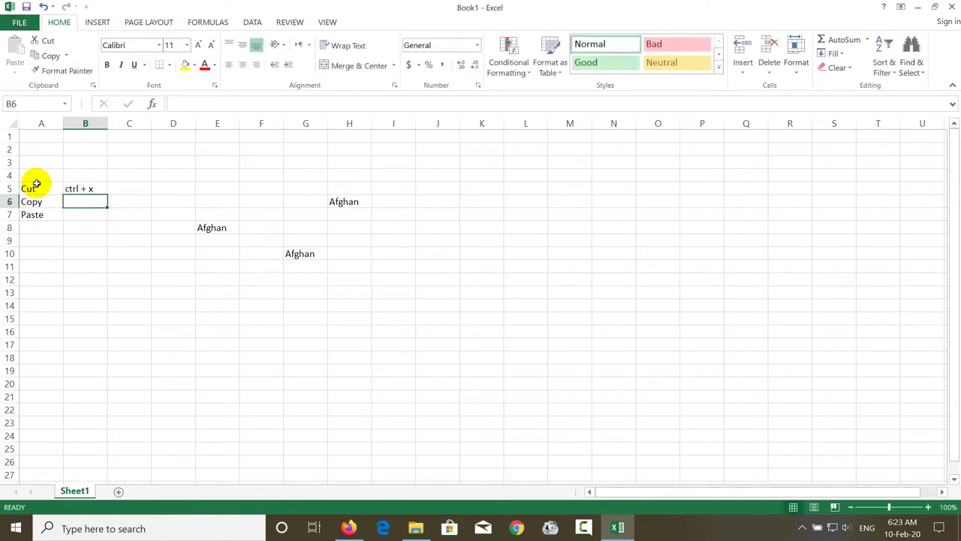
text(ctrl + c)
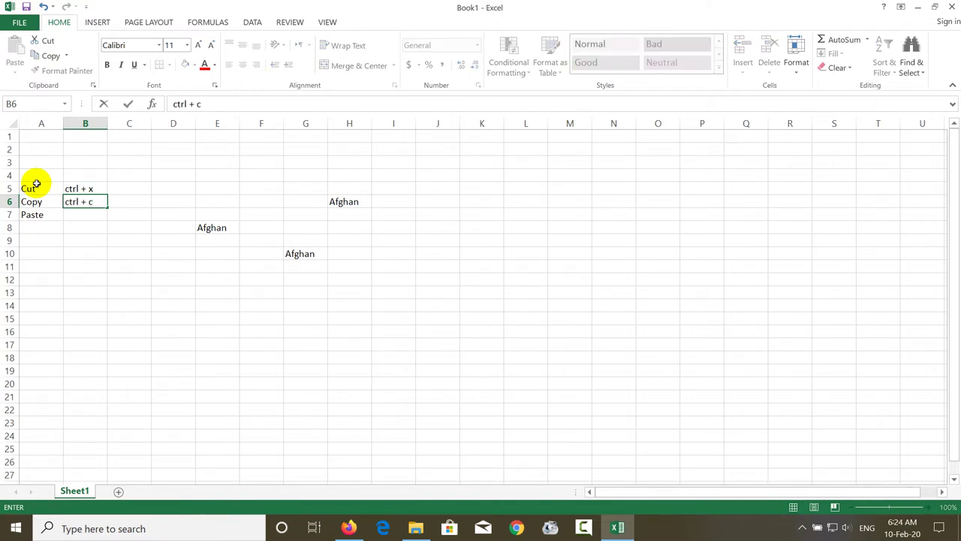
key(Return)
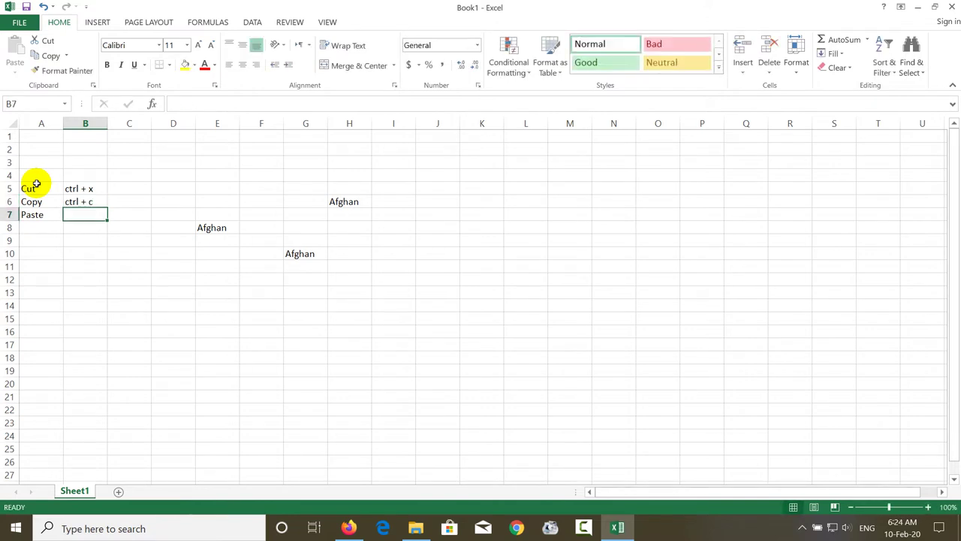
Step: Enter ctrl + v in B7 beside Paste
key(Up)
key(Up)
key(Down)
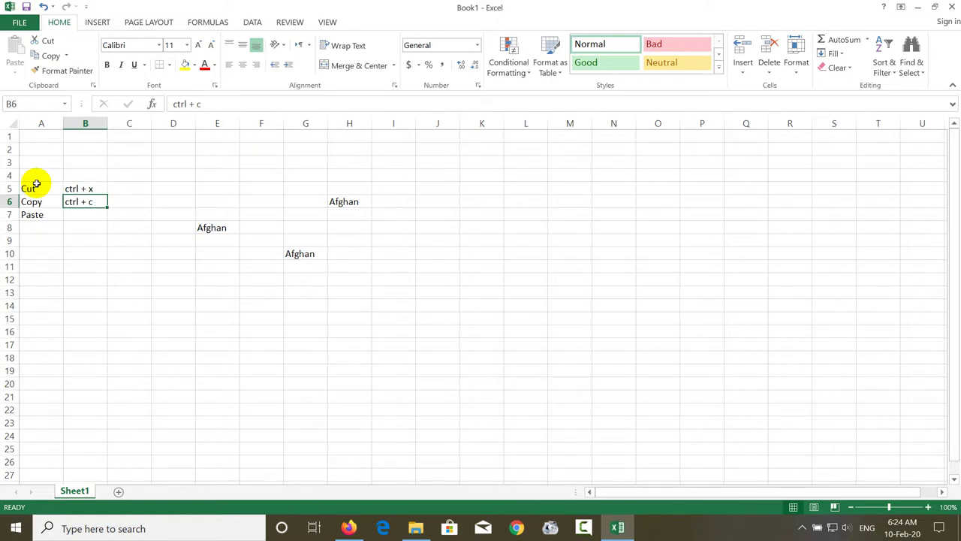
key(Down)
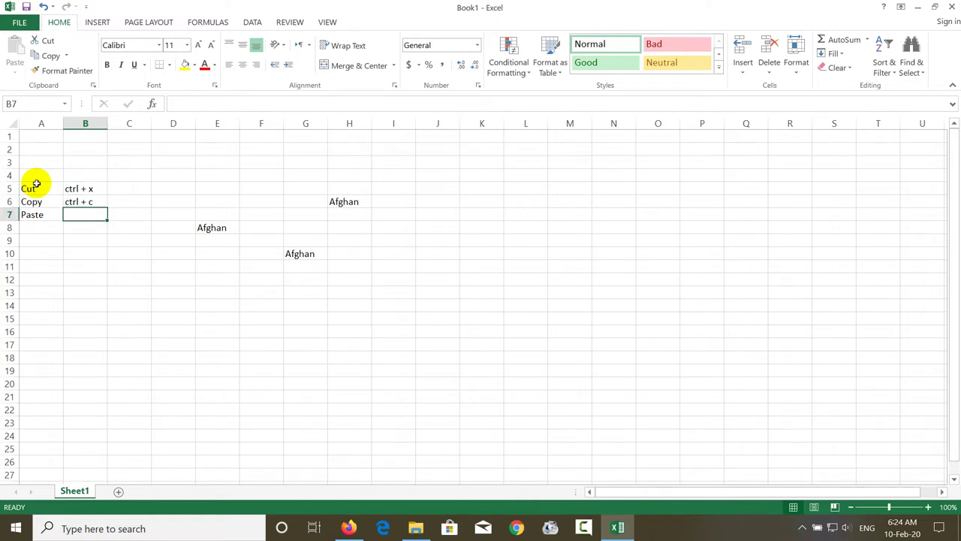
text(ctrl)
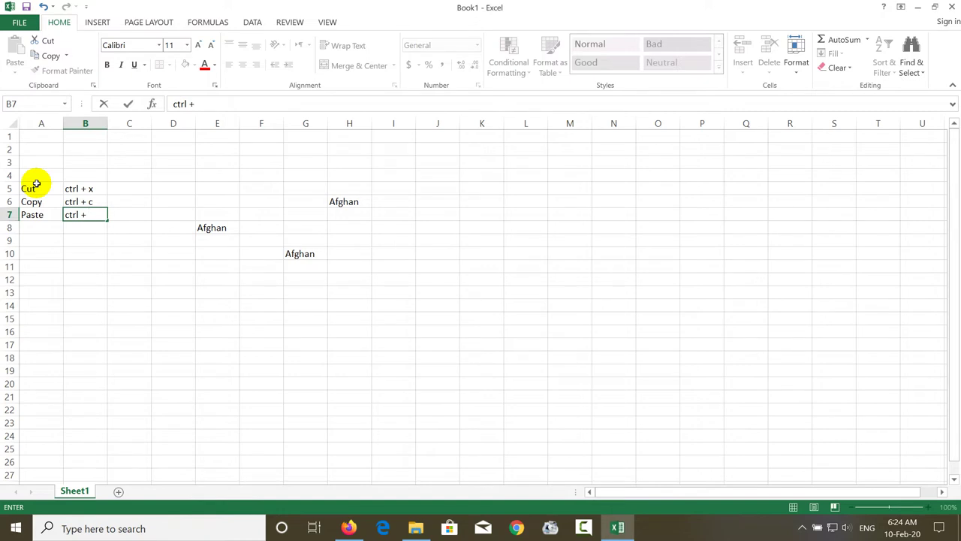
text( + v)
key(Return)
key(Up)
key(Up)
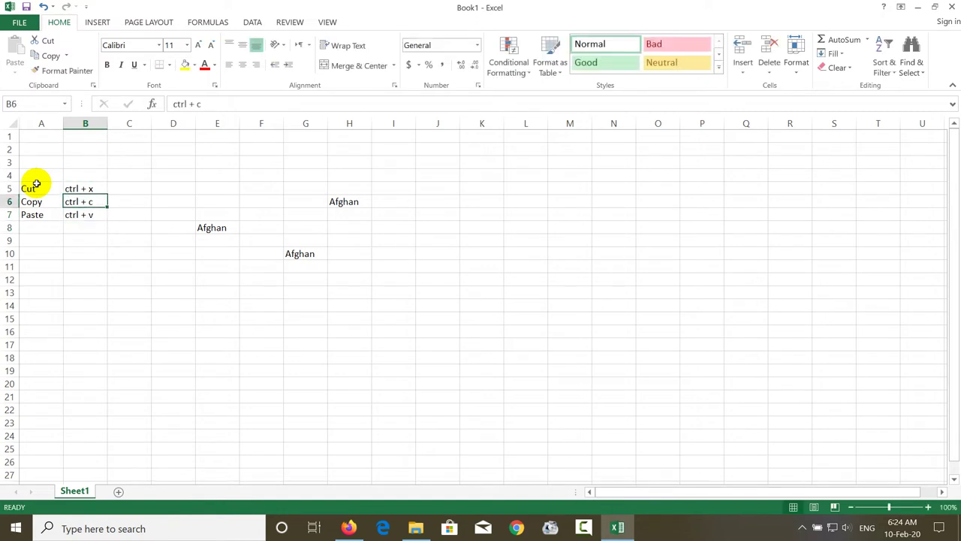
key(Right)
click(36, 184)
Step: Select all of Sheet1, delete every entry, and go to cell A4
key(ctrl+Home)
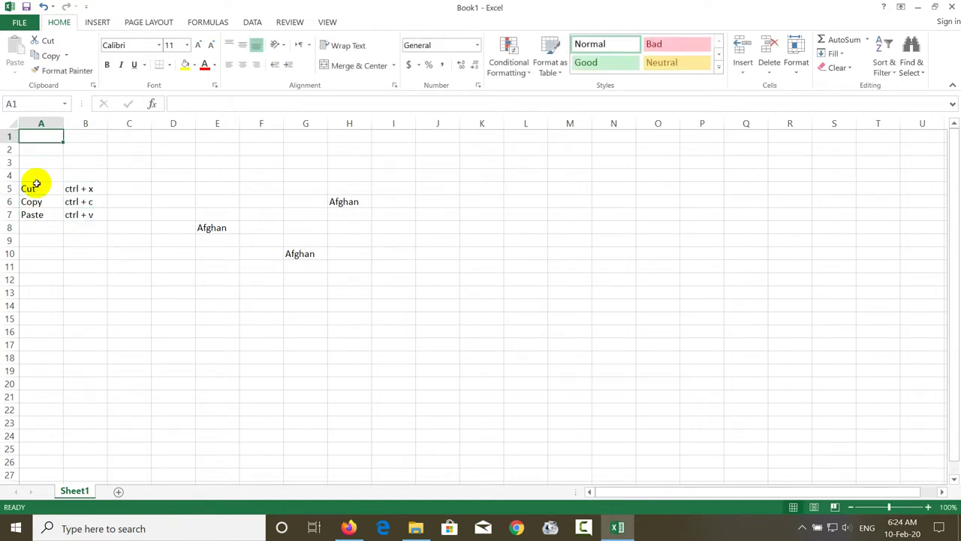
key(ctrl+a)
key(Delete)
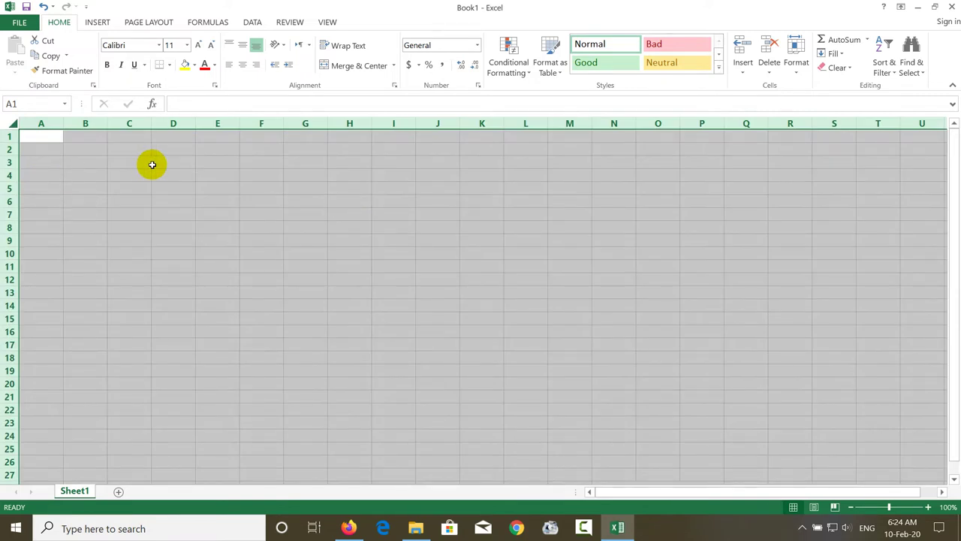
click(152, 163)
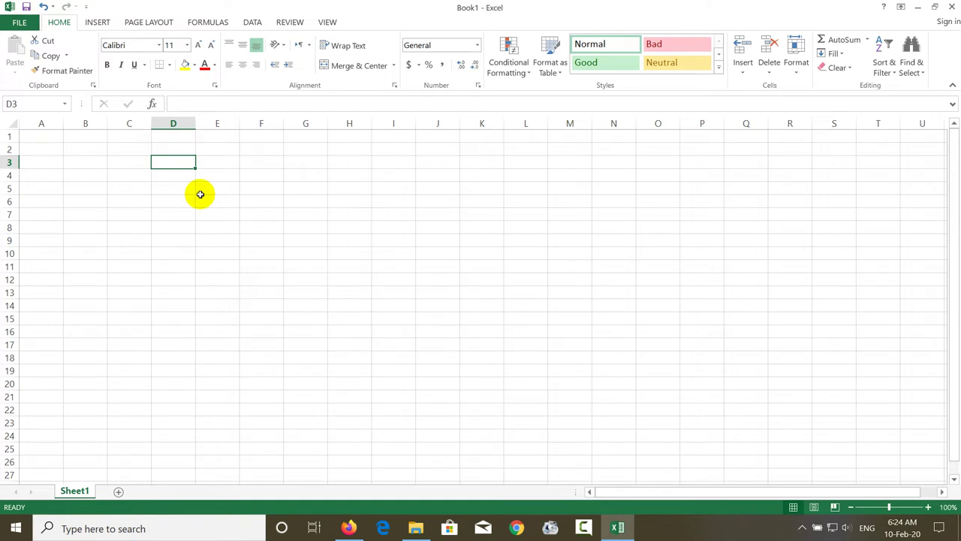
key(Left)
key(Down)
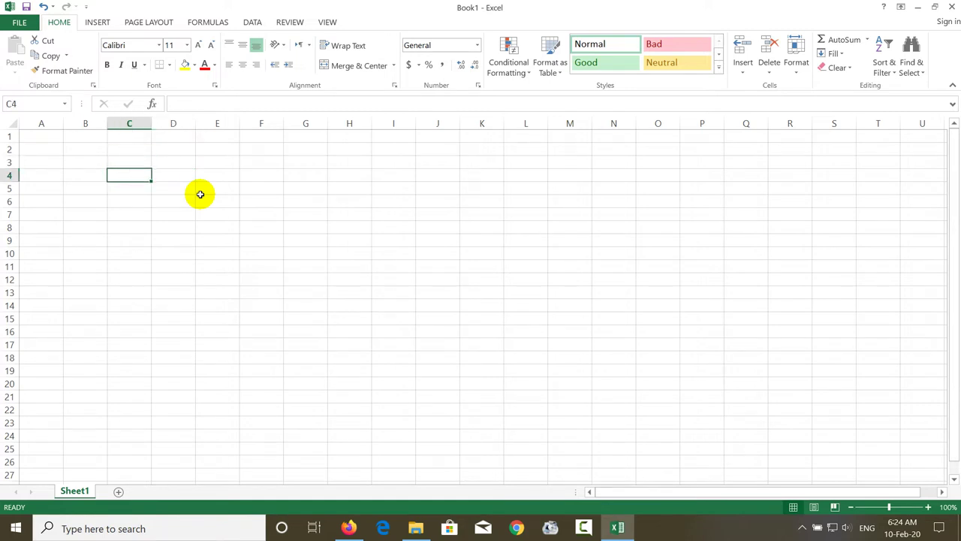
key(Left)
key(Left)
key(Up)
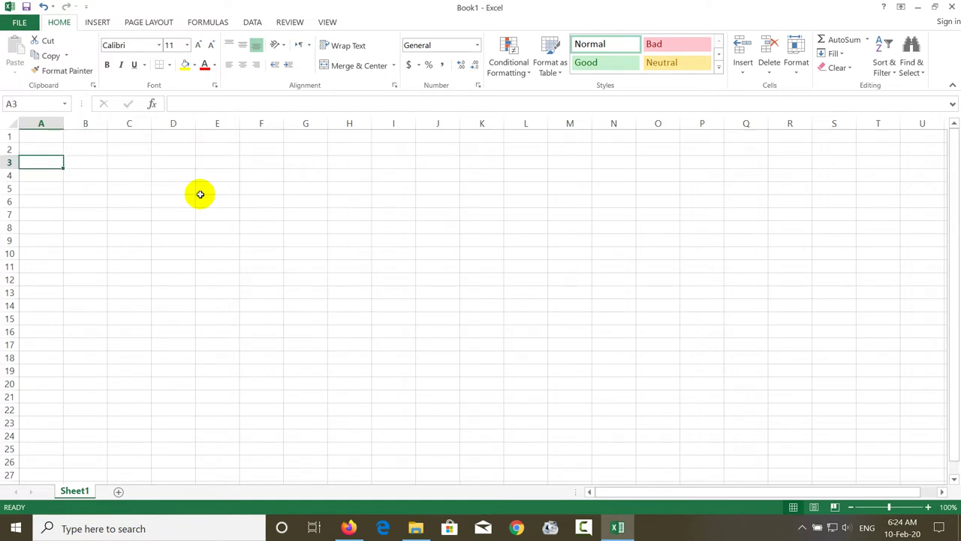
key(Down)
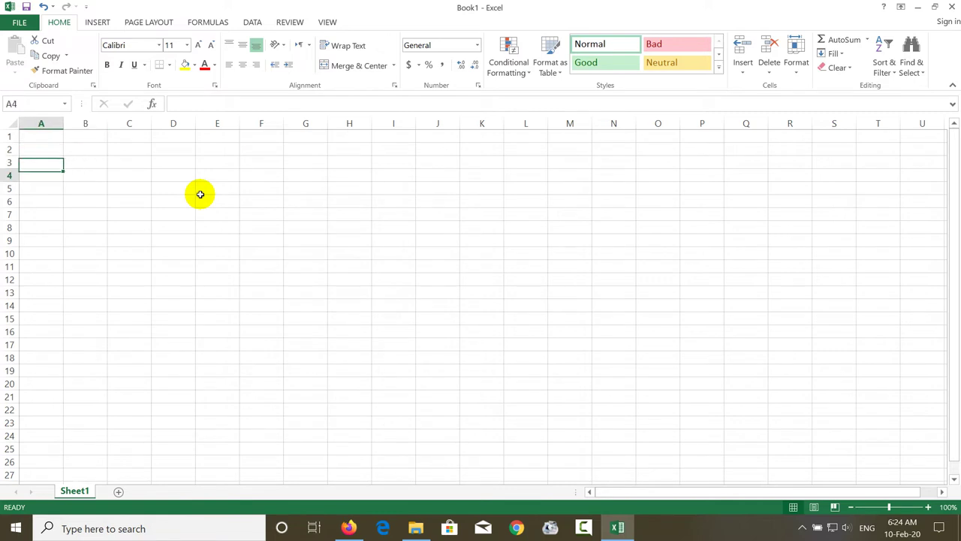
Step: Enter the headers Player and Goals in A4 and B4
text(Playe)
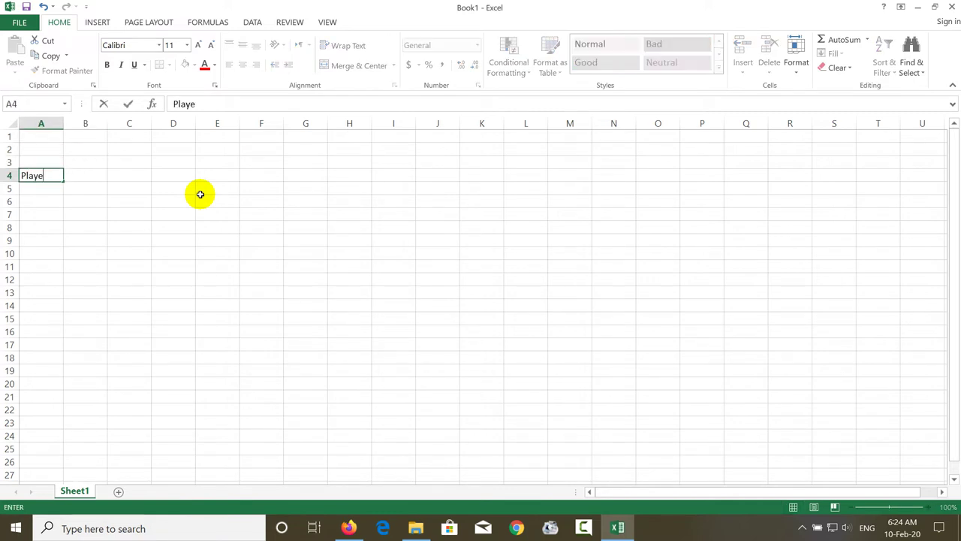
text(r)
key(Tab)
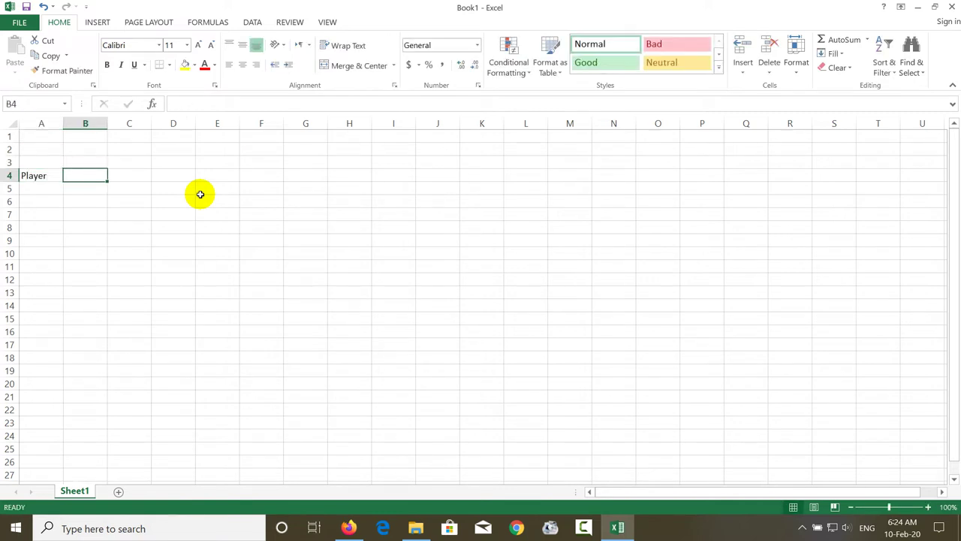
text(Goal)
key(Tab)
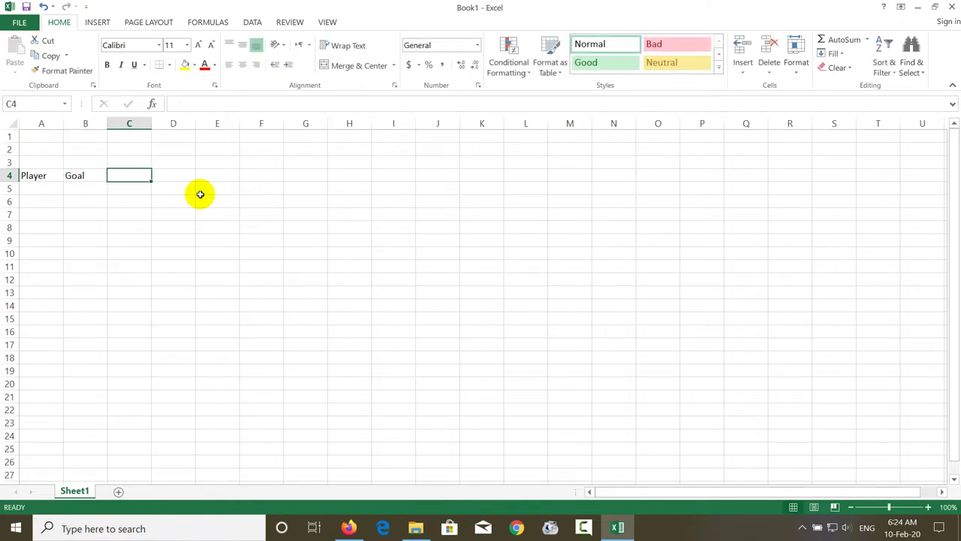
key(shift+Tab)
key(F2)
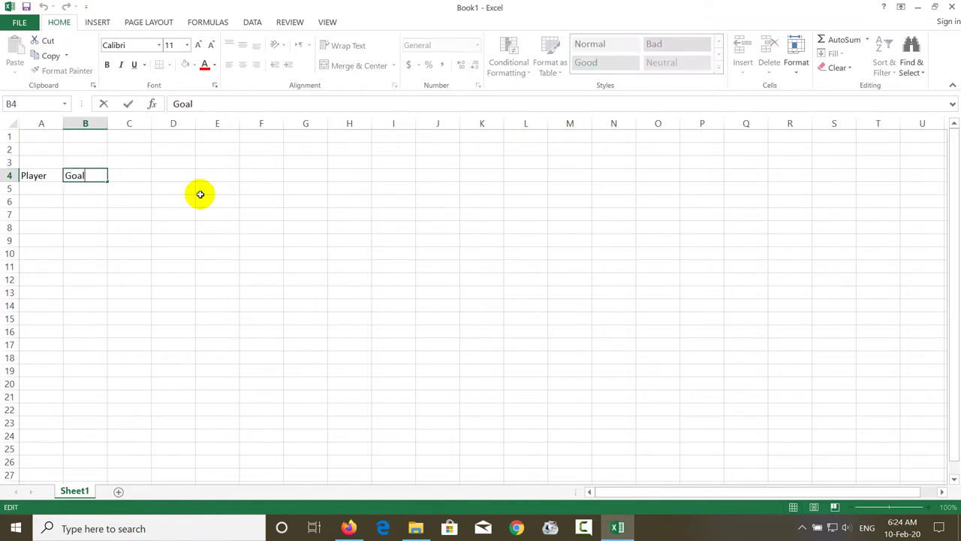
text(s)
key(Tab)
Step: Enter the headers Assists and Total G+A in C4 and D4
text(S)
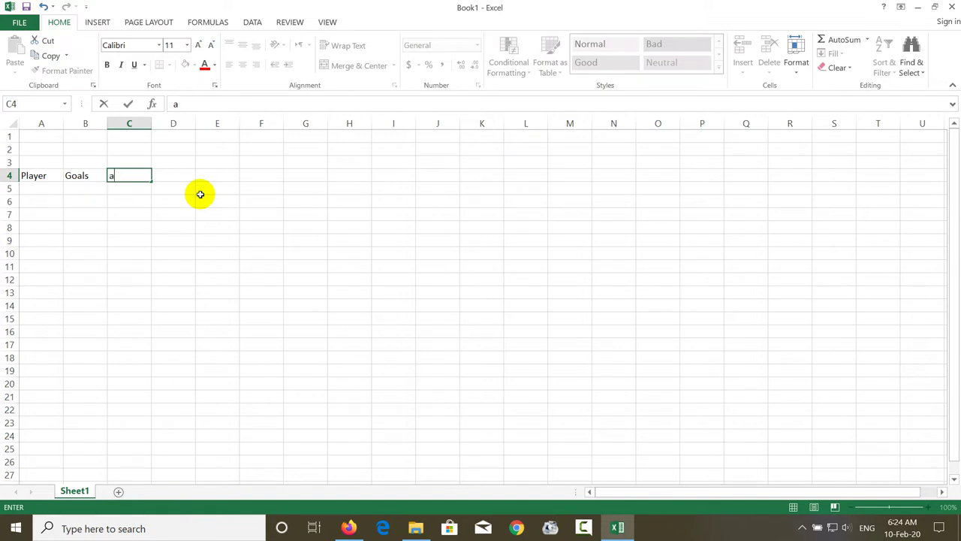
key(BackSpace)
text(Assi)
text(sts)
key(Tab)
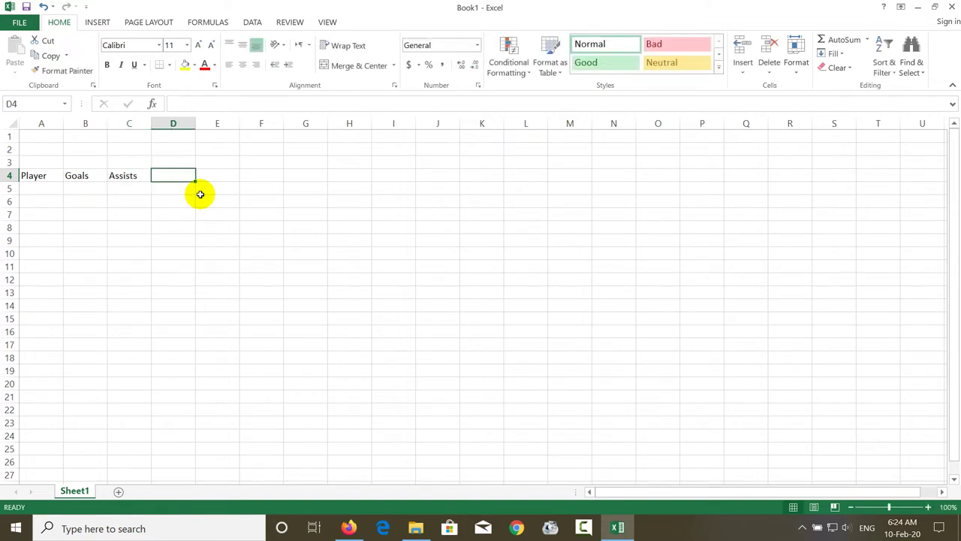
text(Total )
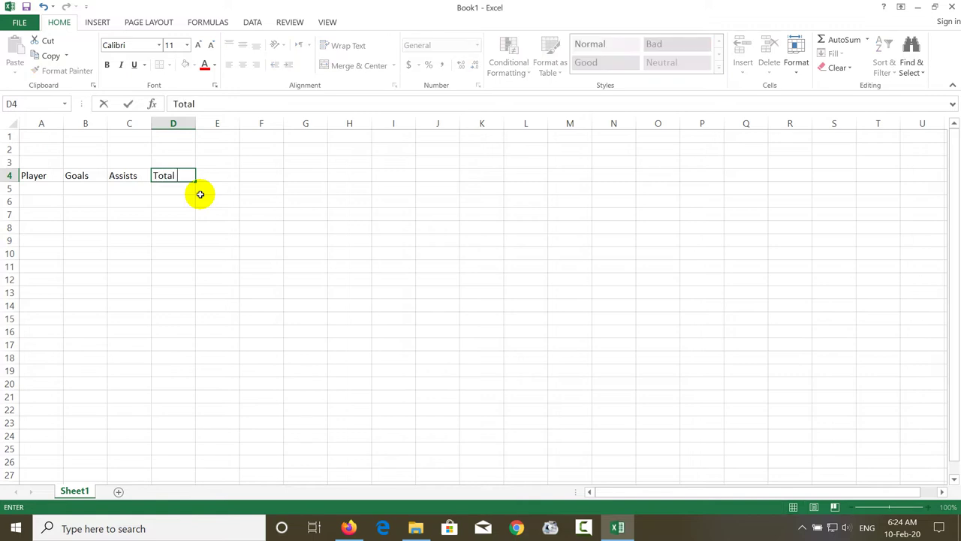
text(G+A)
key(Return)
key(Up)
key(Up)
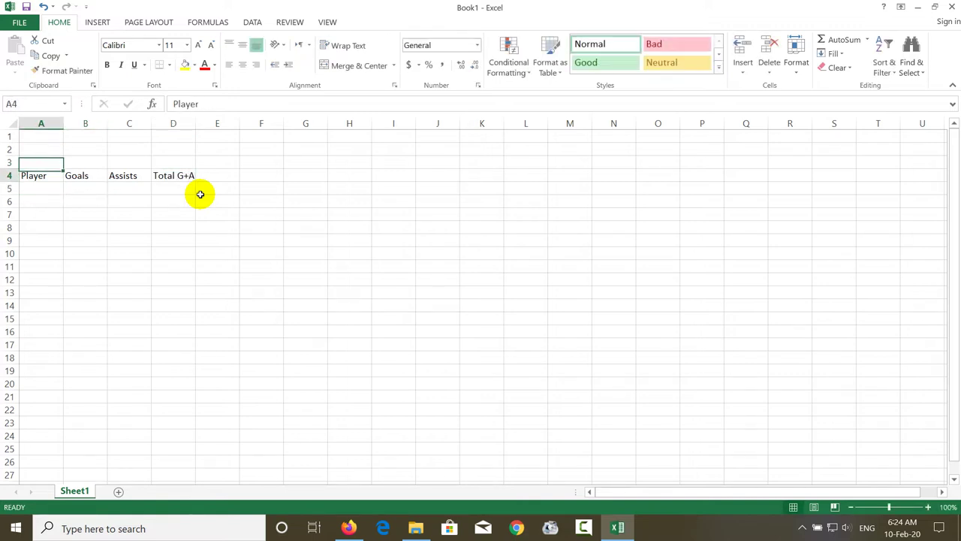
key(Down)
key(Down)
Step: Enter the players Ronaldo, Dybala and Higuain in A5:A7
text(Ronal)
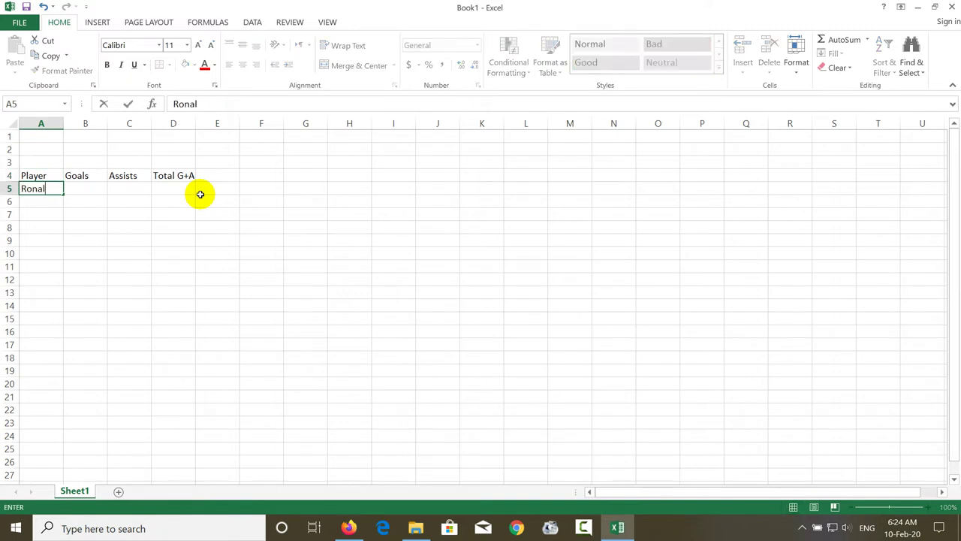
text(do)
key(Return)
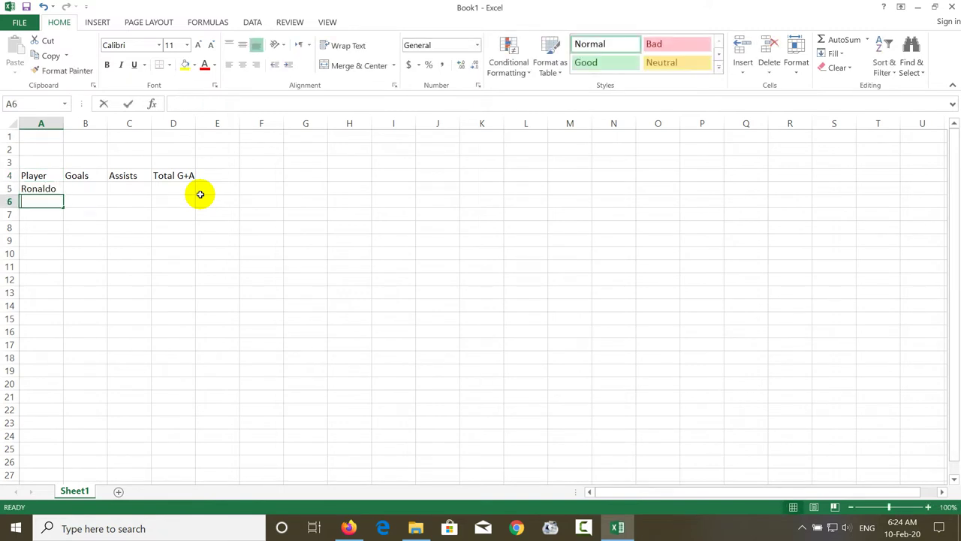
text(Dybala)
key(Tab)
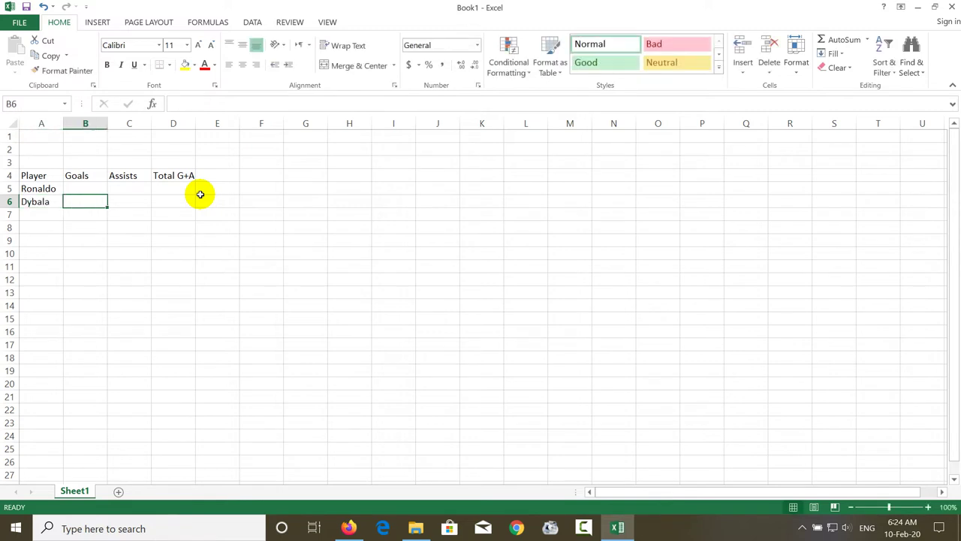
key(shift+Tab)
key(Down)
text(Hi)
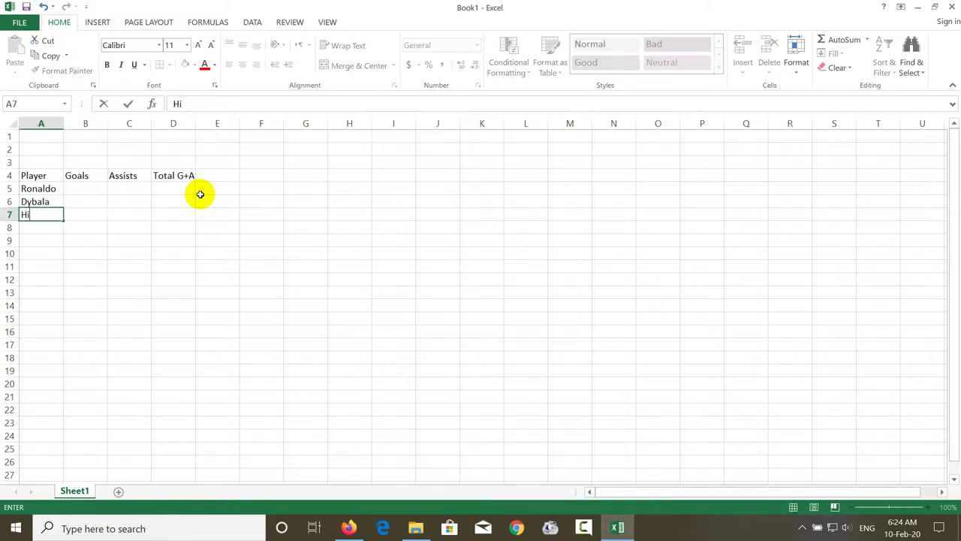
text(guain)
key(Tab)
Step: Enter Ronaldo's 45 goals and 12 assists
key(Up)
key(Up)
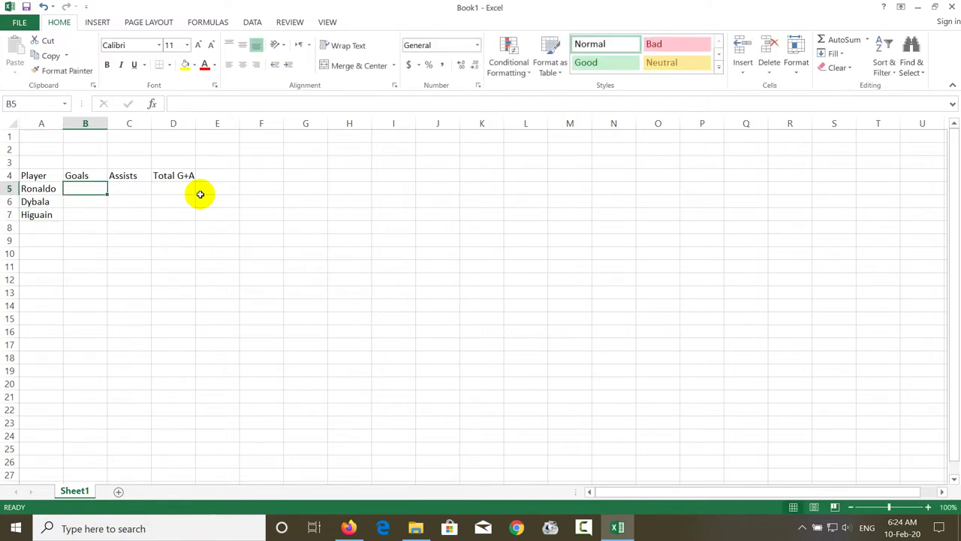
key(Up)
key(Down)
text(545)
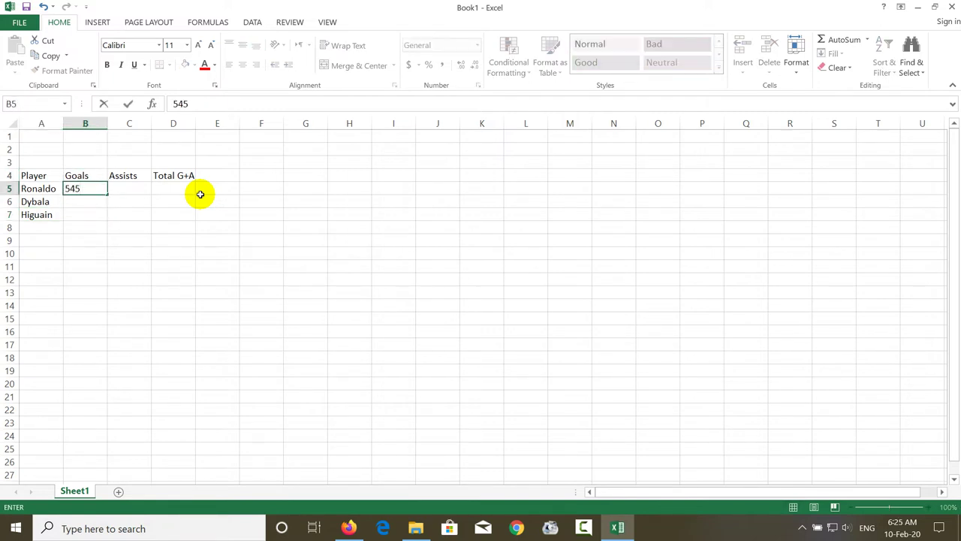
key(BackSpace)
key(BackSpace)
key(BackSpace)
text(4)
key(Tab)
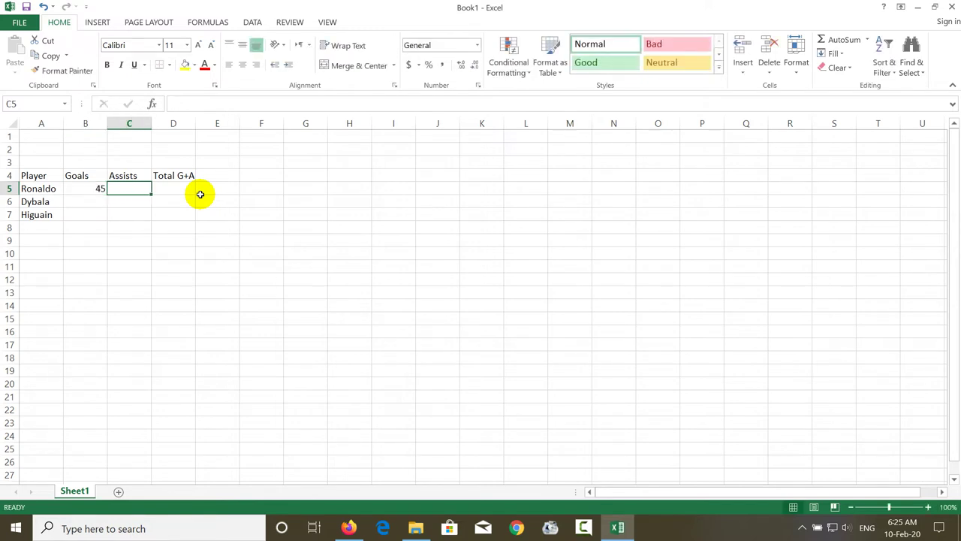
text(12)
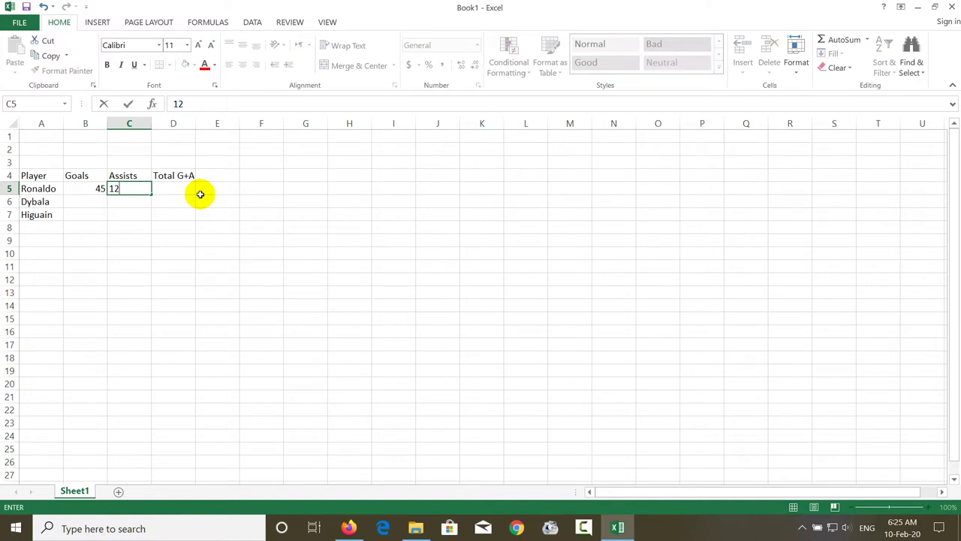
key(Return)
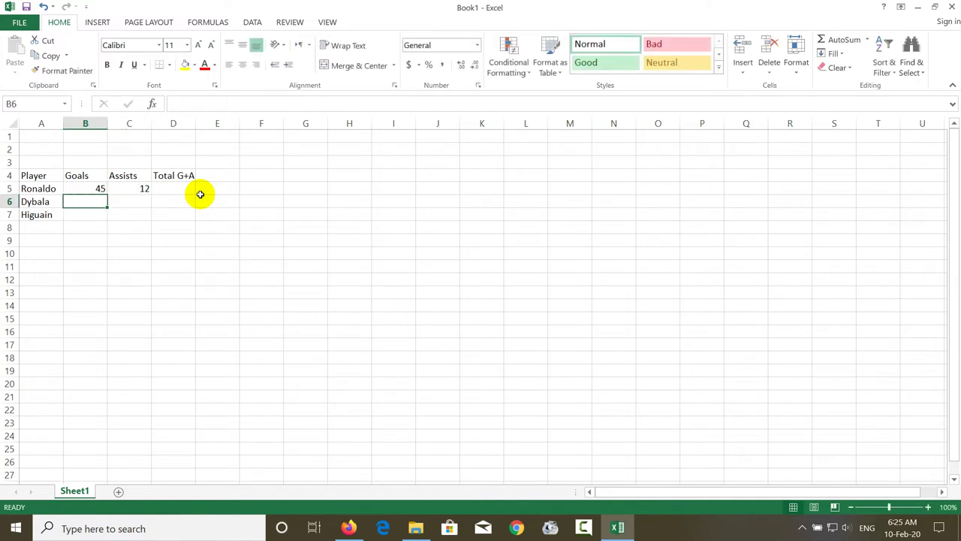
Step: Enter Dybala's 24 goals and 16 assists, and Higuain's 21 goals and 0 assists
text(24)
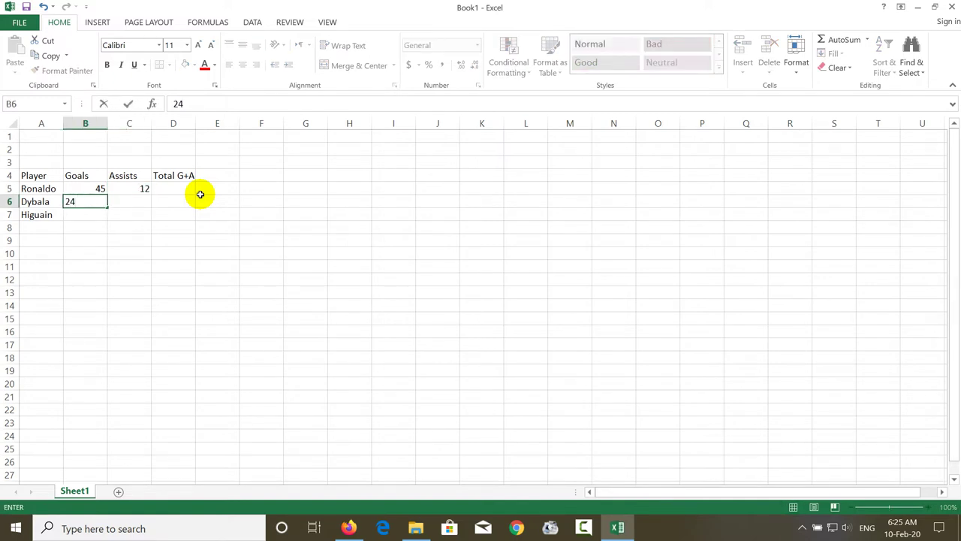
key(Tab)
key(Up)
key(Down)
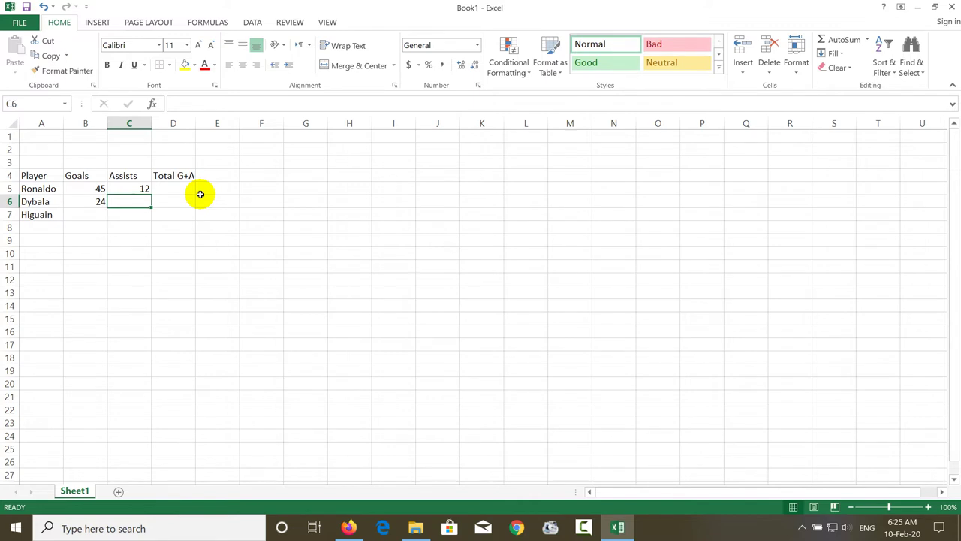
text(1)
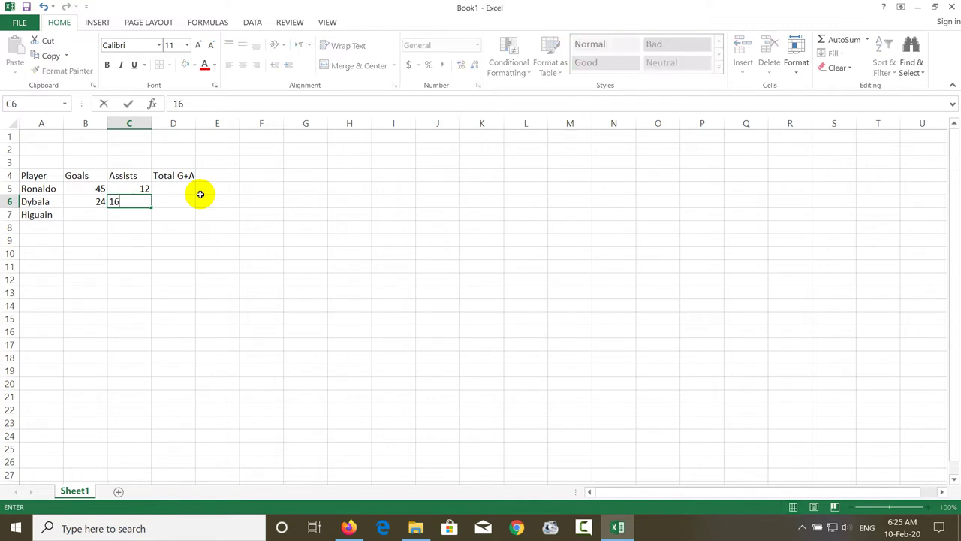
text(6)
key(Return)
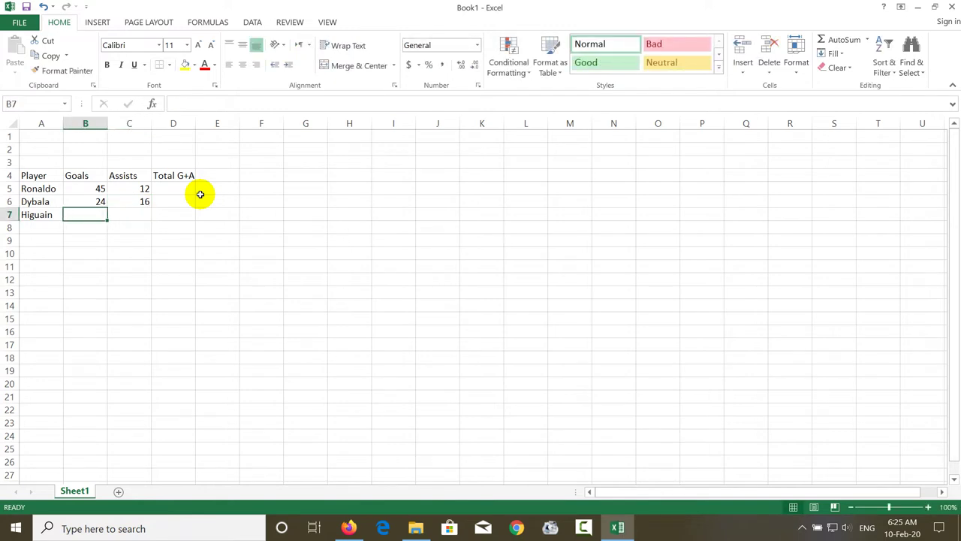
text(21)
key(Tab)
text(0)
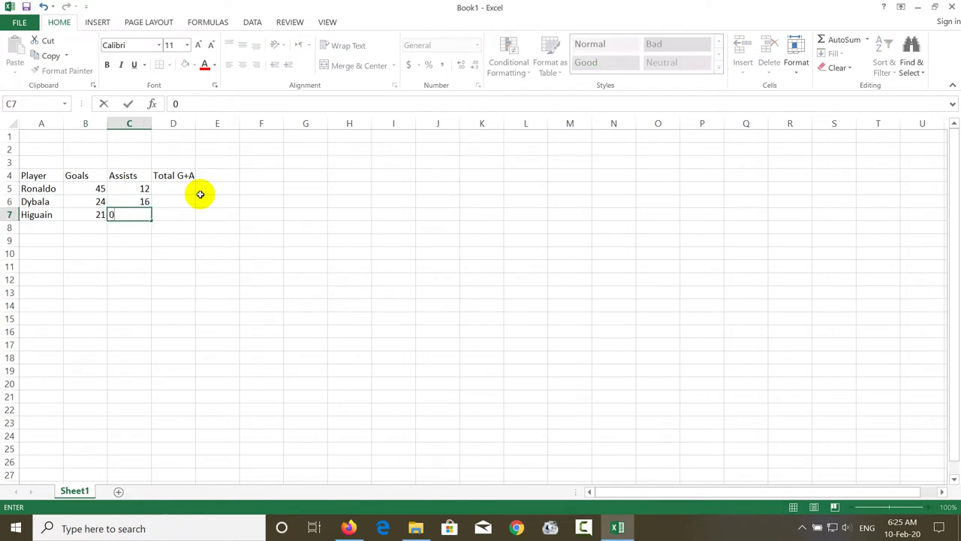
key(ctrl+Return)
key(Right)
Step: Add Ronaldo's goals-plus-assists formula in D5 and fill it down to D7
key(Up)
key(Up)
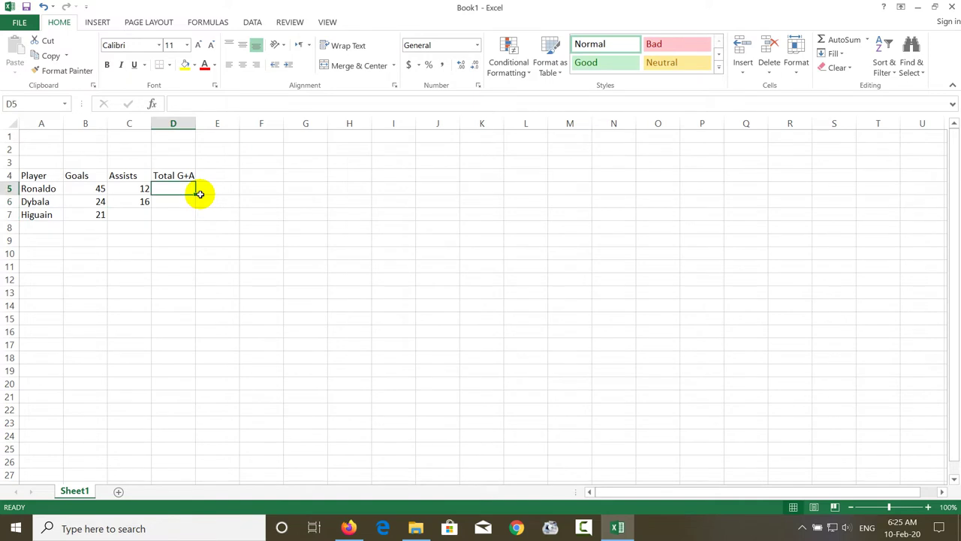
text(=)
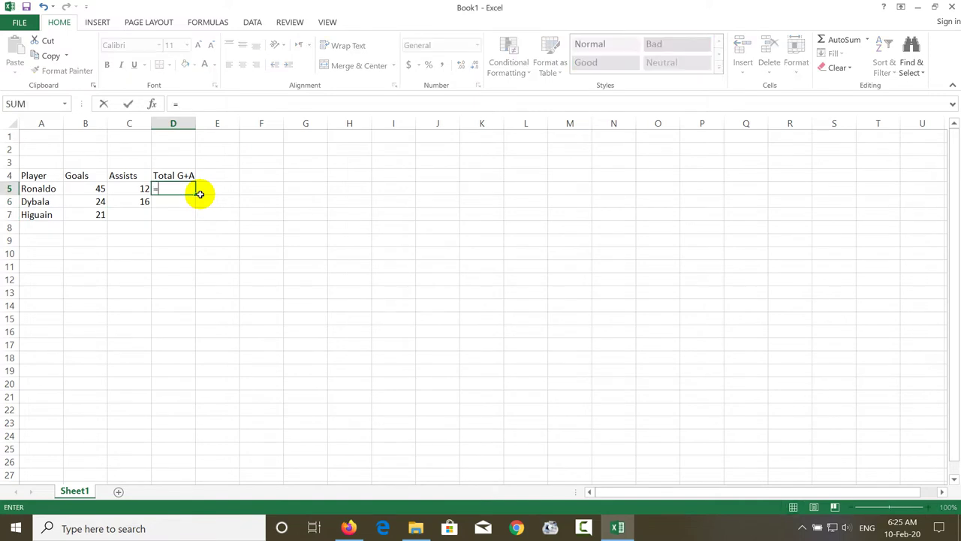
key(Left)
key(Left)
text(+)
key(Left)
key(Return)
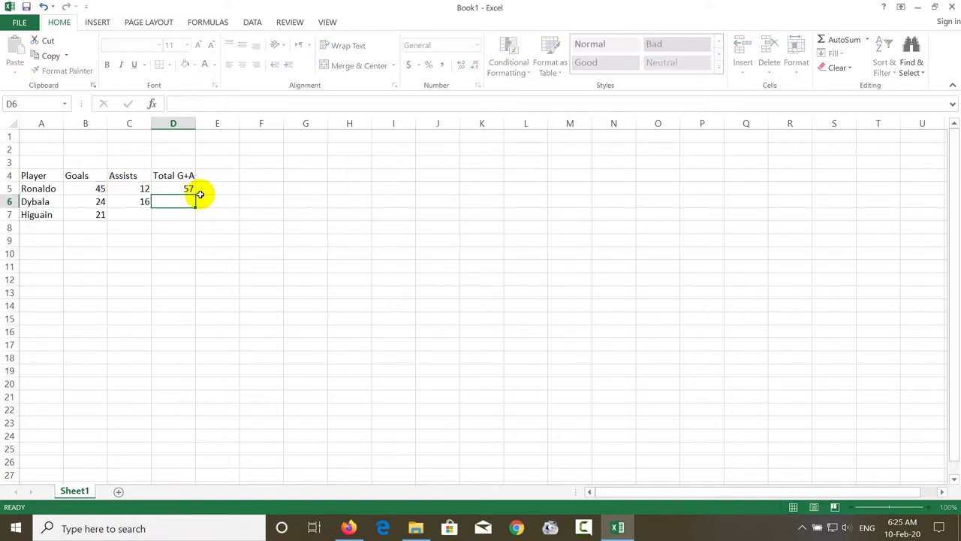
key(Up)
key(shift+Down)
key(shift+Down)
key(ctrl+d)
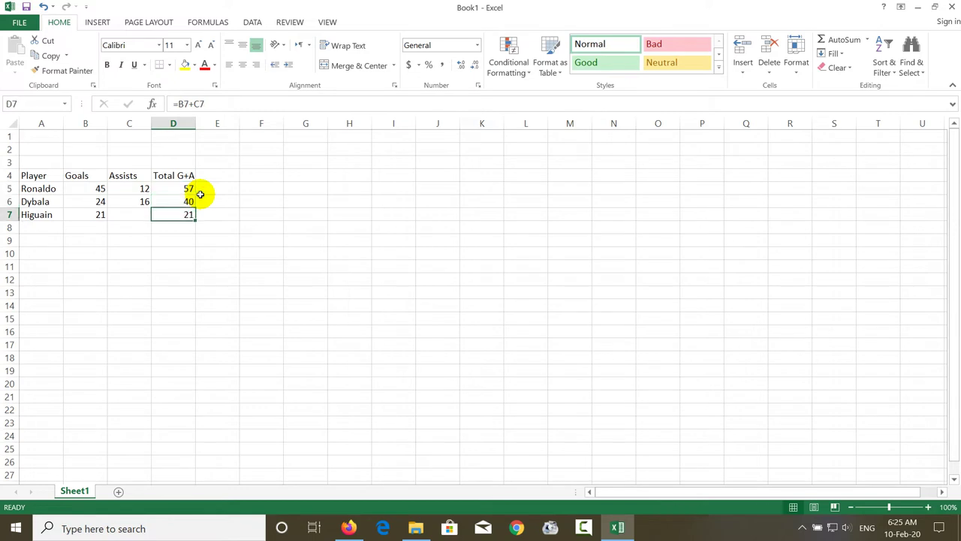
Step: AutoSum D5:D7 into D8 for a total of 118, then select the row-8 label cells
key(Down)
key(Down)
key(Up)
key(Down)
key(Left)
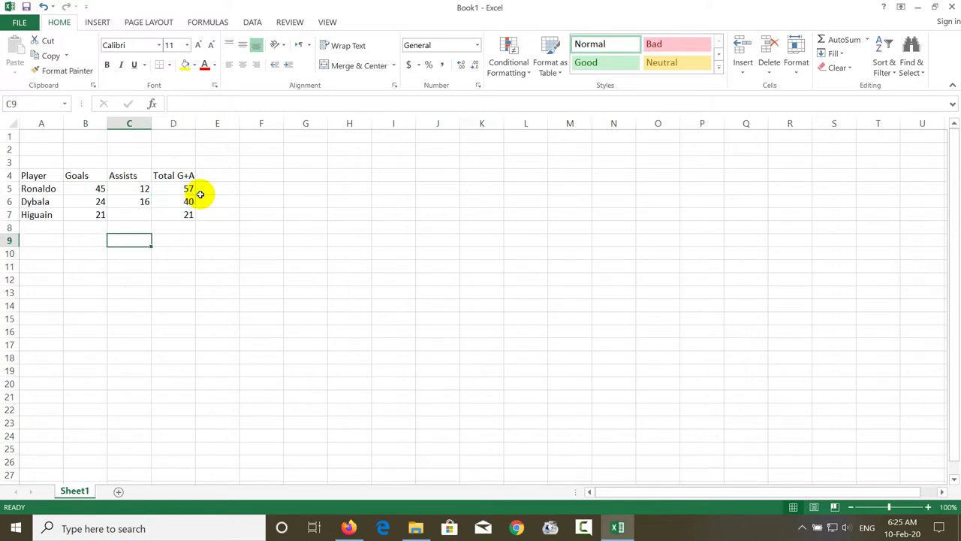
key(Up)
key(Right)
key(alt+equal)
key(Return)
key(Left)
key(Left)
key(Up)
key(Left)
key(shift+Right)
key(shift+Right)
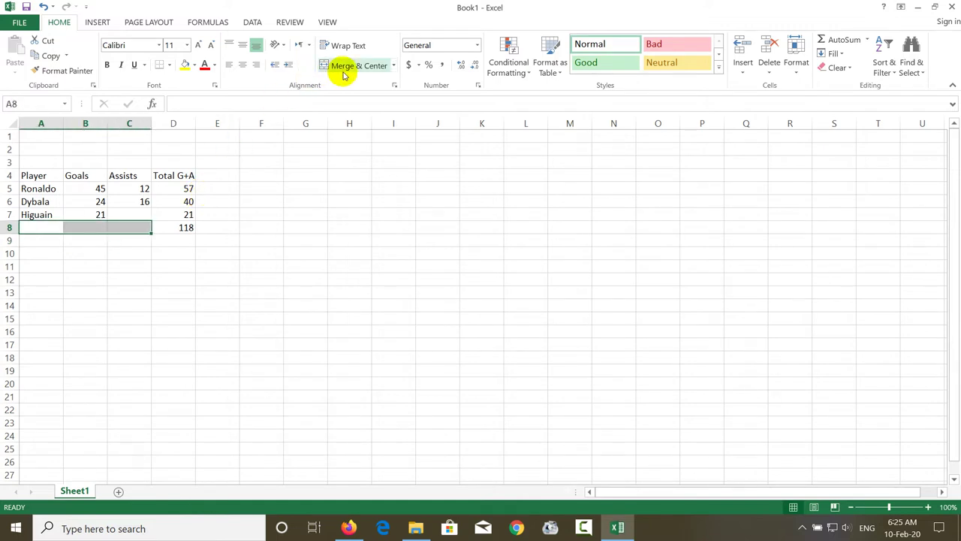
Step: Merge A8:C8 and label it 'Total G+A In 2020 Juventus'
click(342, 66)
text(Tota)
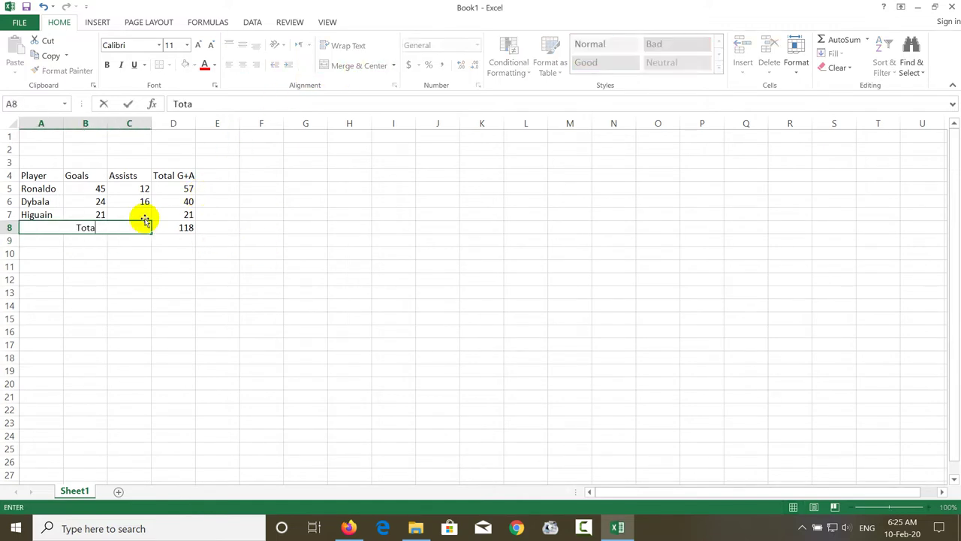
text(l G)
text(+A)
text( In 202)
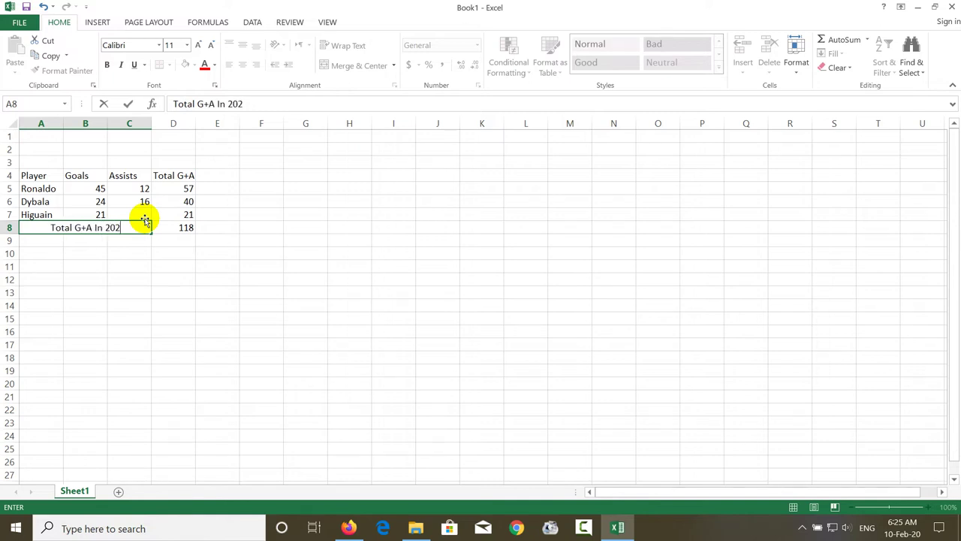
text(0 Juventus)
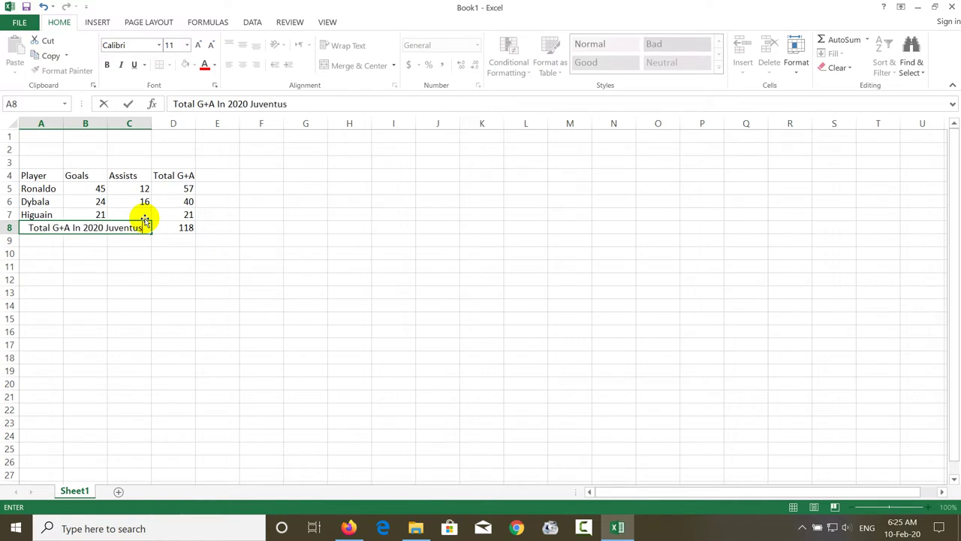
key(Return)
key(Up)
key(Up)
key(Up)
key(Up)
key(Up)
key(Up)
Step: Merge A3:D3 and enter the title 'Top Scorer Juventus in 2020' above the table
key(shift+Right)
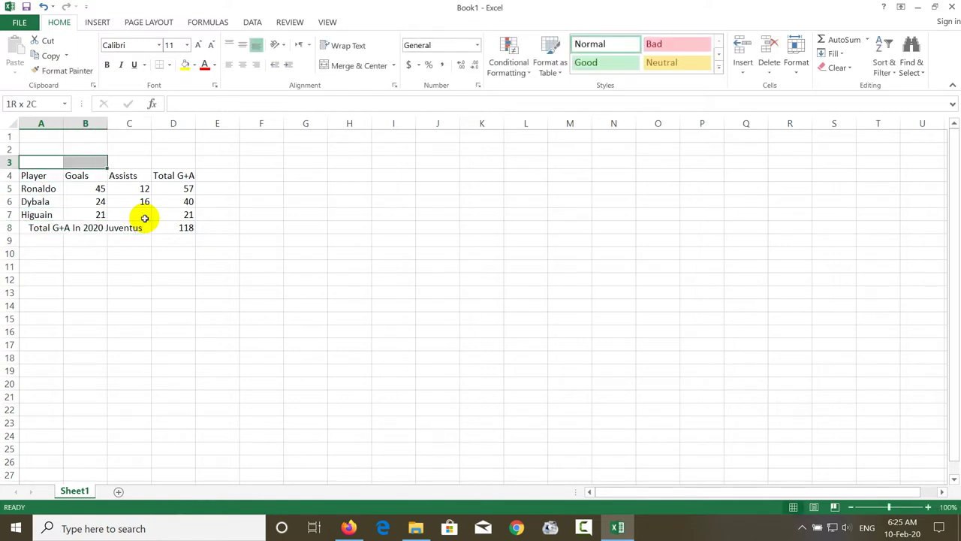
key(shift+Right)
key(shift+Right)
click(342, 66)
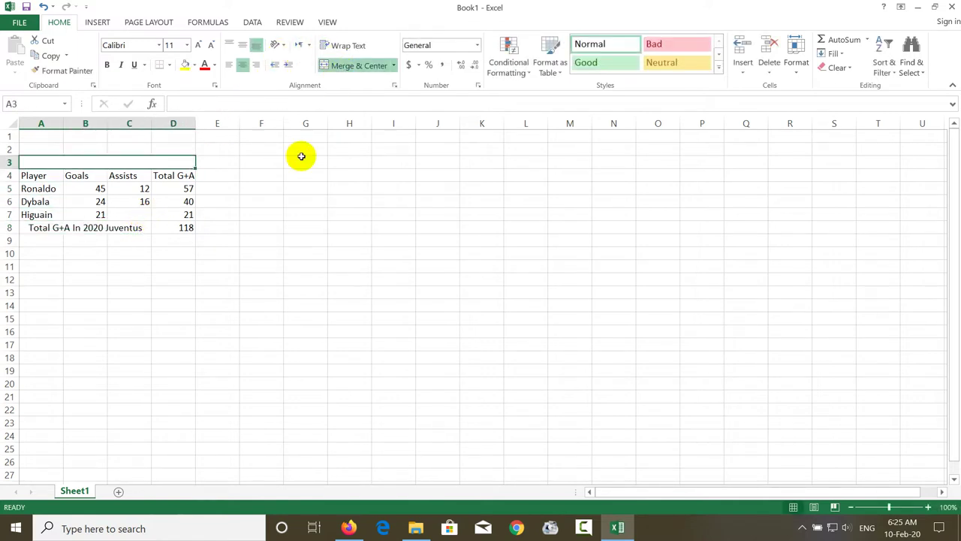
text(Top)
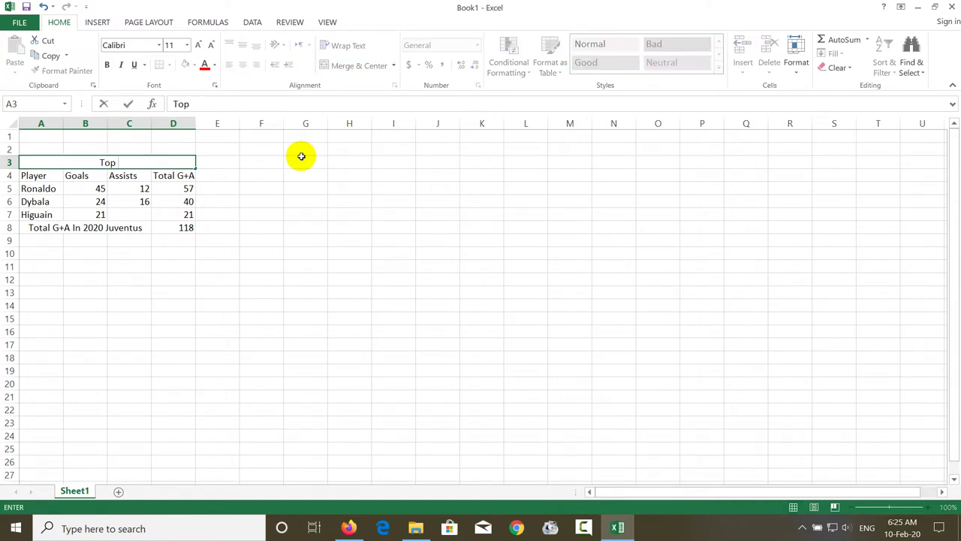
text( Sco)
text(rer)
text( Juvent)
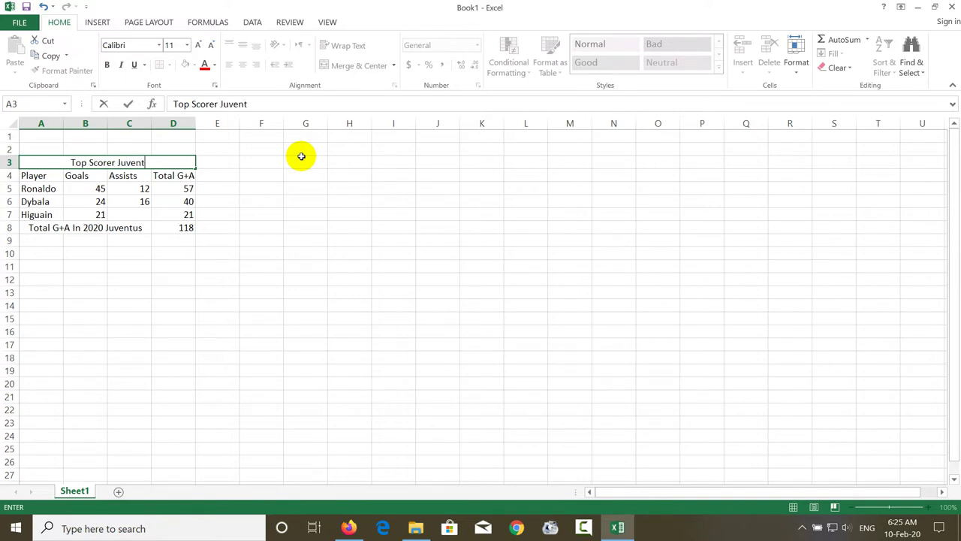
text(us in 2020)
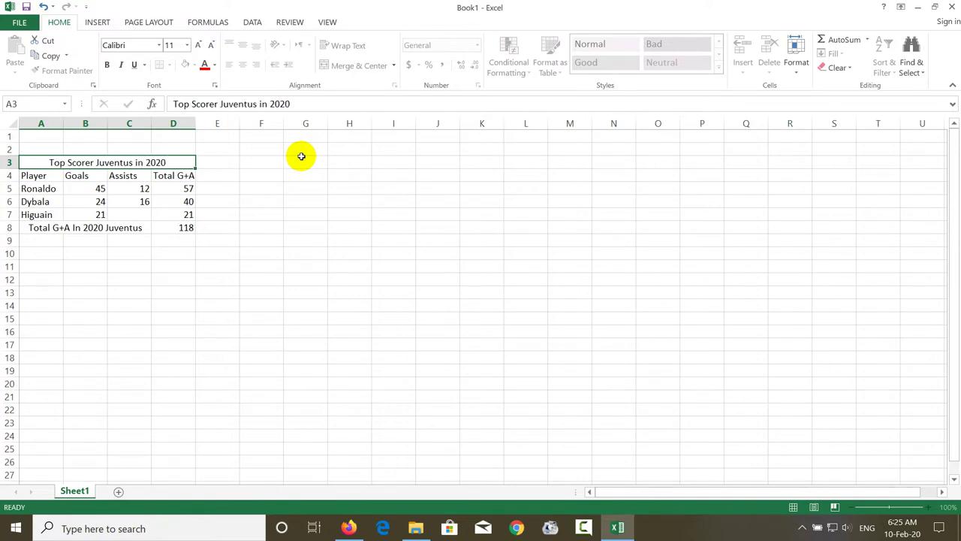
key(Return)
key(Return)
key(Return)
key(Up)
key(Up)
key(Up)
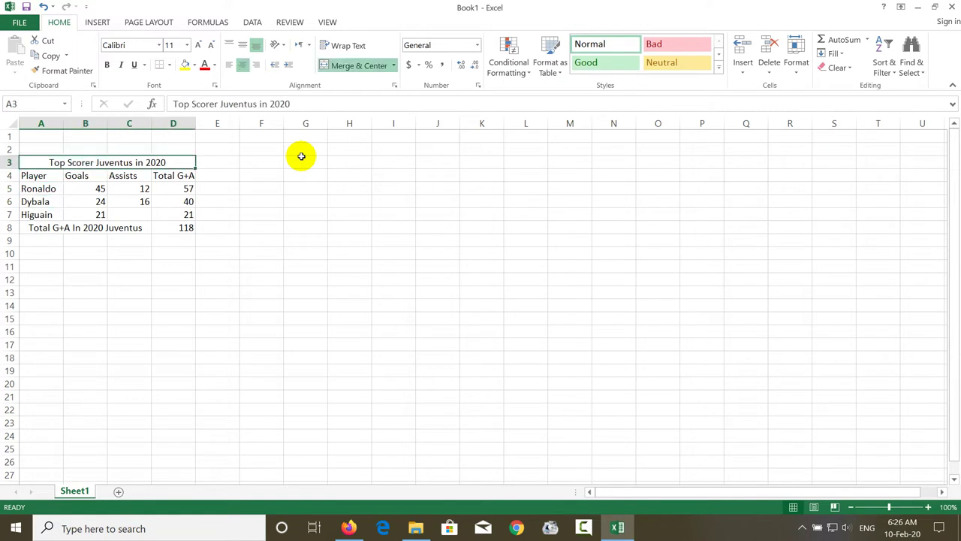
key(shift+Down)
key(shift+Down)
key(shift+Down)
key(shift+Down)
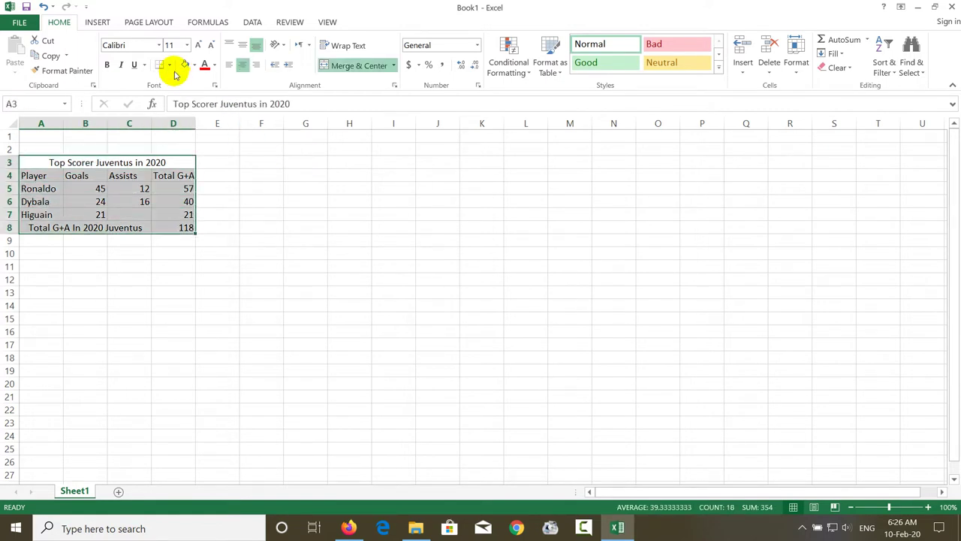
Step: Apply All Borders to A3:D8 and bold the title and header rows
click(172, 69)
click(187, 175)
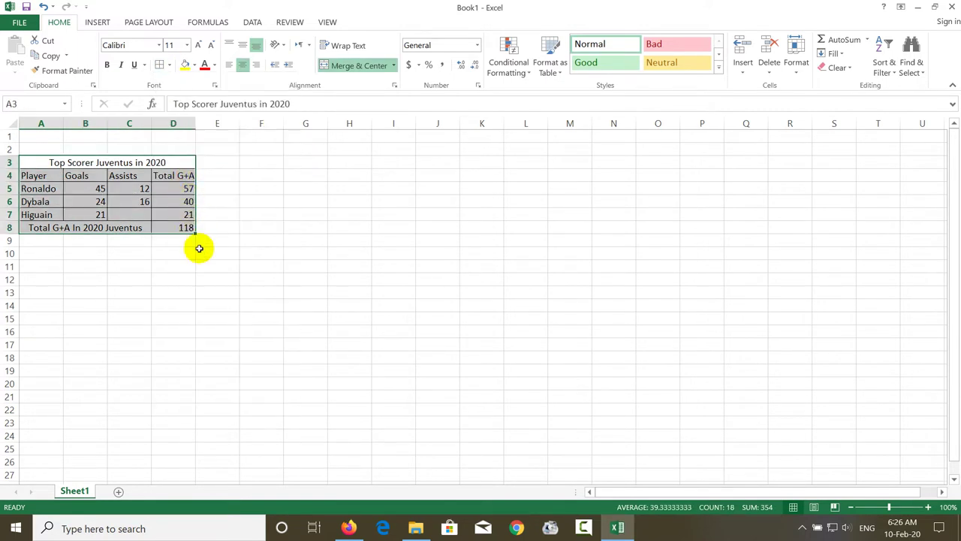
click(210, 253)
drag(171, 168, 170, 172)
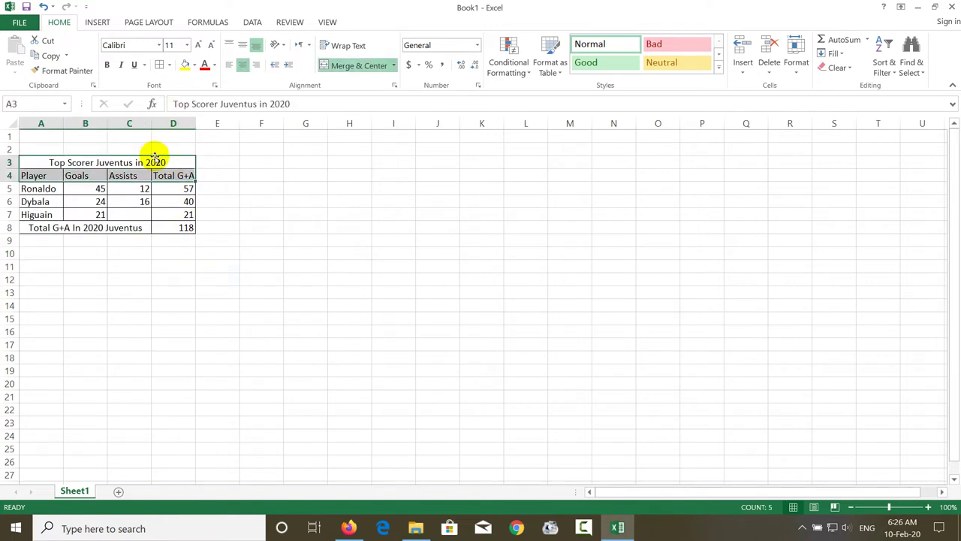
click(153, 161)
key(shift+Down)
key(ctrl+b)
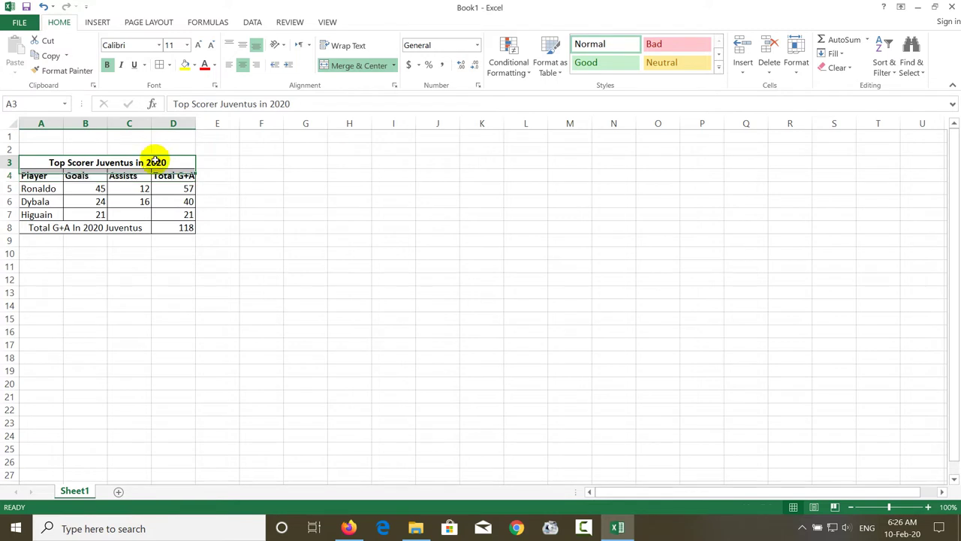
Step: Fill the title yellow, shade header row A4:D4 grey, and bold the 118 total
click(185, 65)
drag(180, 175, 60, 174)
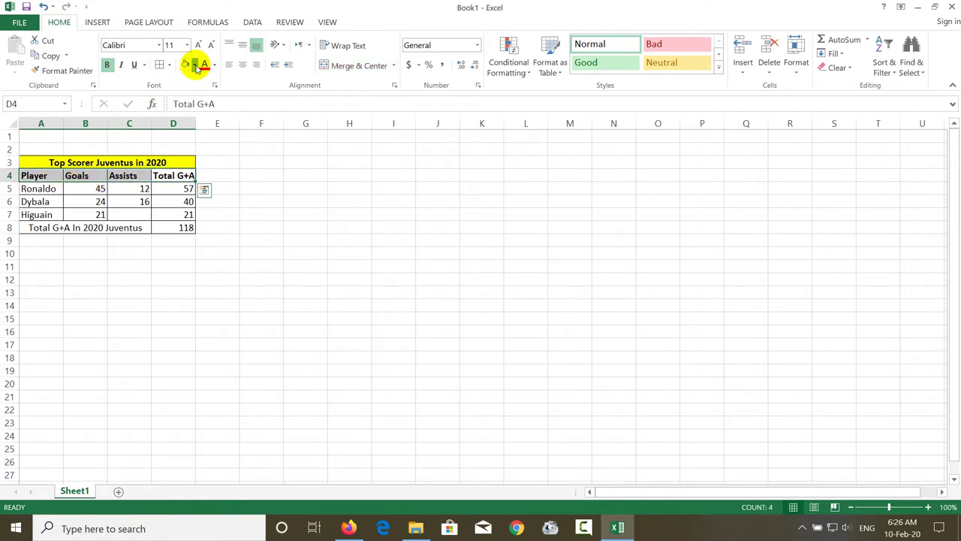
click(195, 65)
key(Escape)
click(262, 294)
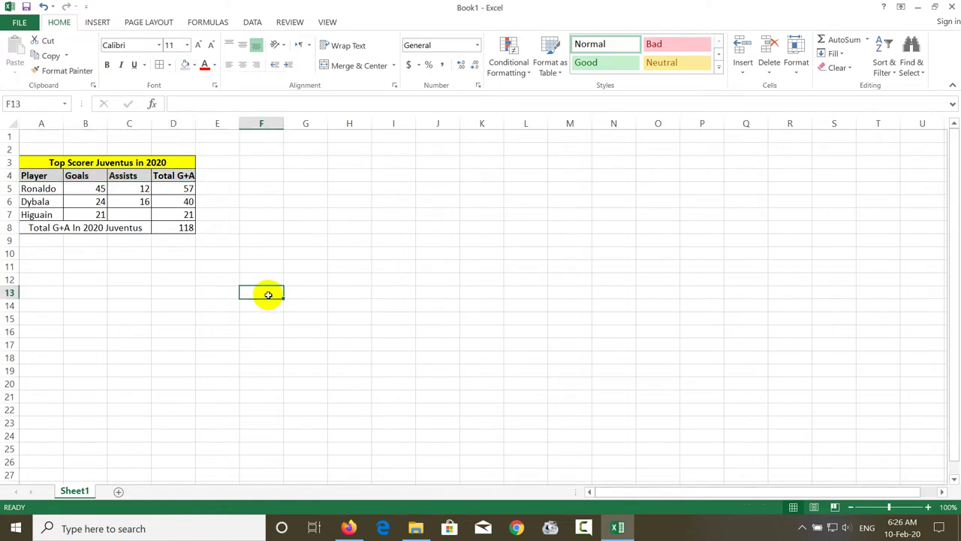
click(187, 229)
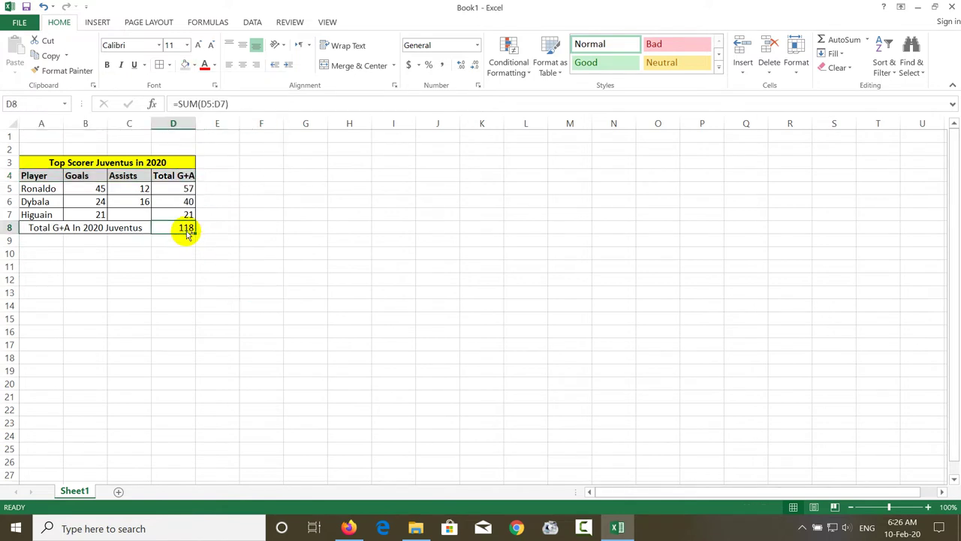
click(279, 276)
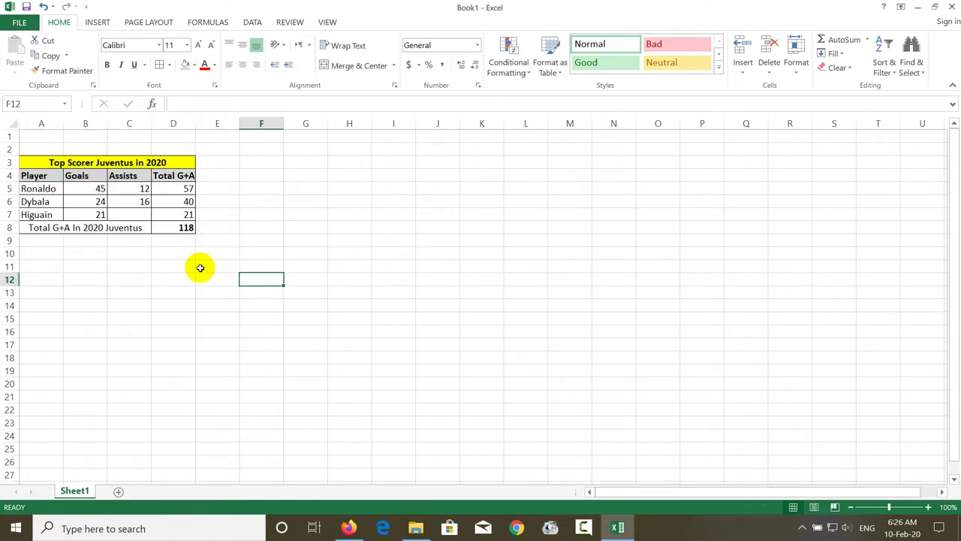
Step: Widen column A for the labels, then widen columns B through D
mouse_move(63, 123)
mouse_down()
mouse_move(167, 121)
mouse_move(125, 121)
mouse_up()
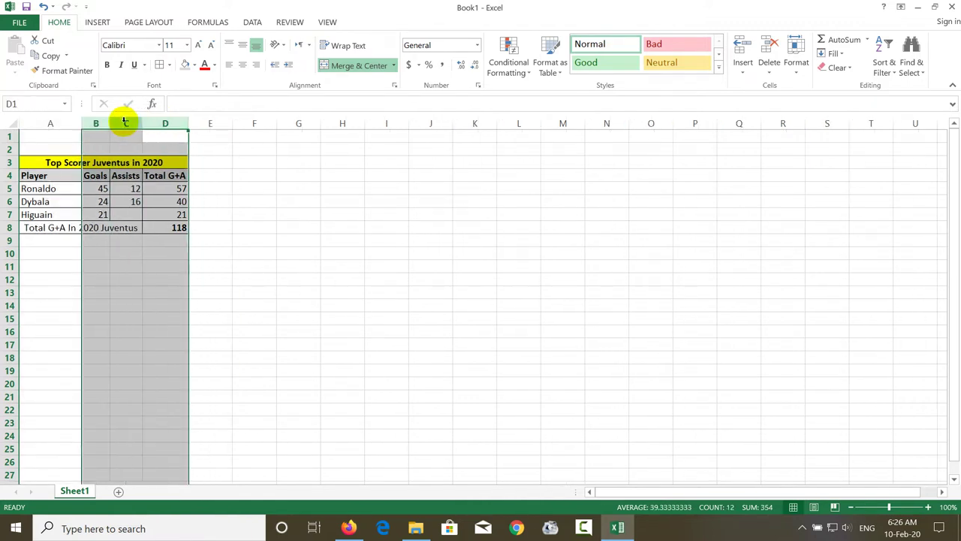
drag(188, 122, 225, 176)
click(255, 253)
click(199, 241)
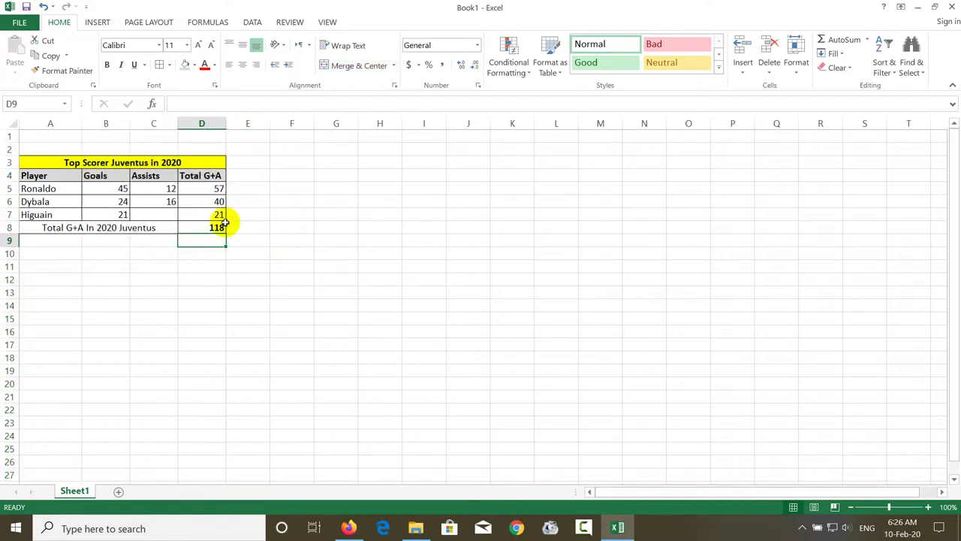
click(240, 214)
drag(109, 163, 166, 231)
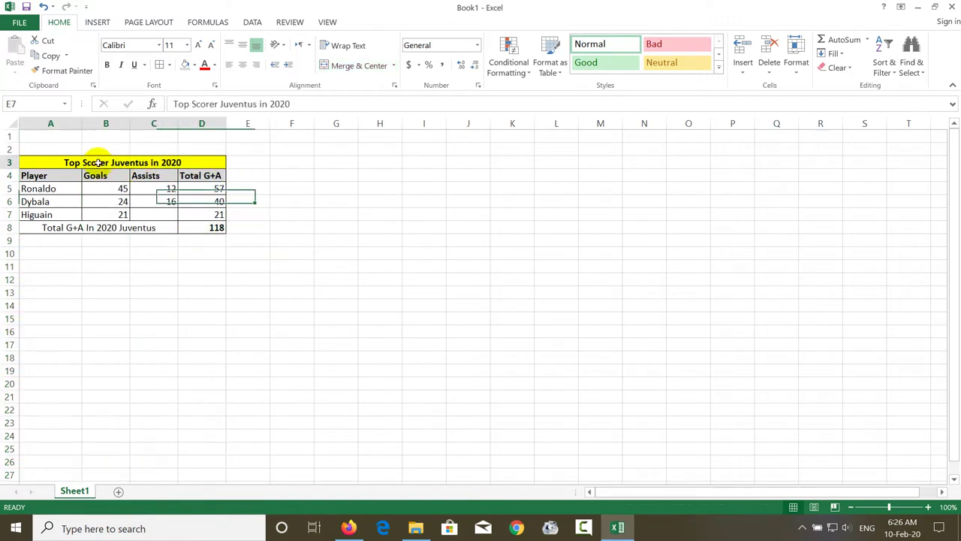
Step: Copy A3:D8 and paste it at F3 using Paste Special All
click(167, 231)
drag(135, 168, 175, 230)
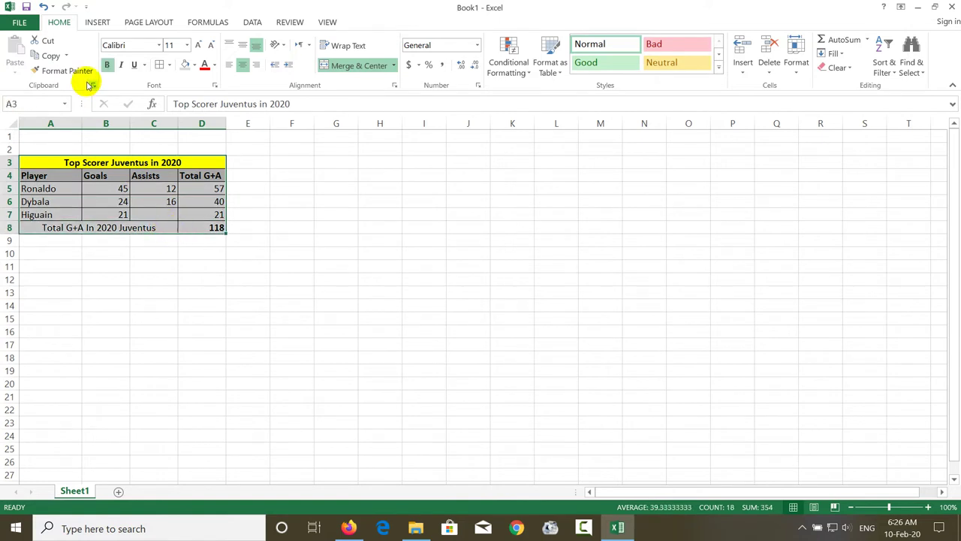
click(51, 57)
click(278, 162)
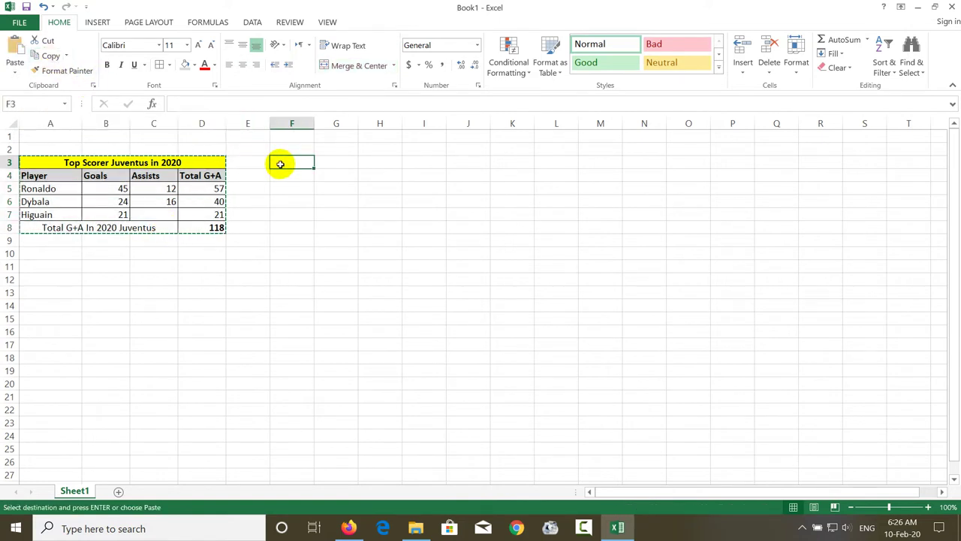
click(15, 72)
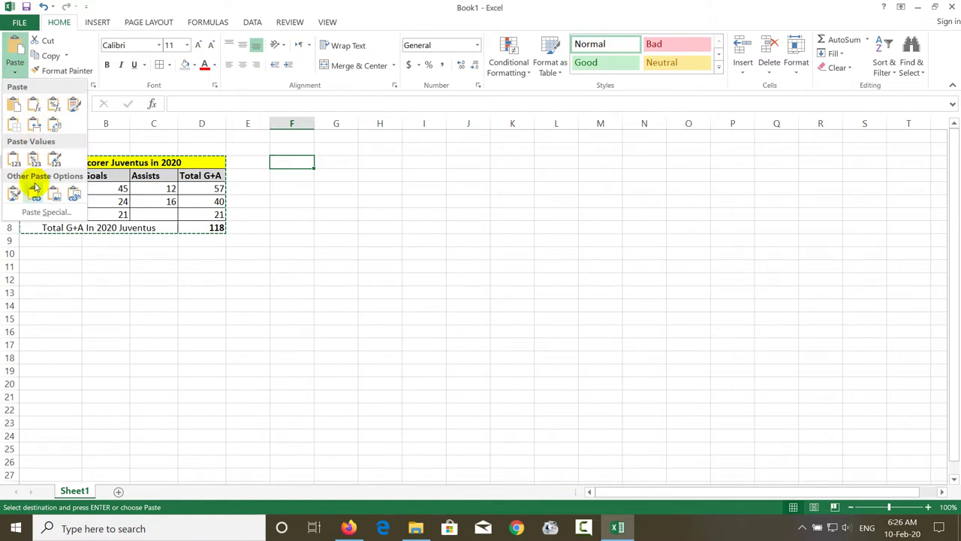
click(38, 215)
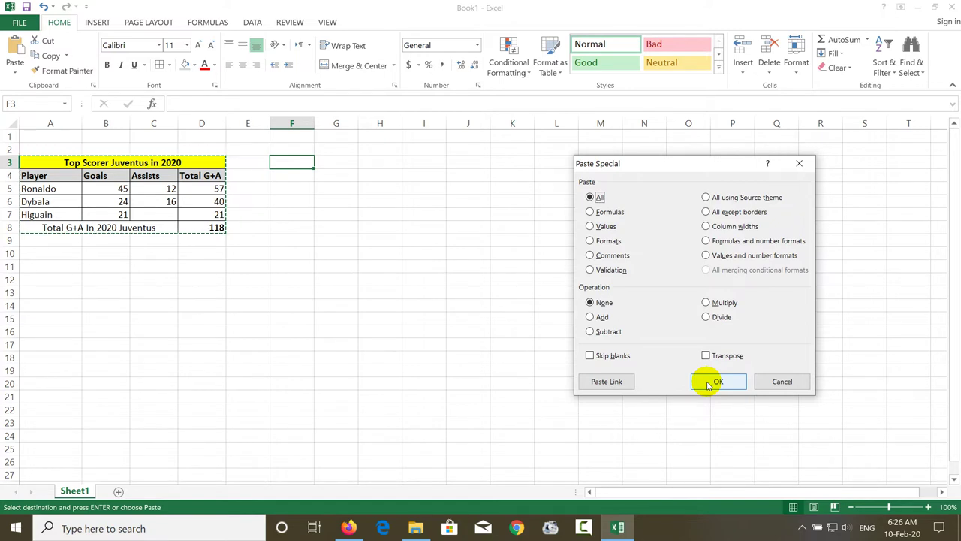
click(717, 381)
click(350, 278)
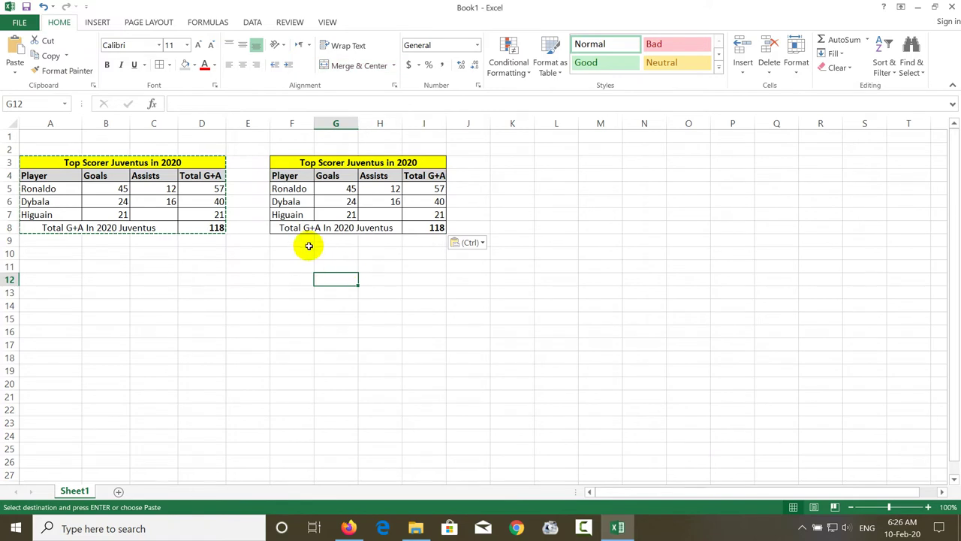
click(294, 250)
Step: Merge F2:I2 and label the copy 'All'
mouse_move(300, 148)
mouse_down()
mouse_move(372, 163)
mouse_move(420, 148)
mouse_up()
click(348, 73)
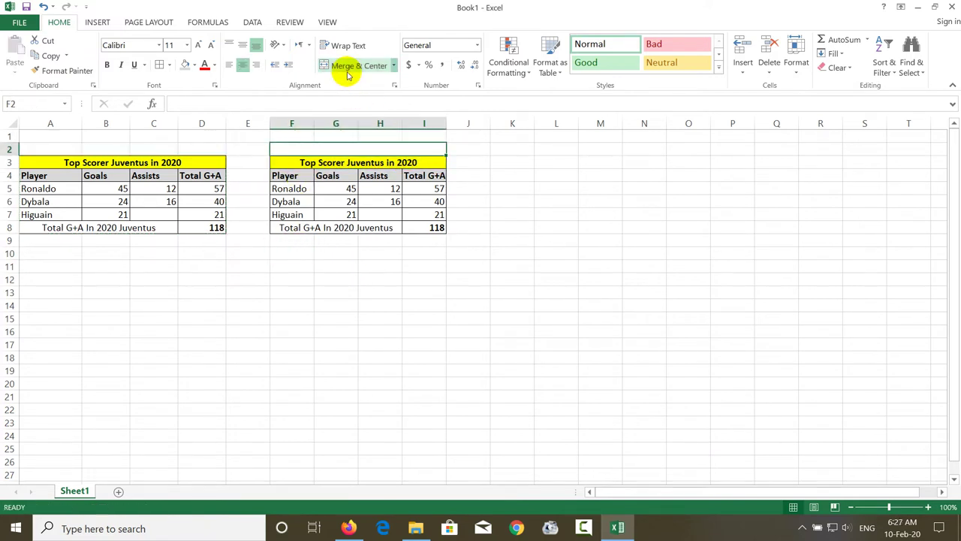
text(A)
key(Down)
key(Down)
key(Down)
key(Down)
key(Down)
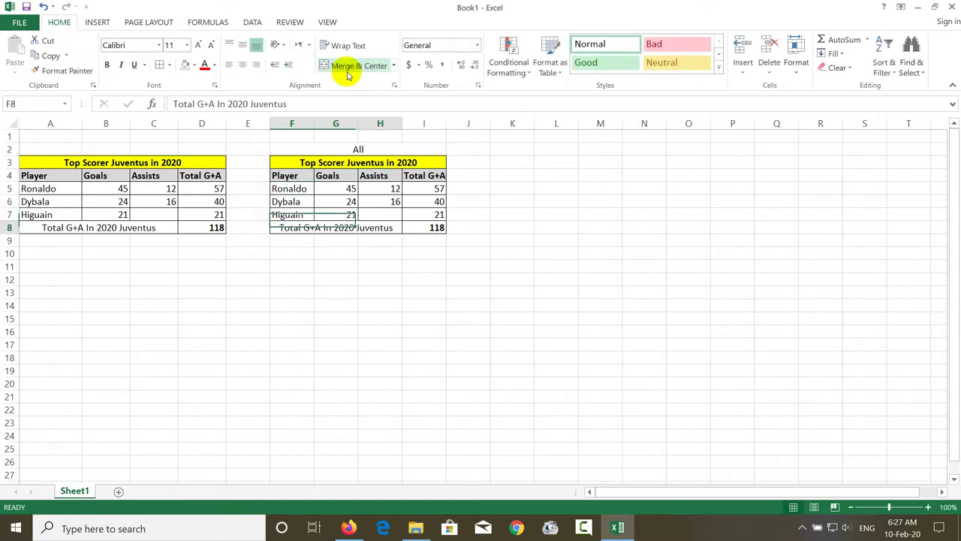
key(Down)
key(Down)
key(Down)
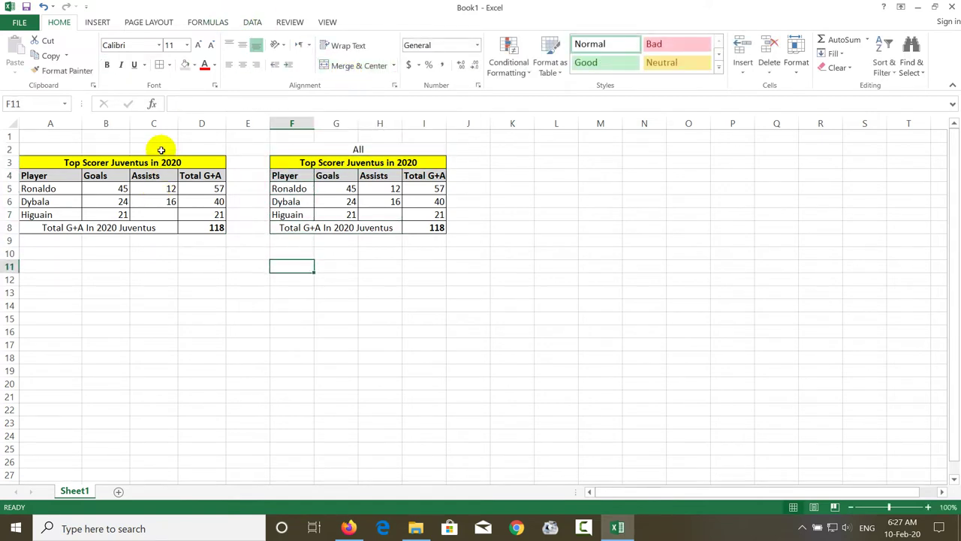
Step: Paste the copied scorer table at F11 using Paste Special Formulas
drag(160, 159, 158, 224)
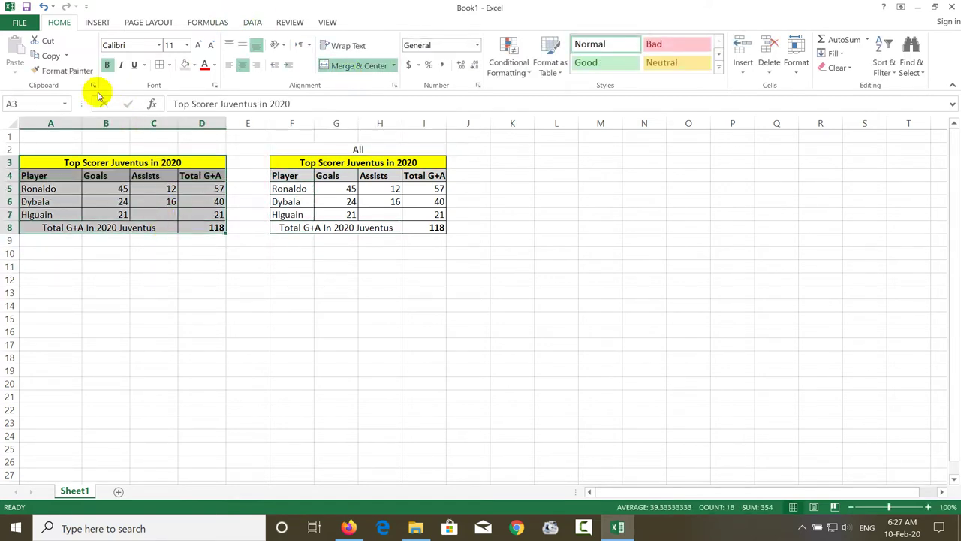
click(50, 55)
click(276, 268)
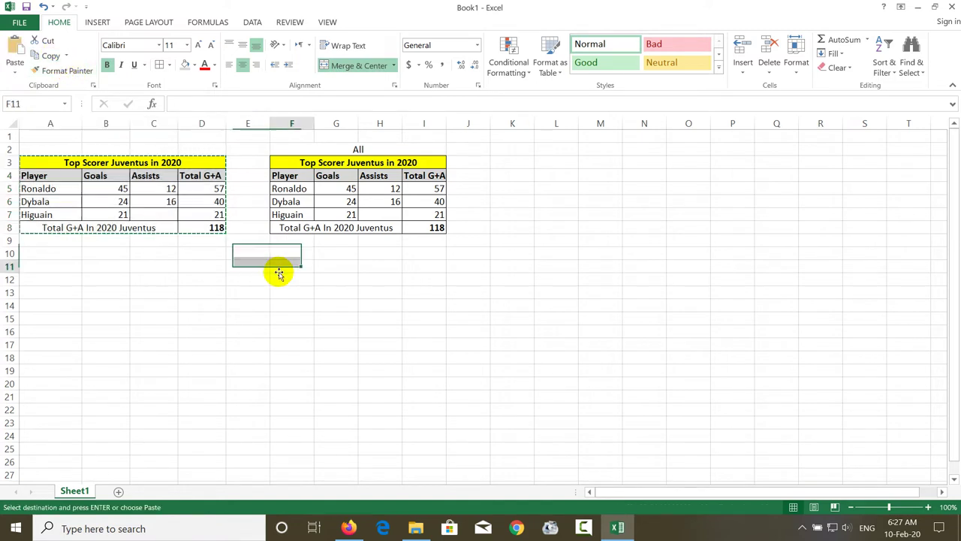
click(15, 66)
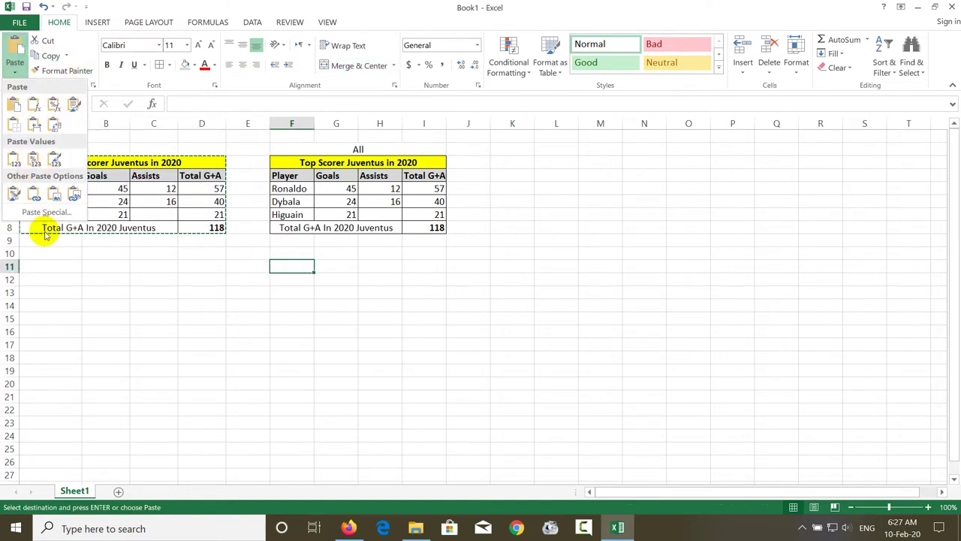
click(64, 212)
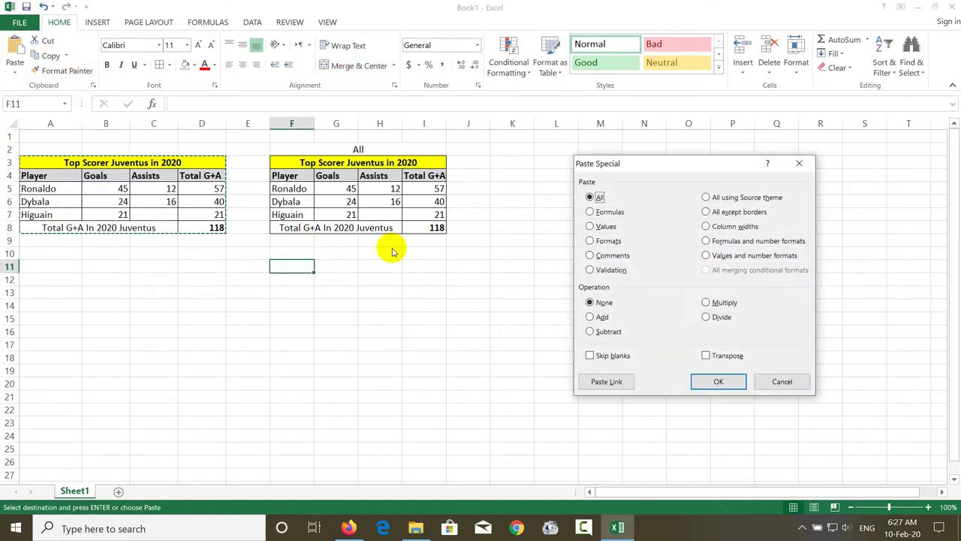
click(600, 215)
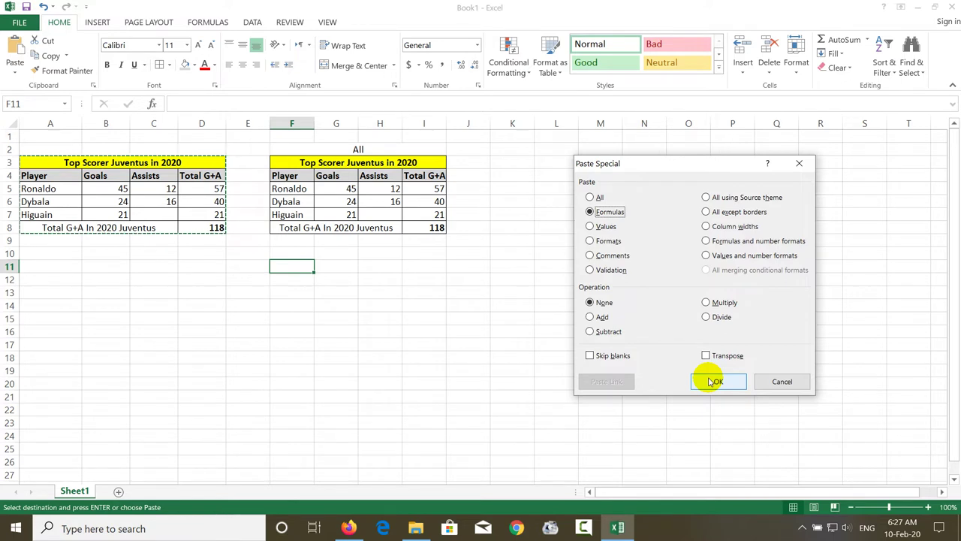
click(713, 382)
click(352, 356)
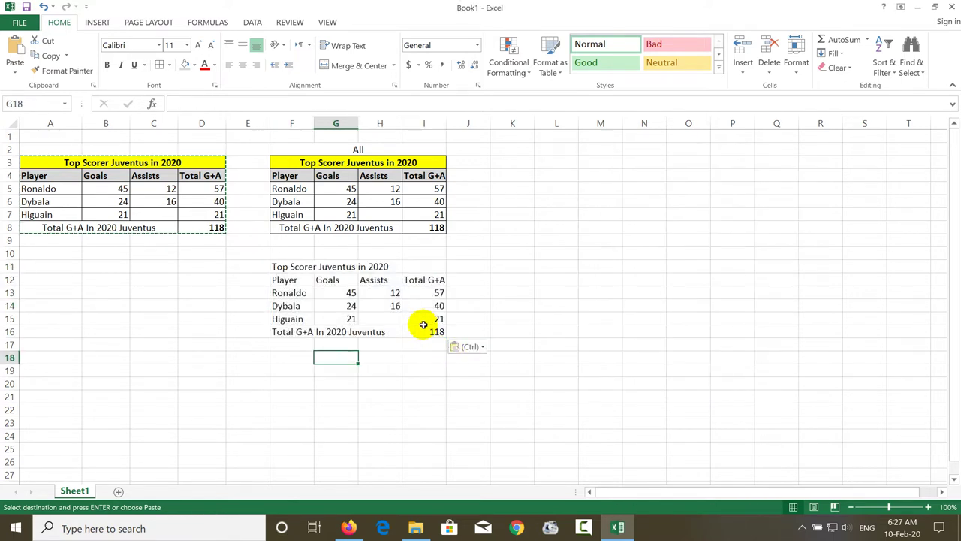
Step: Check that the pasted totals, including the SUM grand total, kept their formulas
click(423, 321)
click(422, 330)
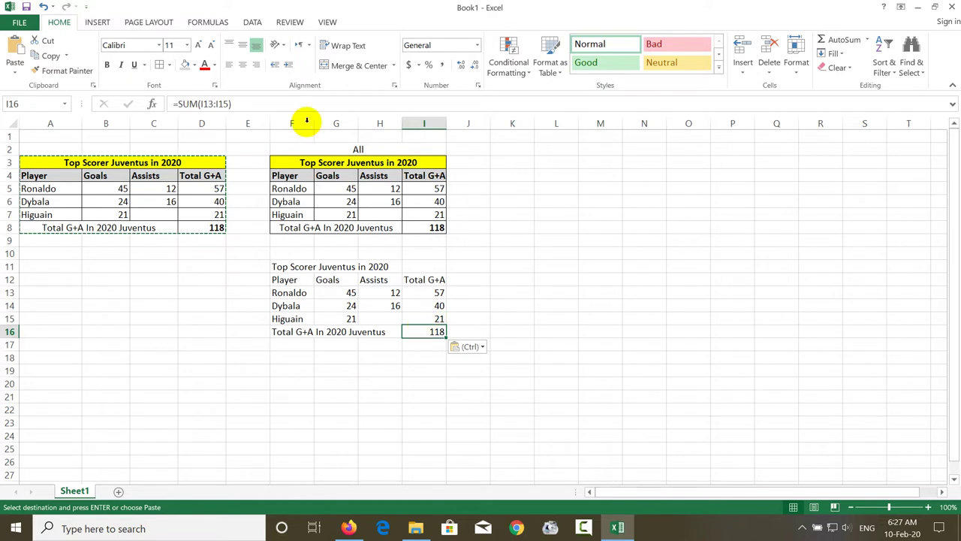
click(420, 318)
click(426, 304)
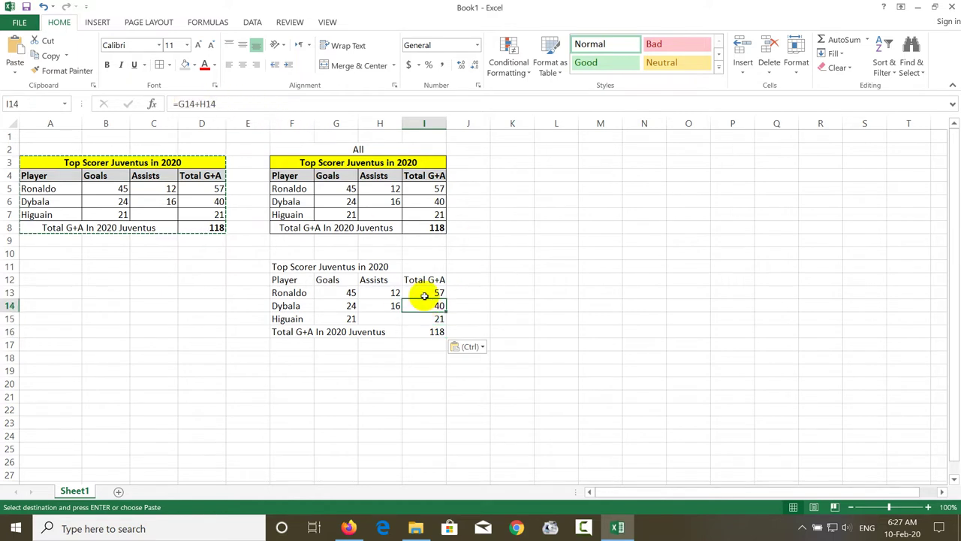
click(383, 282)
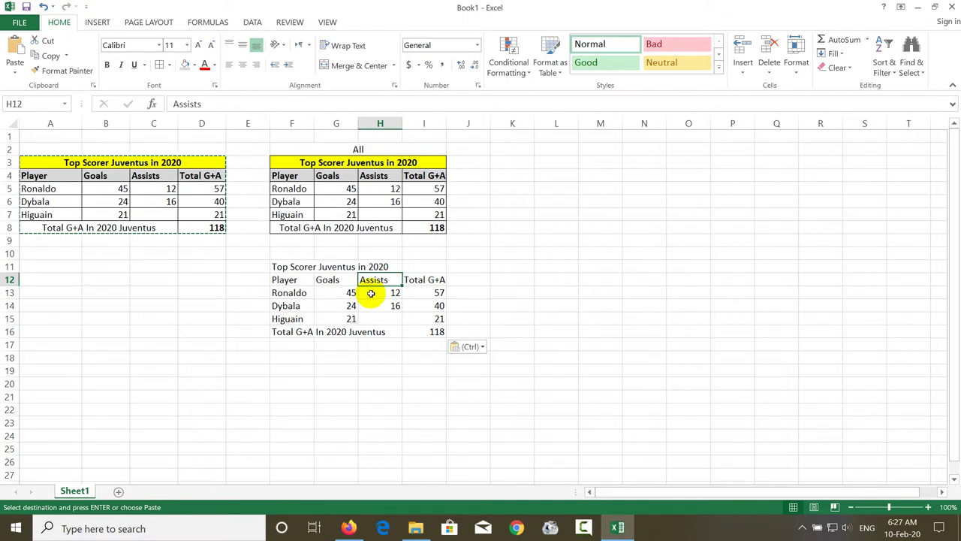
Step: Merge and centre F10:I10 with the heading 'Formulas'
drag(288, 253, 421, 253)
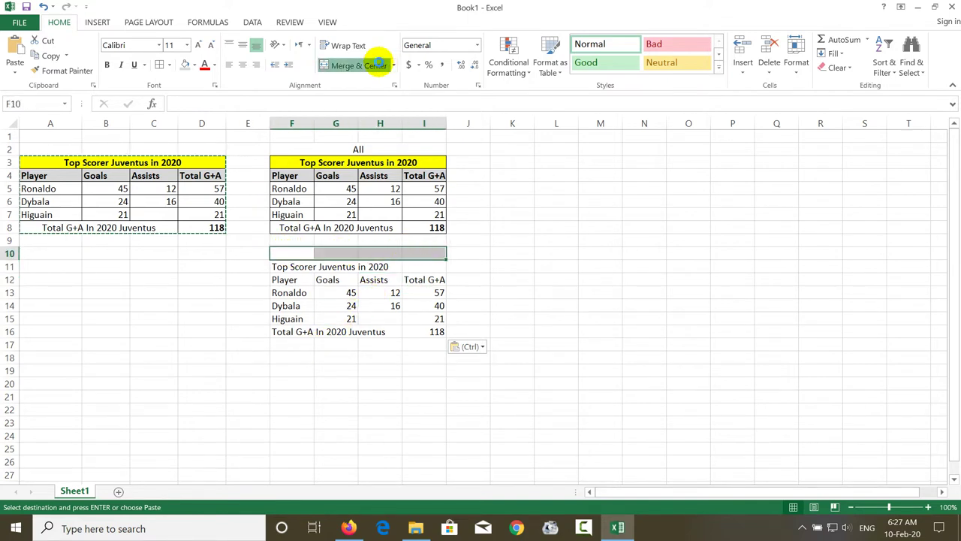
click(382, 66)
text(Formulas)
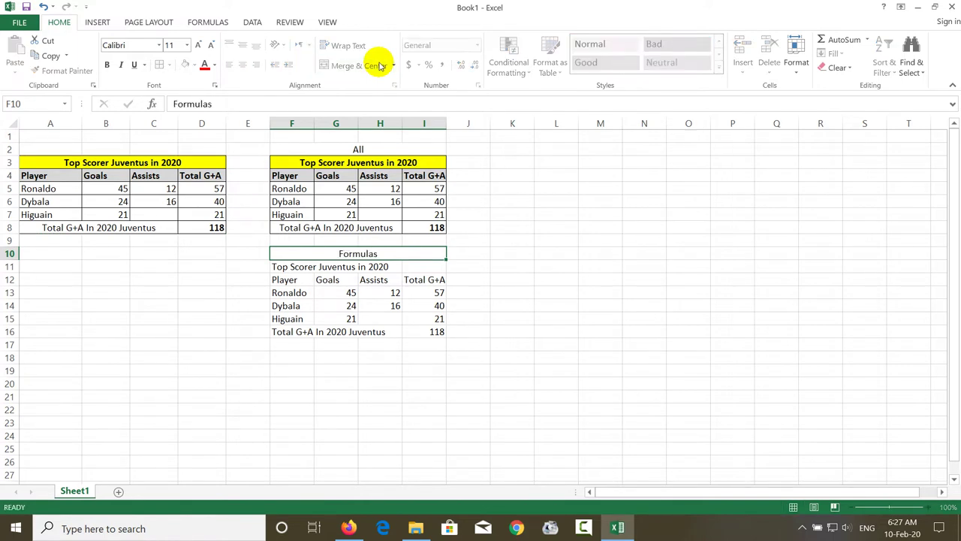
key(Return)
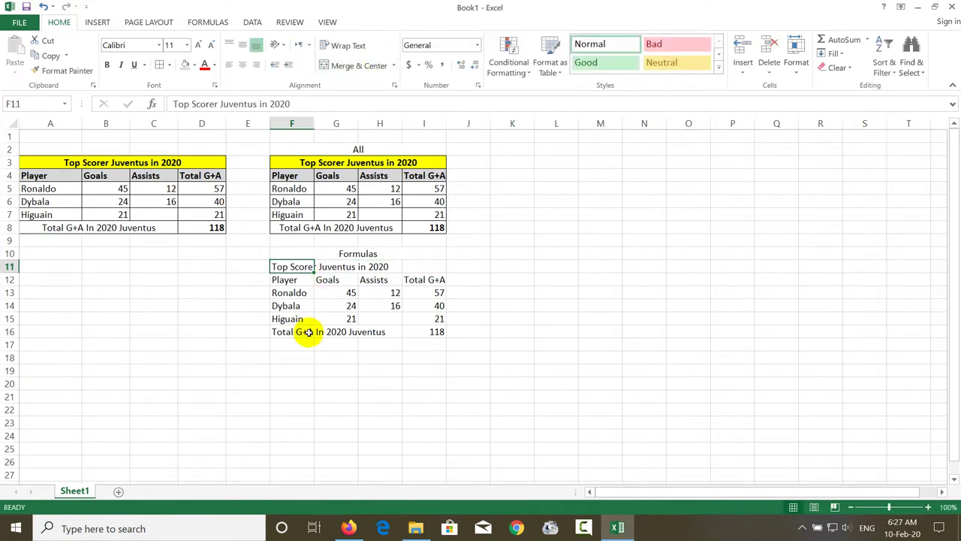
click(293, 367)
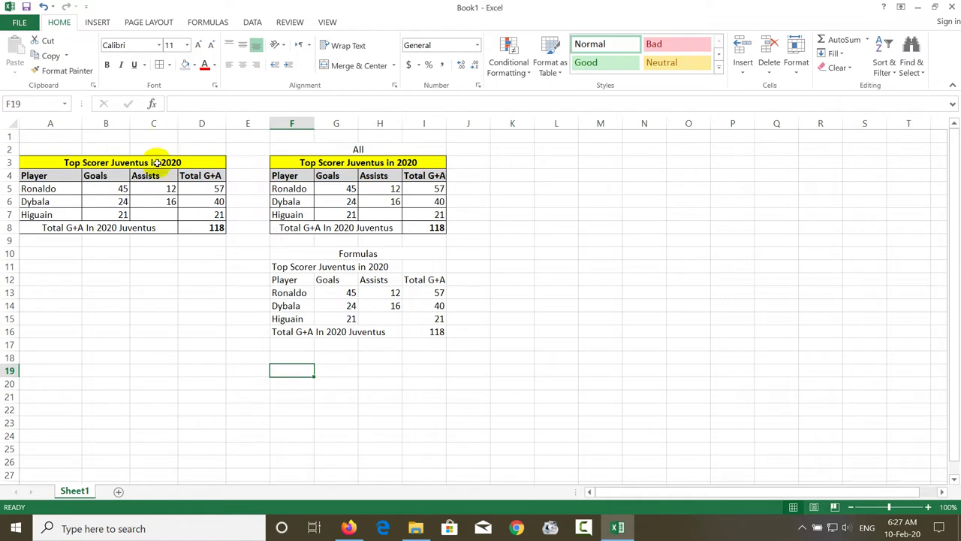
Step: Copy A3:D8 and paste it at F19 using Paste Special Values
drag(155, 162, 156, 224)
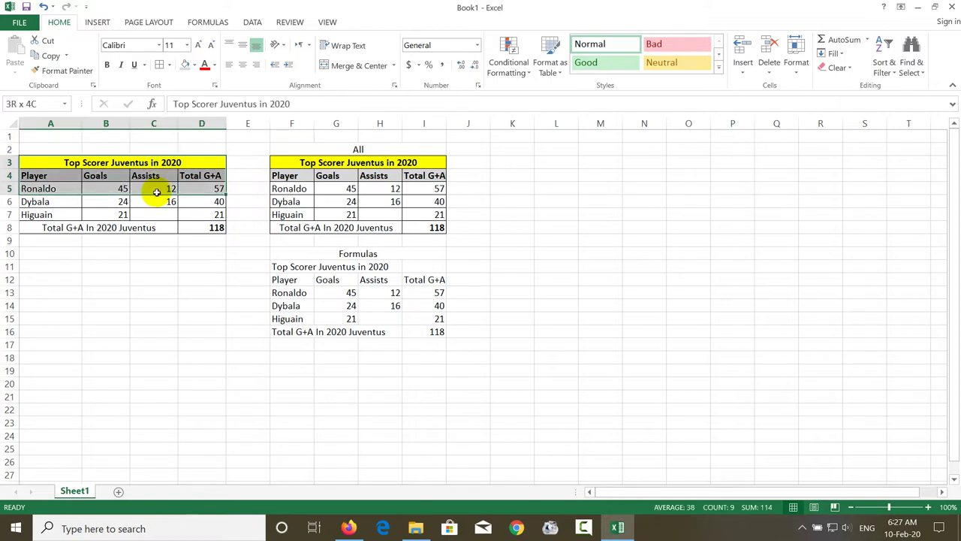
click(48, 55)
click(286, 368)
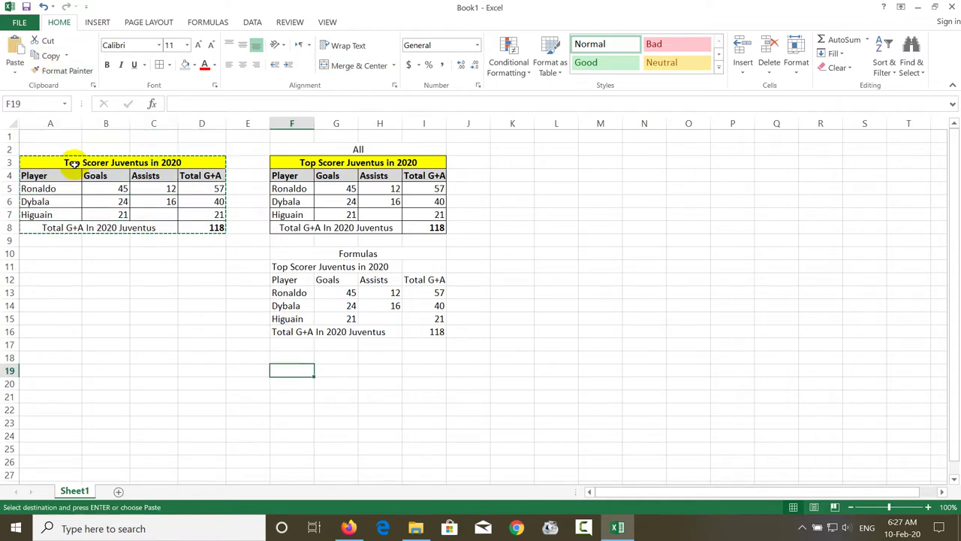
click(15, 72)
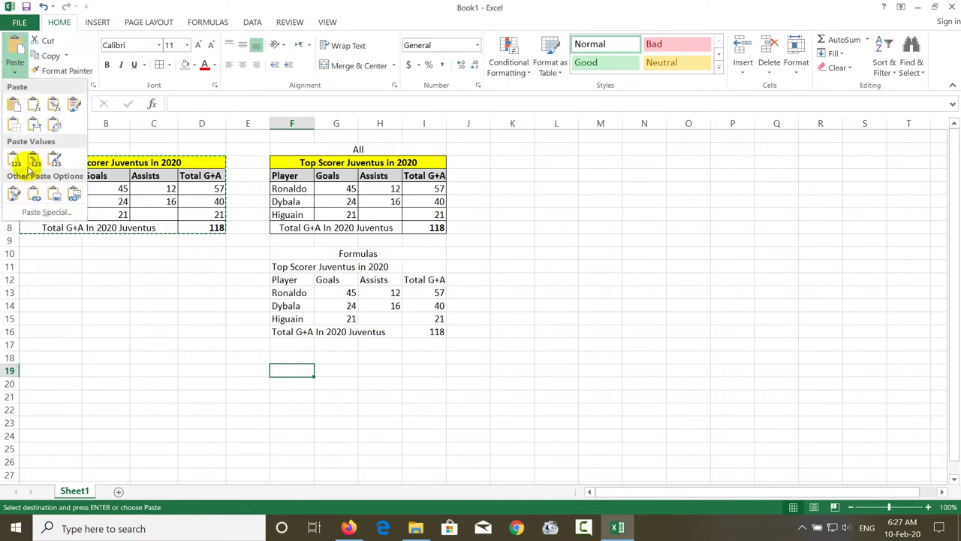
click(41, 212)
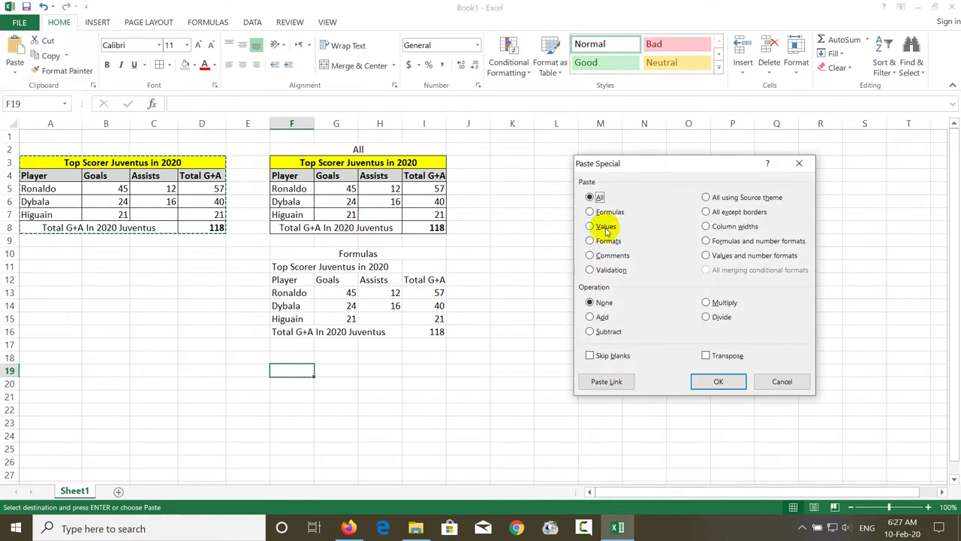
click(606, 227)
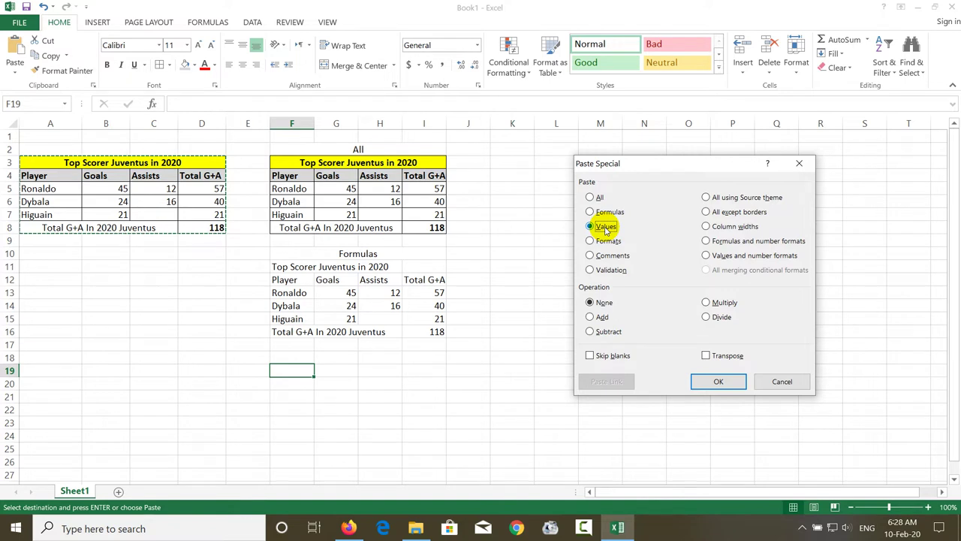
click(700, 379)
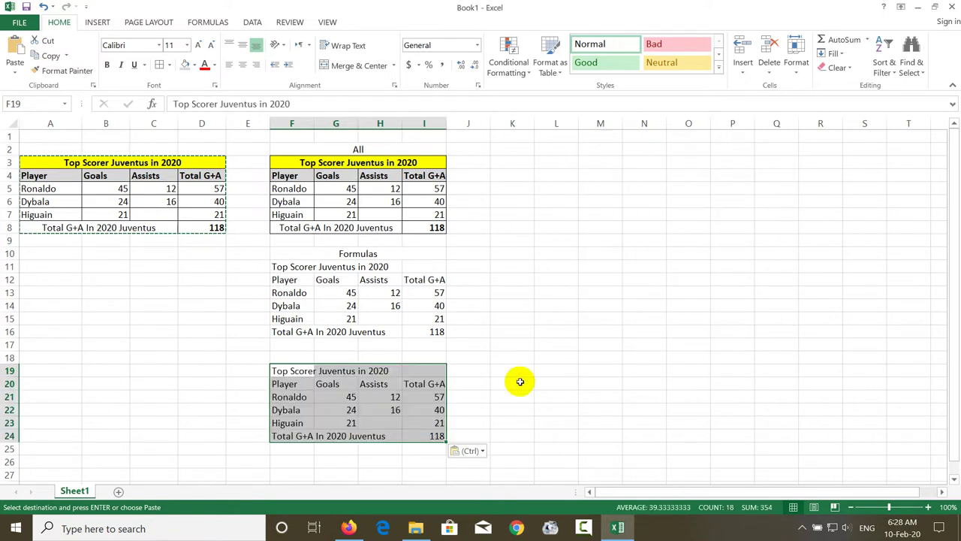
Step: Confirm the pasted totals, such as 40 and 118, are plain values
click(437, 394)
click(420, 383)
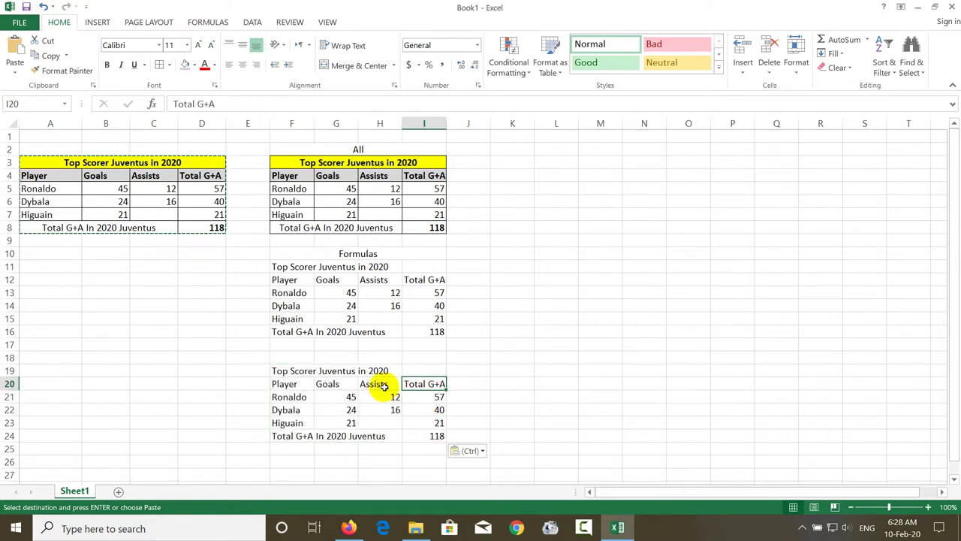
click(380, 384)
click(428, 409)
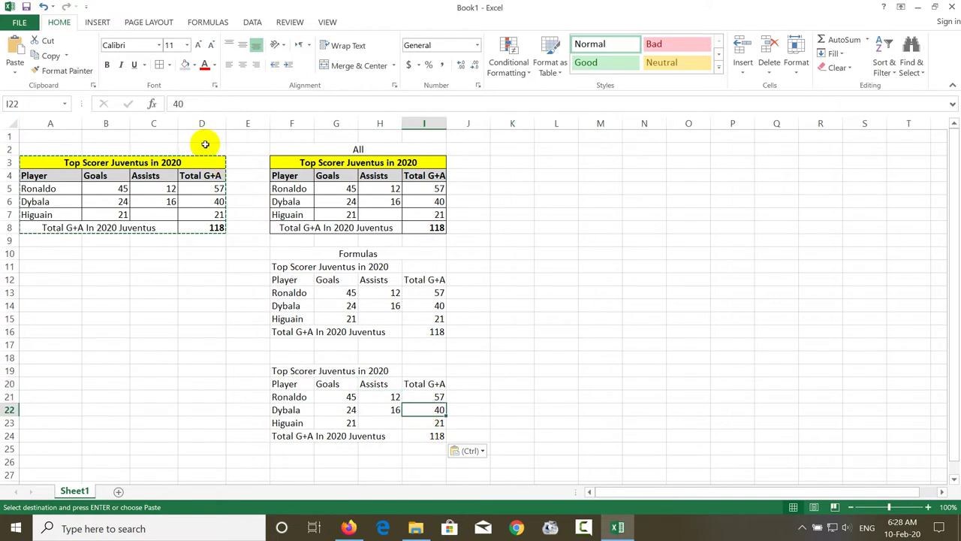
click(433, 434)
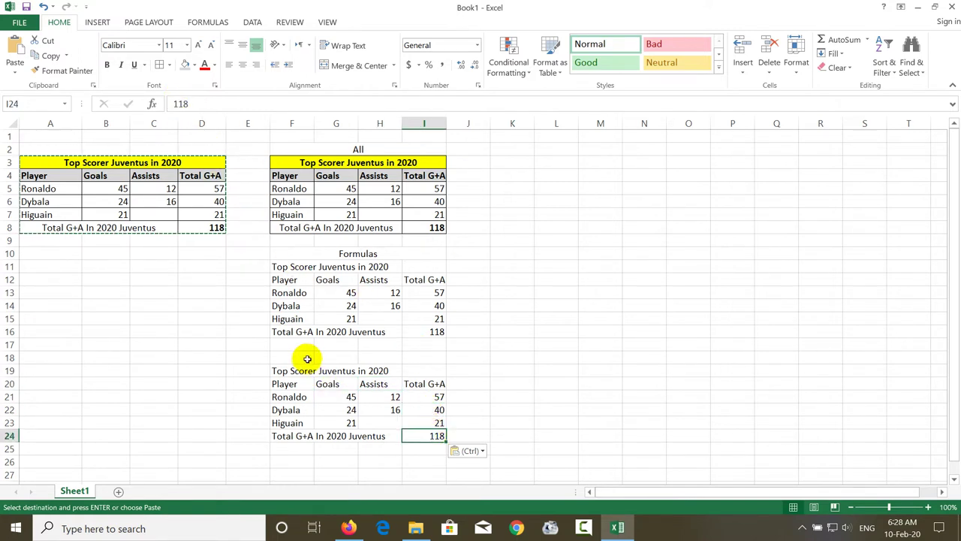
Step: Merge and centre F18:I18 with the heading 'Values'
drag(307, 358, 423, 356)
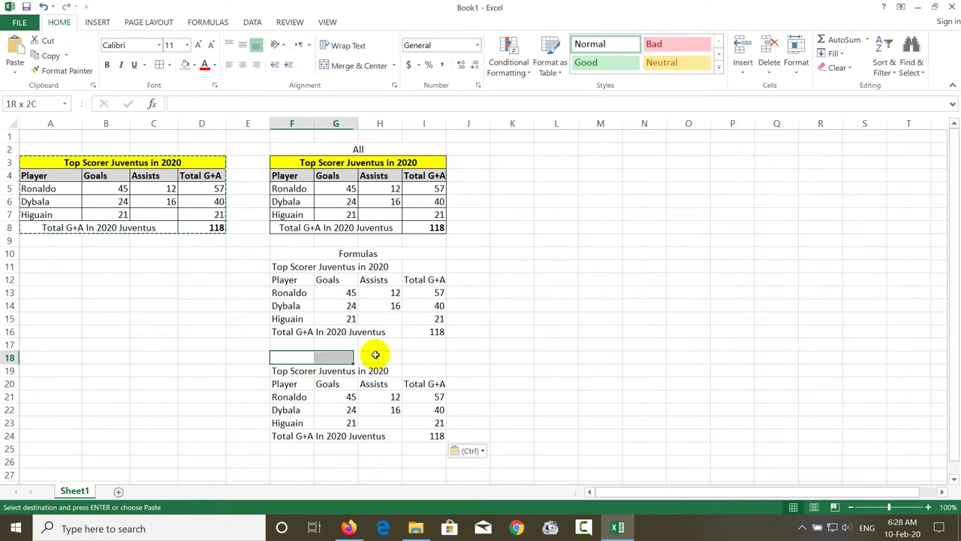
click(359, 66)
text(Values)
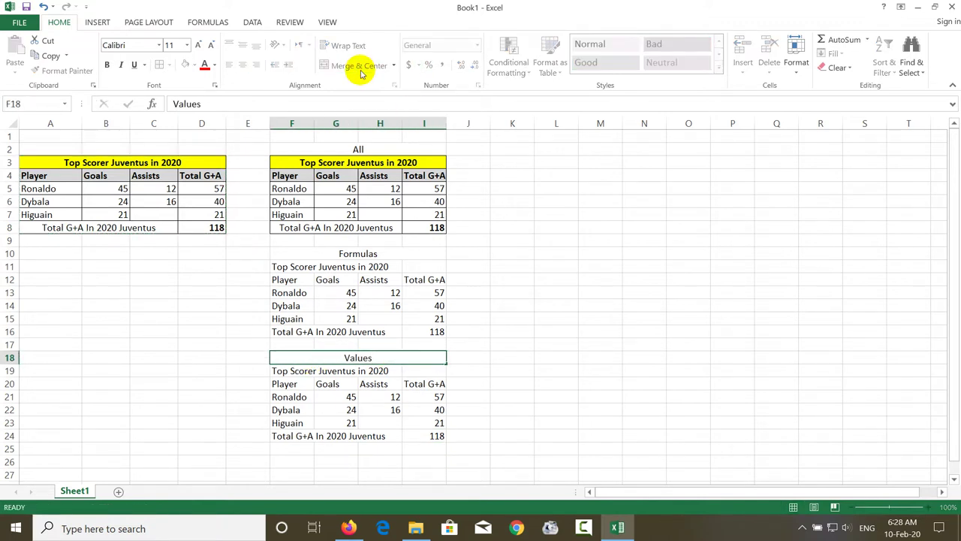
key(Return)
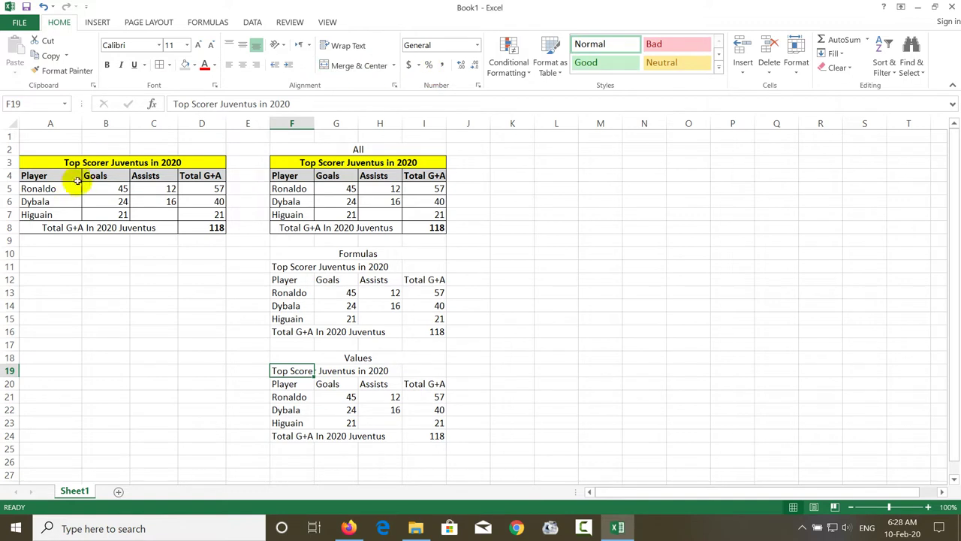
click(108, 162)
Step: Copy A3:D8 and paste only its formats at K3
drag(108, 161, 124, 225)
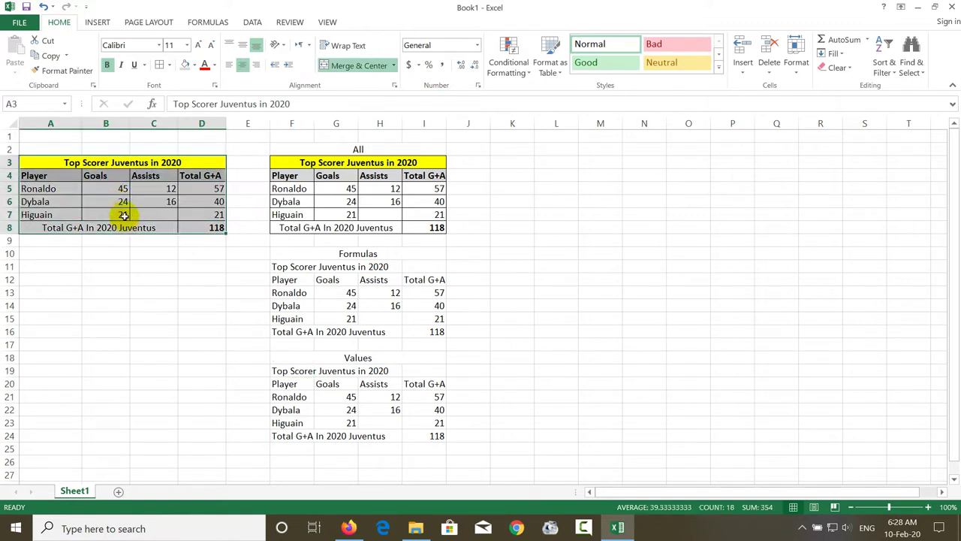
click(50, 55)
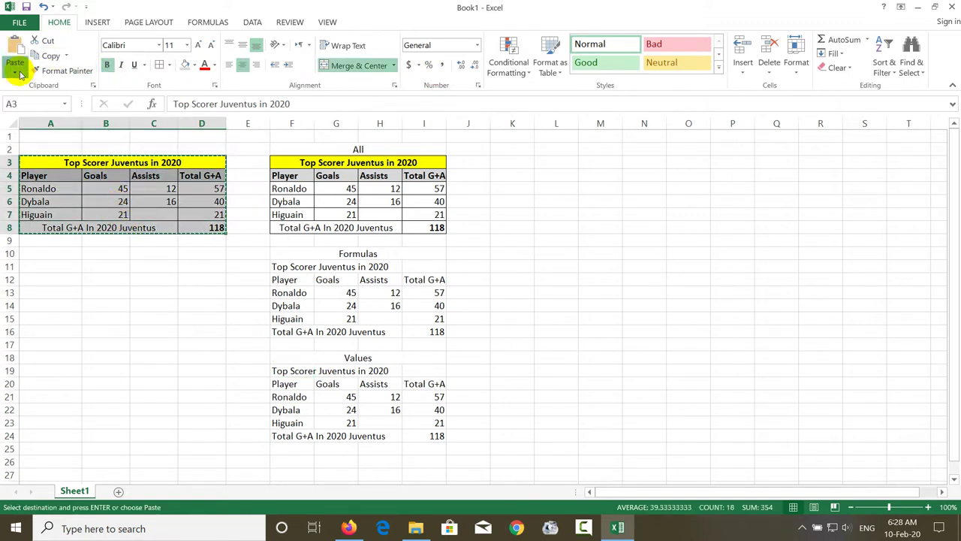
click(16, 68)
click(503, 161)
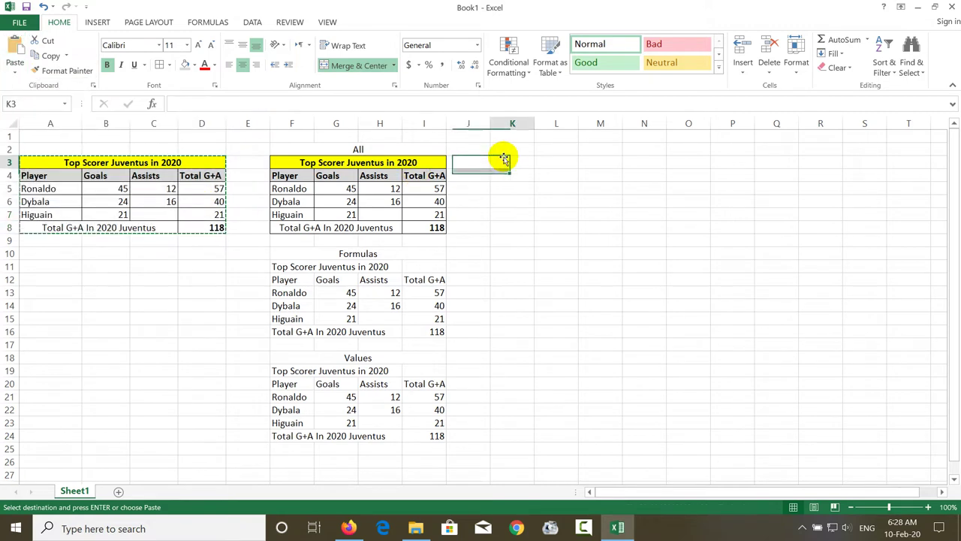
click(15, 69)
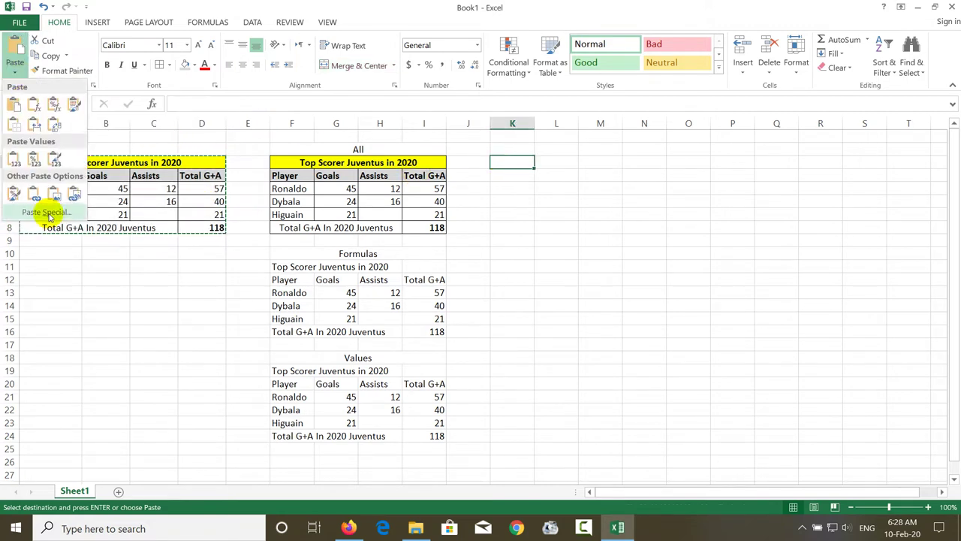
click(48, 212)
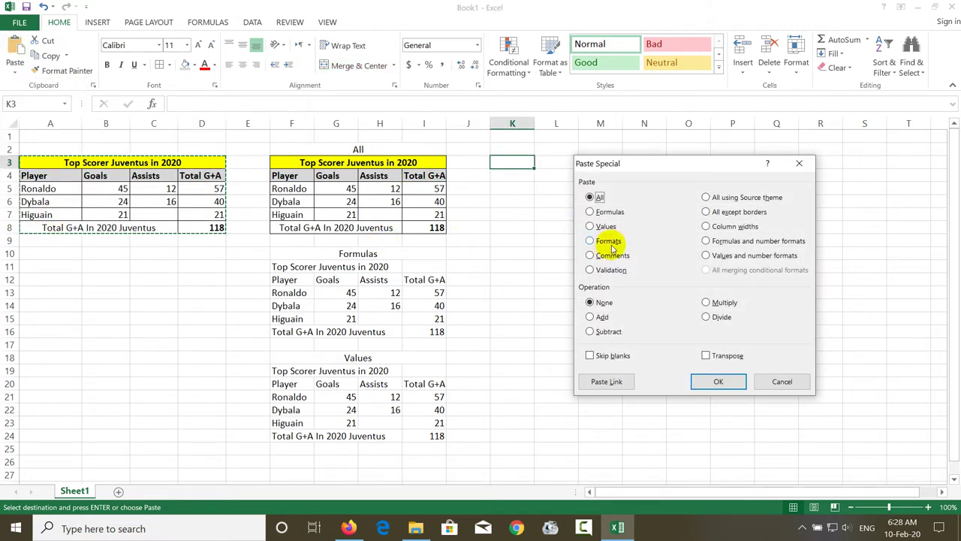
click(610, 242)
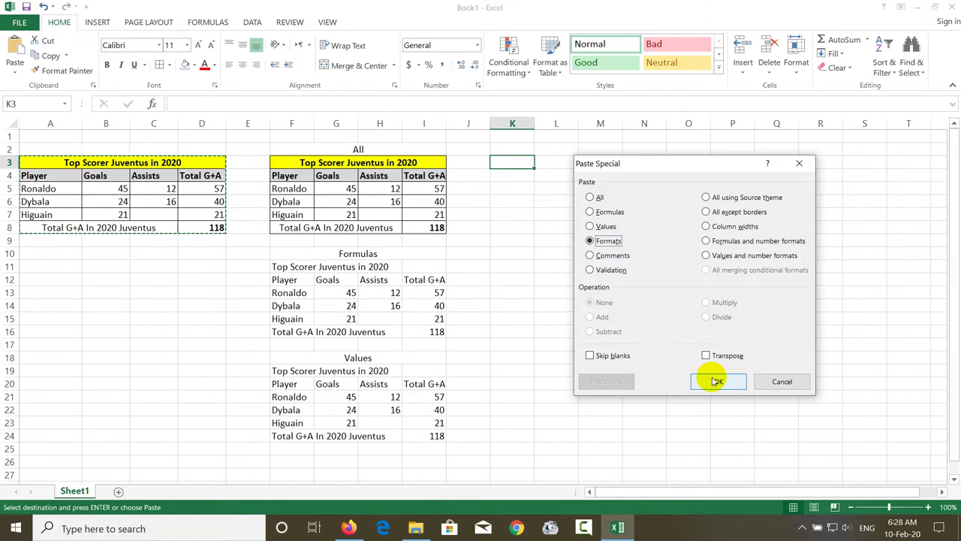
click(716, 381)
click(571, 213)
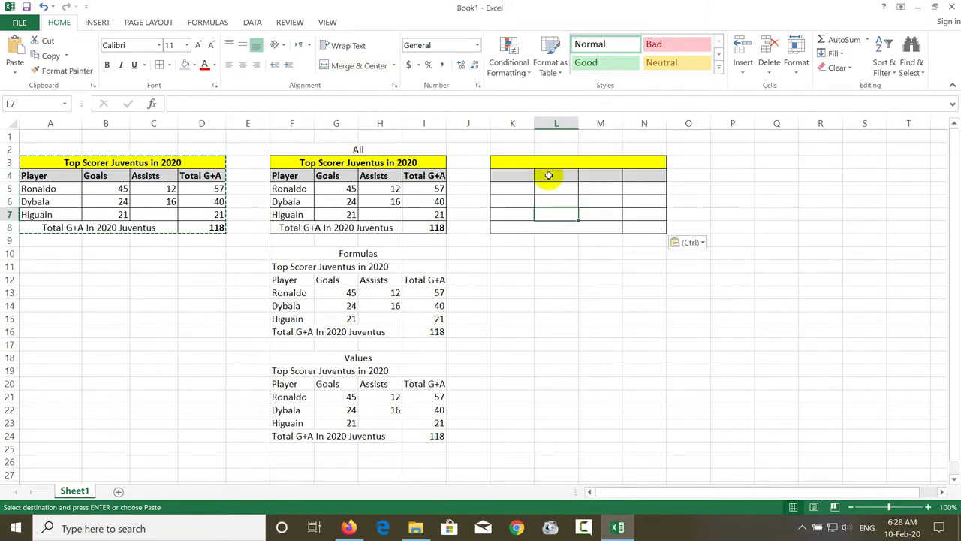
Step: Merge and centre K2:N2 with the heading 'Formats'
drag(521, 149, 626, 148)
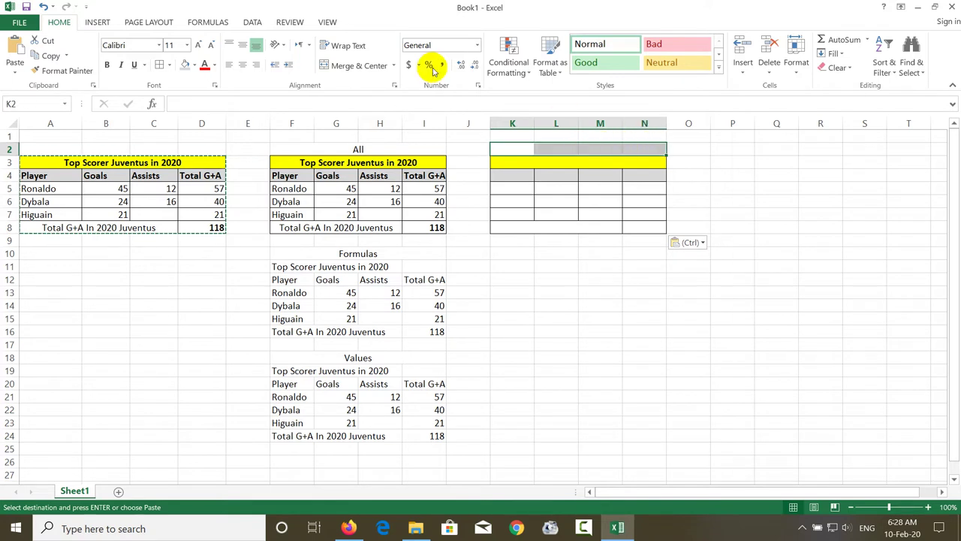
click(353, 65)
text(Formats)
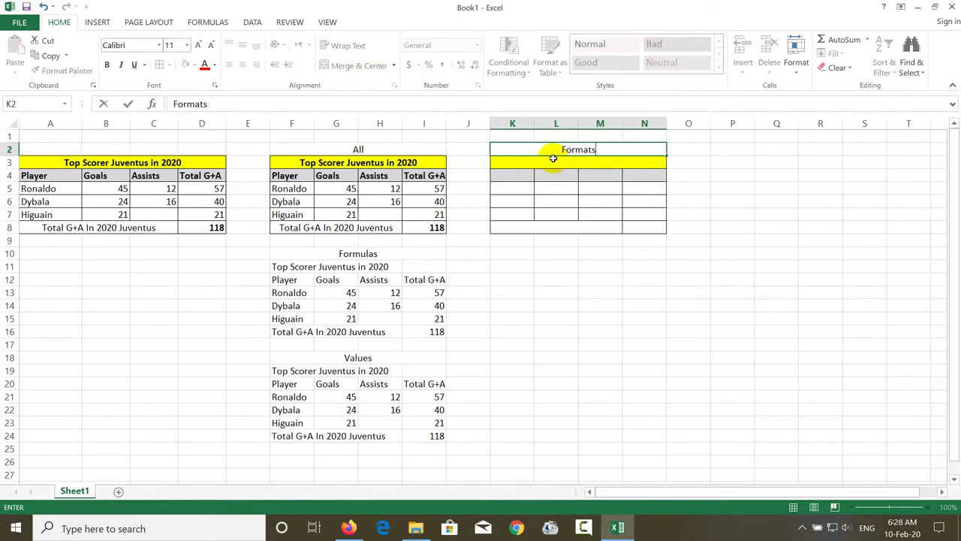
key(Return)
click(510, 267)
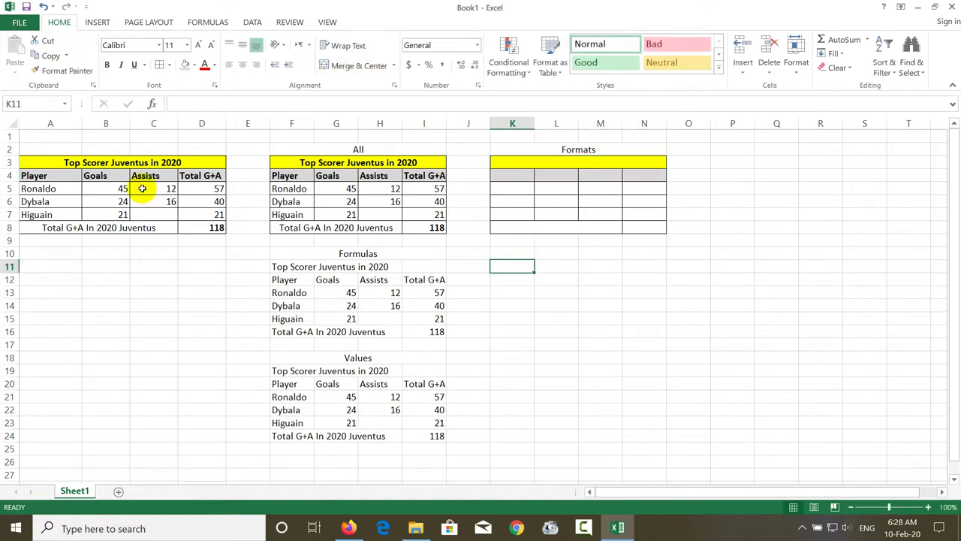
Step: Copy A3:D8, bring up Paste Special at K11, then cancel without pasting
drag(143, 155, 163, 220)
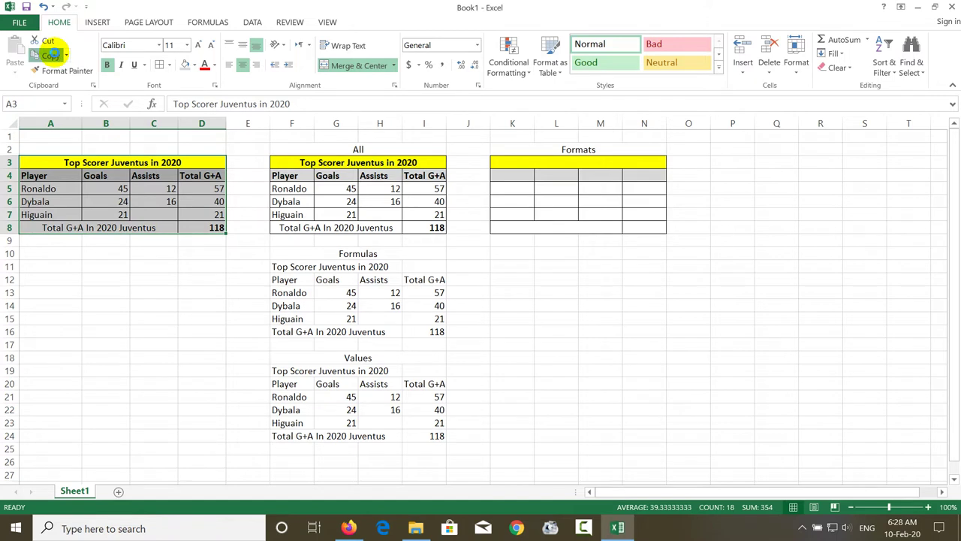
click(51, 55)
click(505, 265)
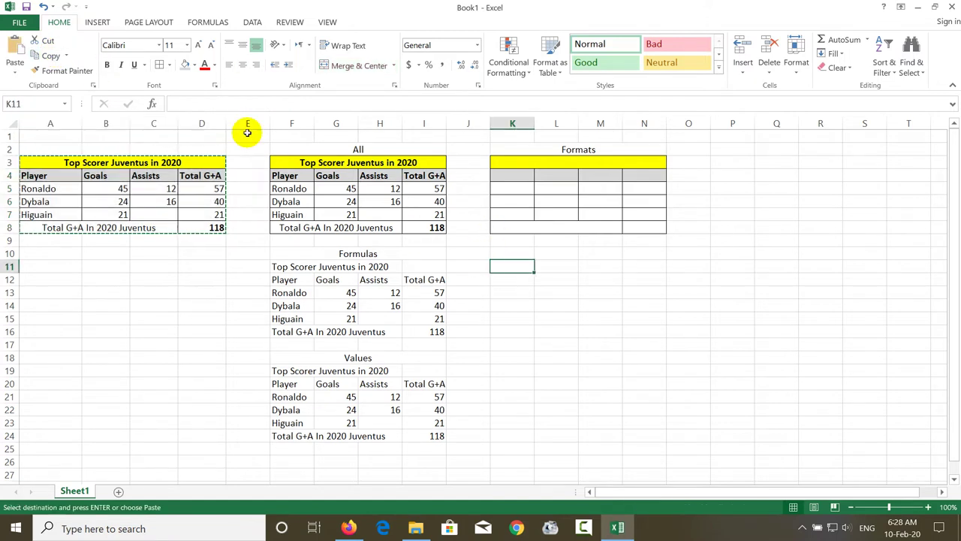
click(15, 66)
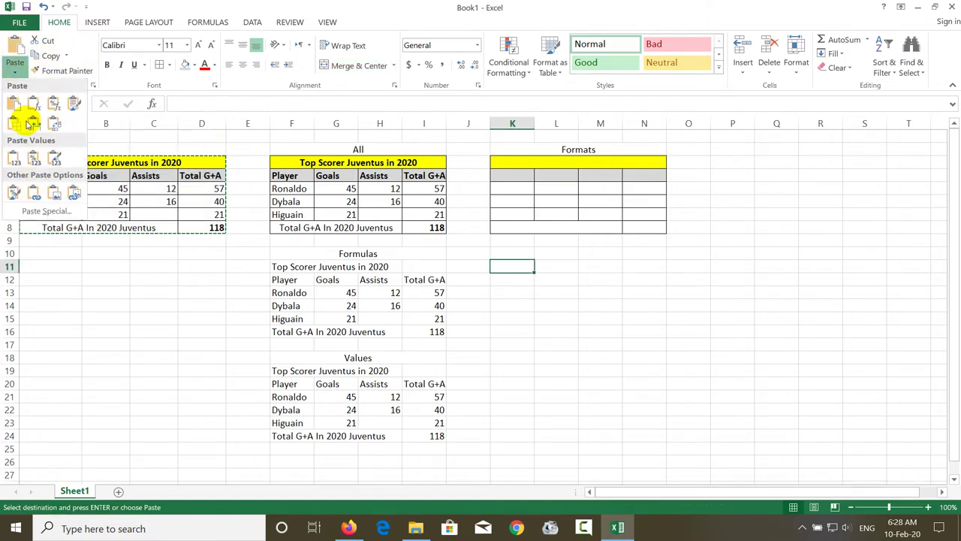
click(45, 211)
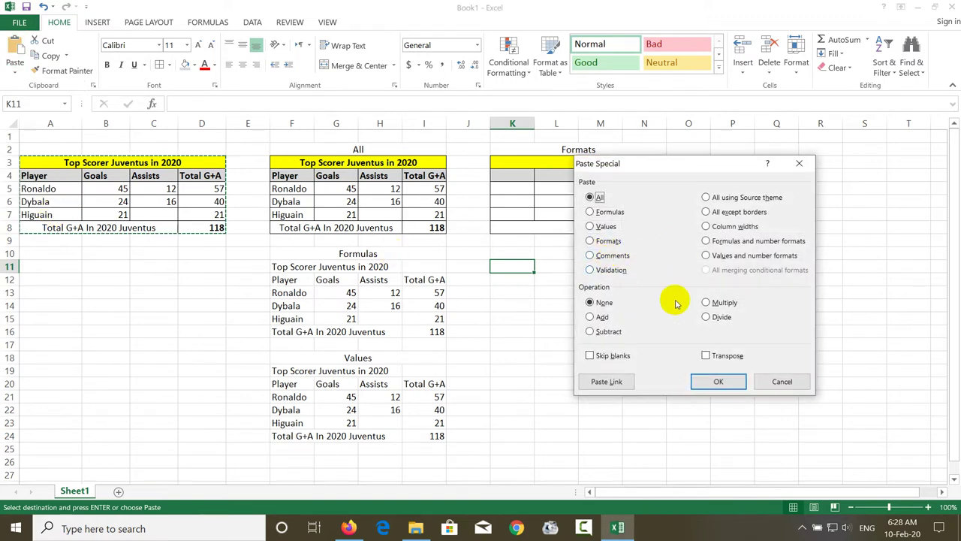
click(780, 381)
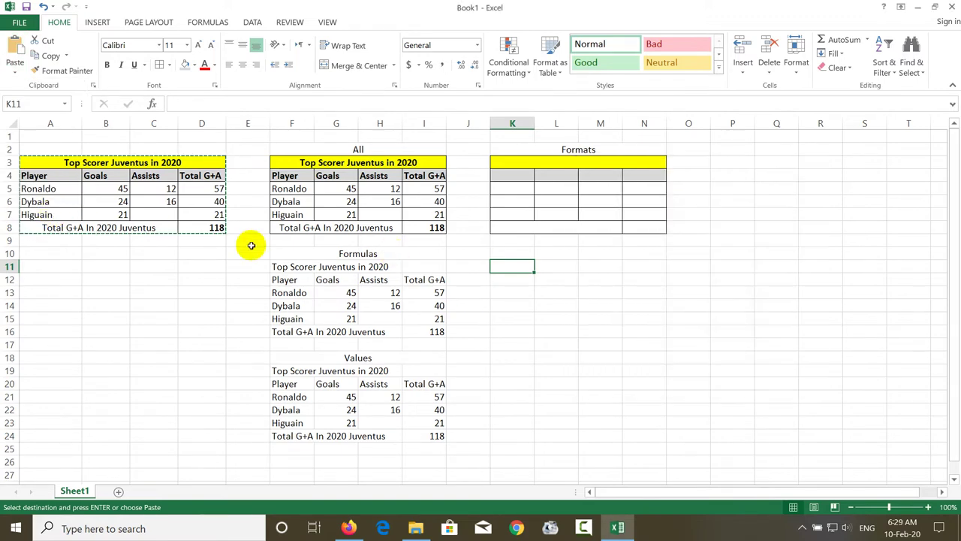
click(113, 192)
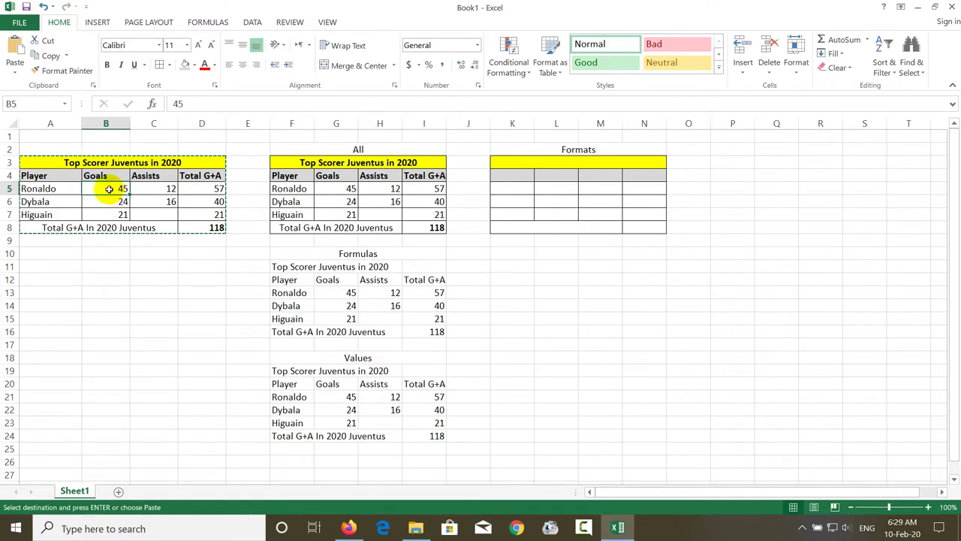
Step: Add comments 'Apps 48', 'Apps 43' and 'Apps 35' to goals cells B5, B6 and B7
right_click(110, 192)
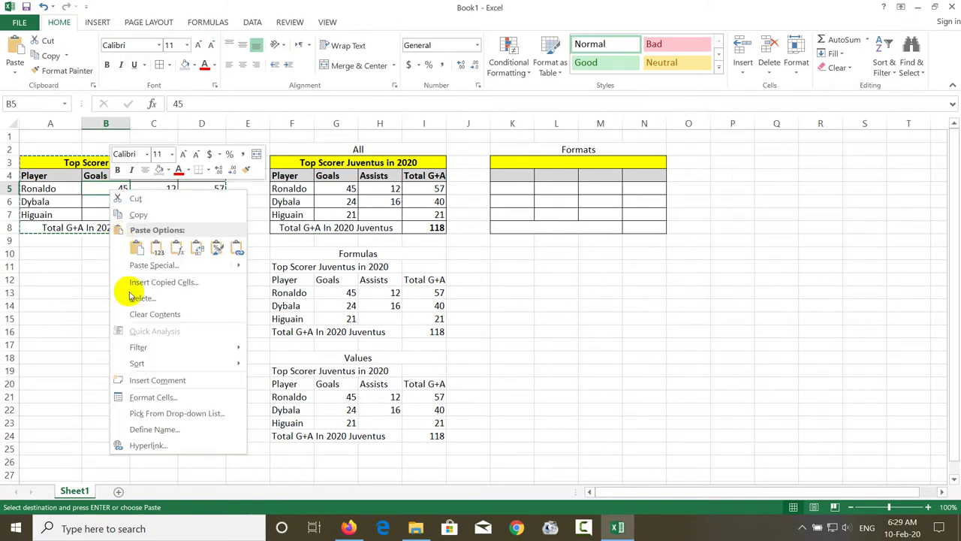
click(154, 380)
text(Apps 48)
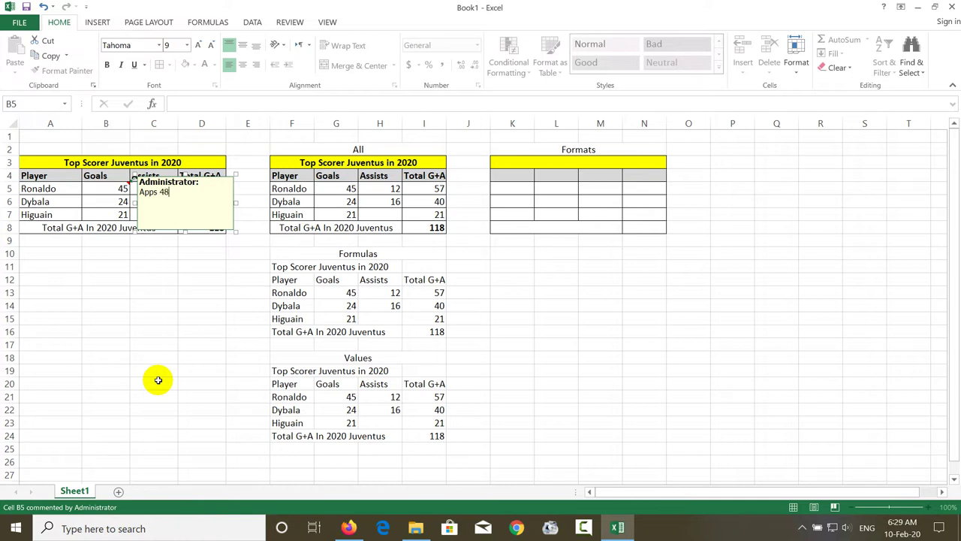
click(157, 380)
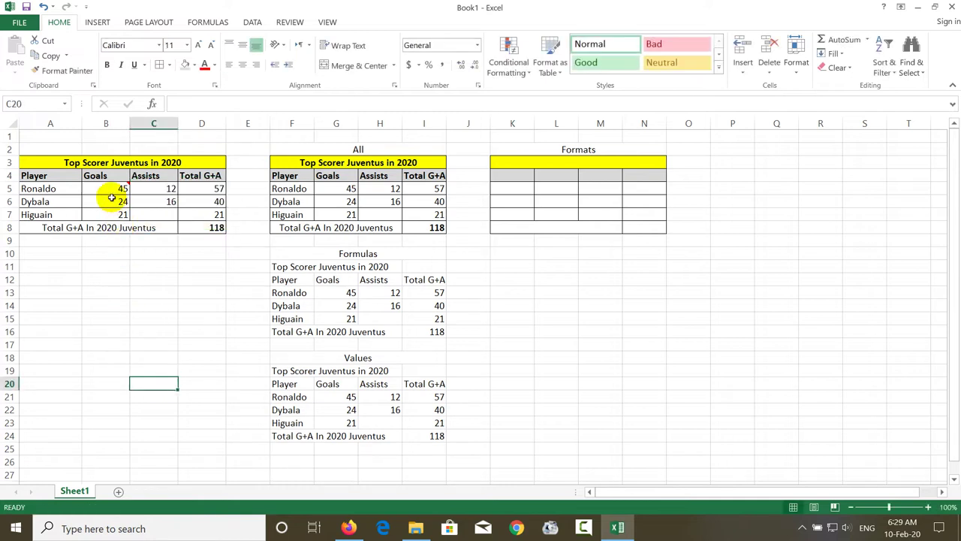
click(111, 199)
right_click(111, 198)
click(148, 385)
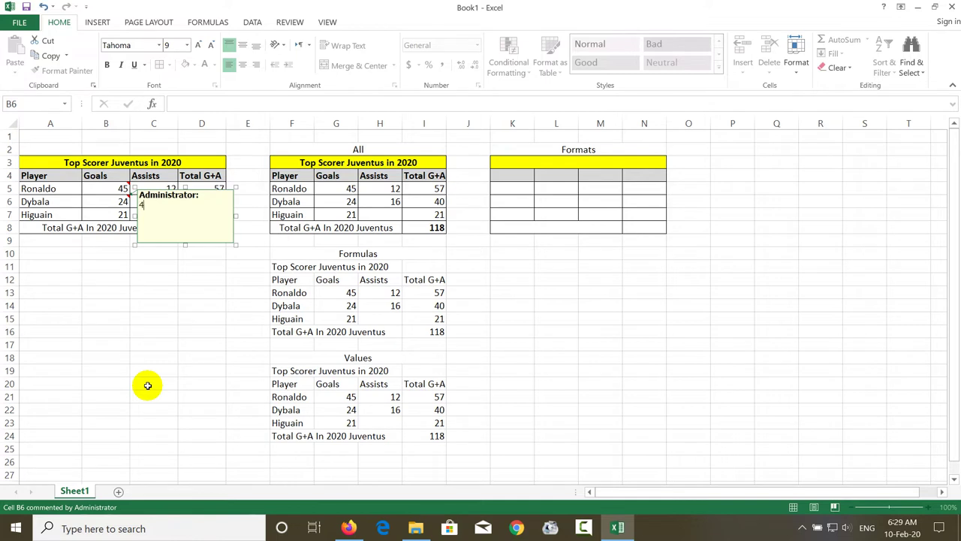
key(BackSpace)
text(Apps 43)
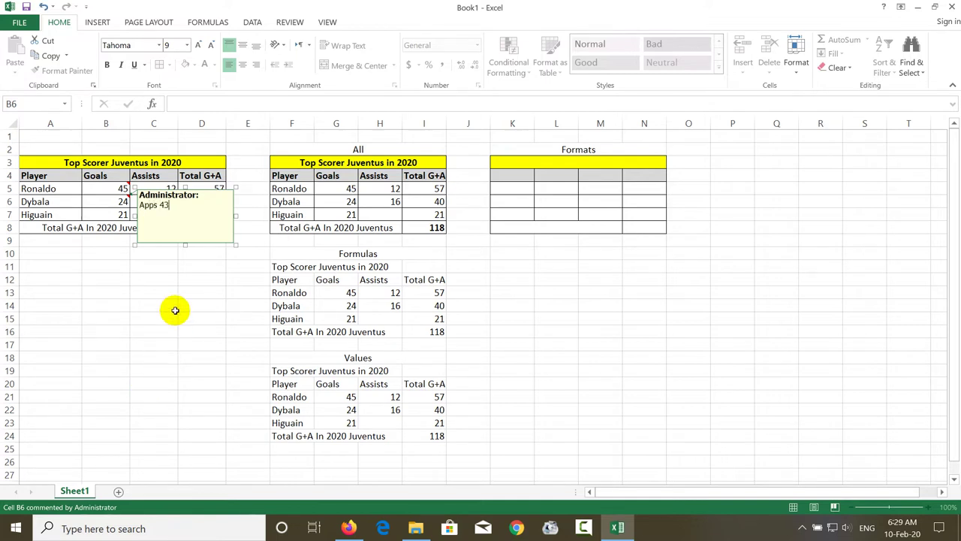
click(175, 310)
click(113, 217)
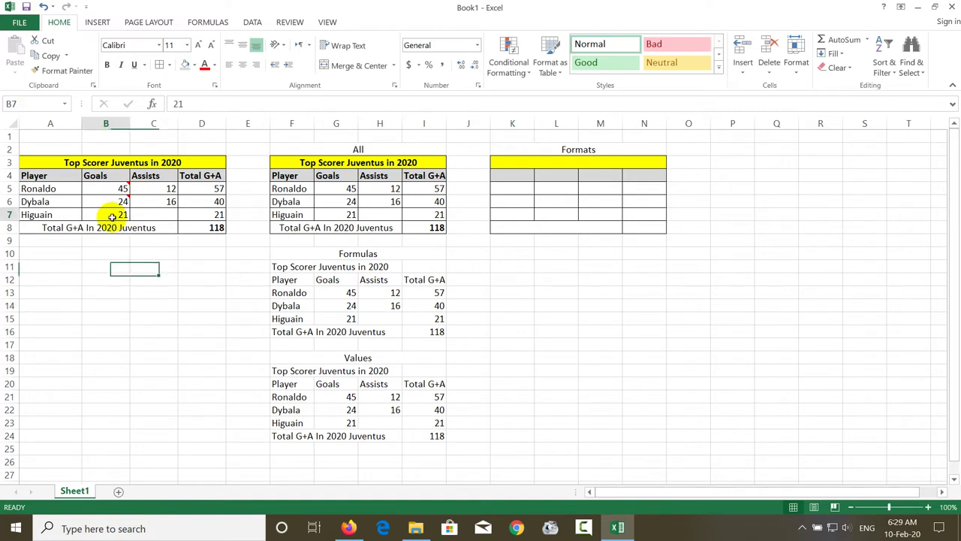
right_click(115, 218)
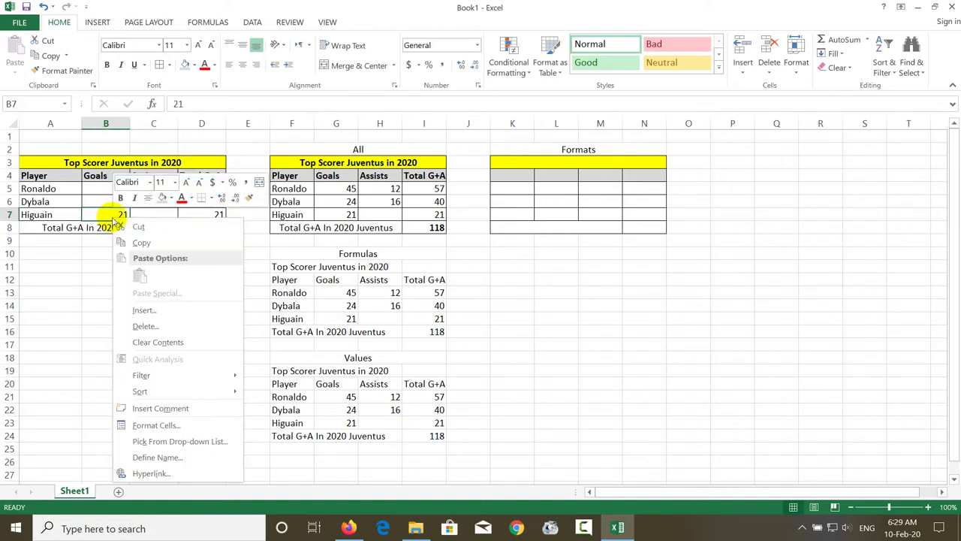
click(147, 403)
text(Apps 35)
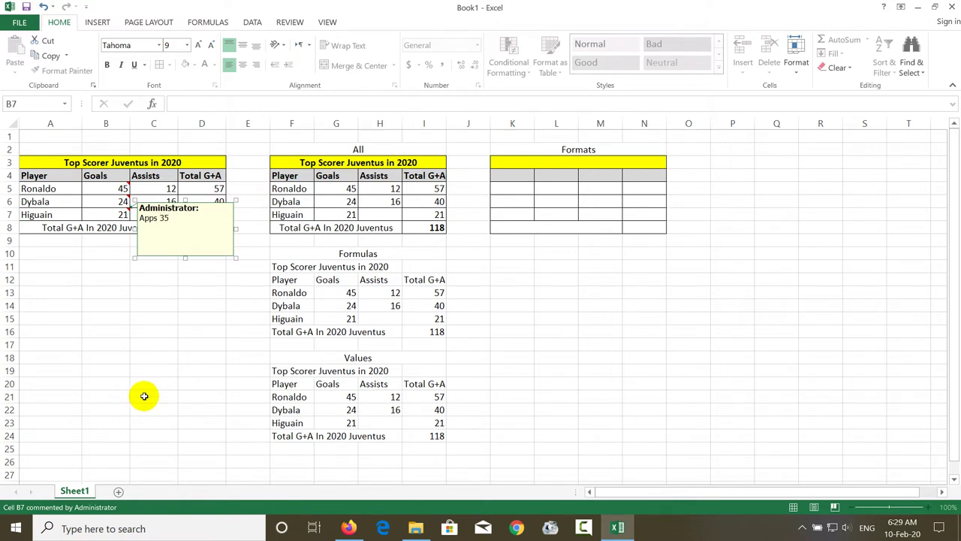
click(144, 395)
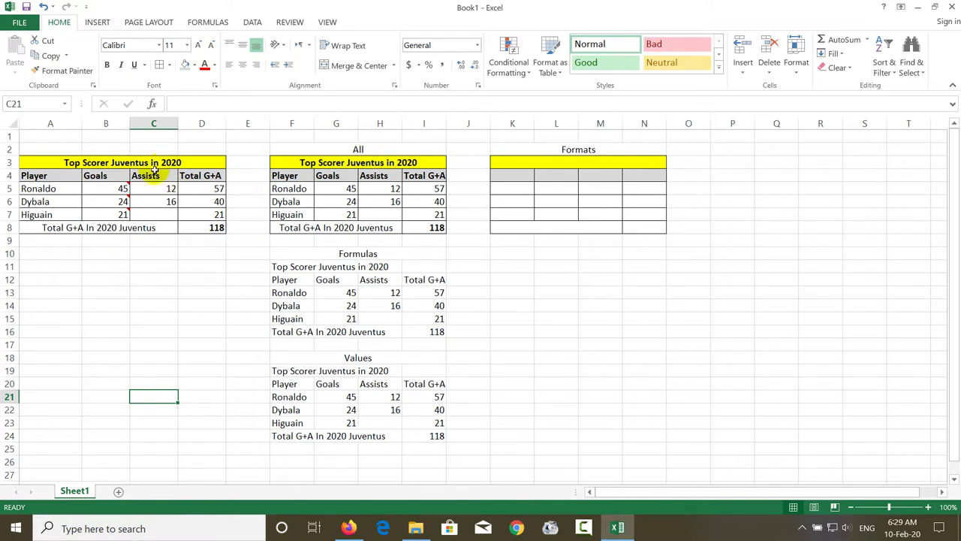
drag(154, 163, 170, 228)
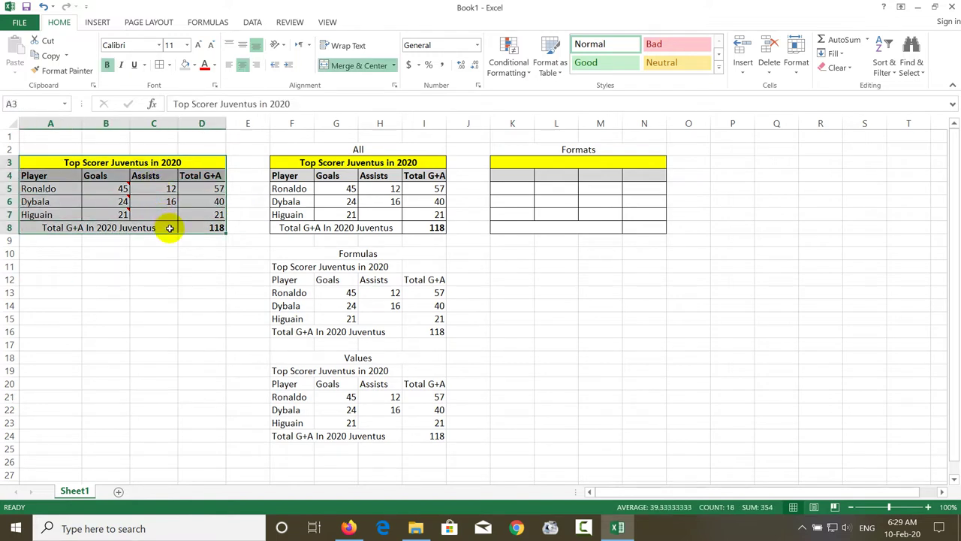
Step: Paste only the scorer table's comments into K11 with Paste Special Comments
click(47, 55)
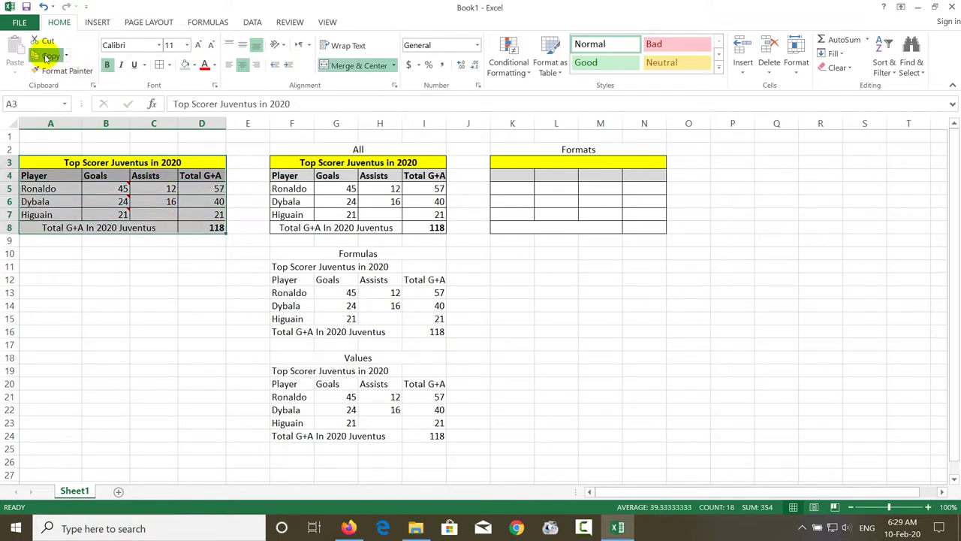
click(497, 267)
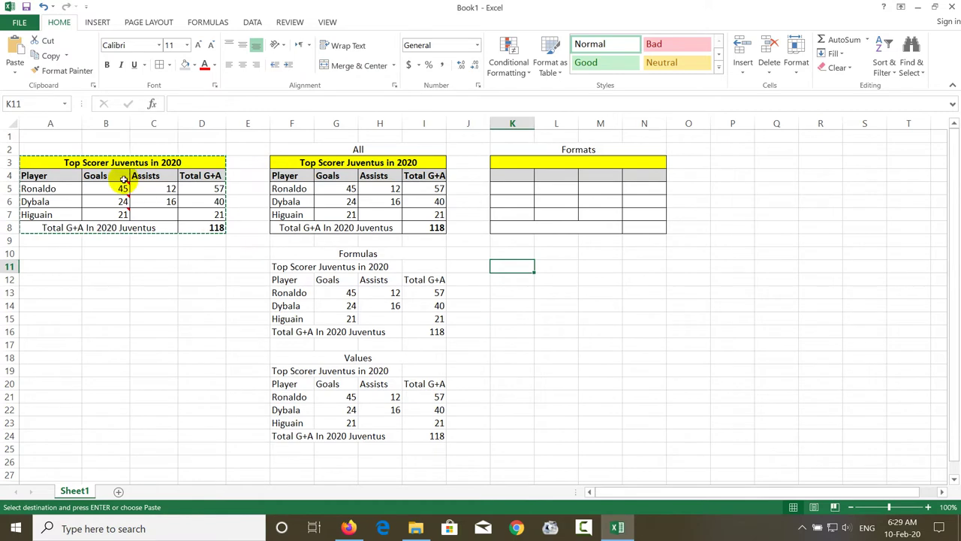
click(13, 77)
click(56, 208)
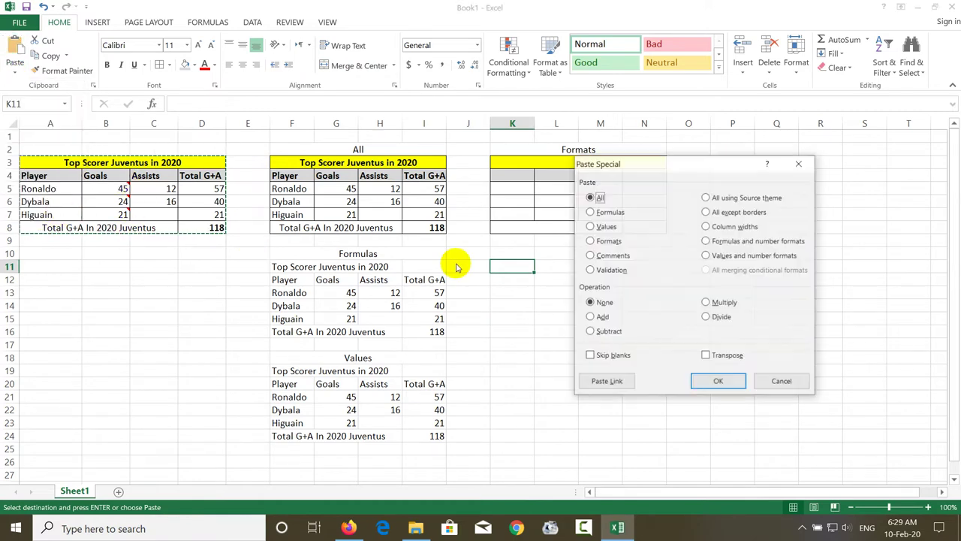
click(608, 259)
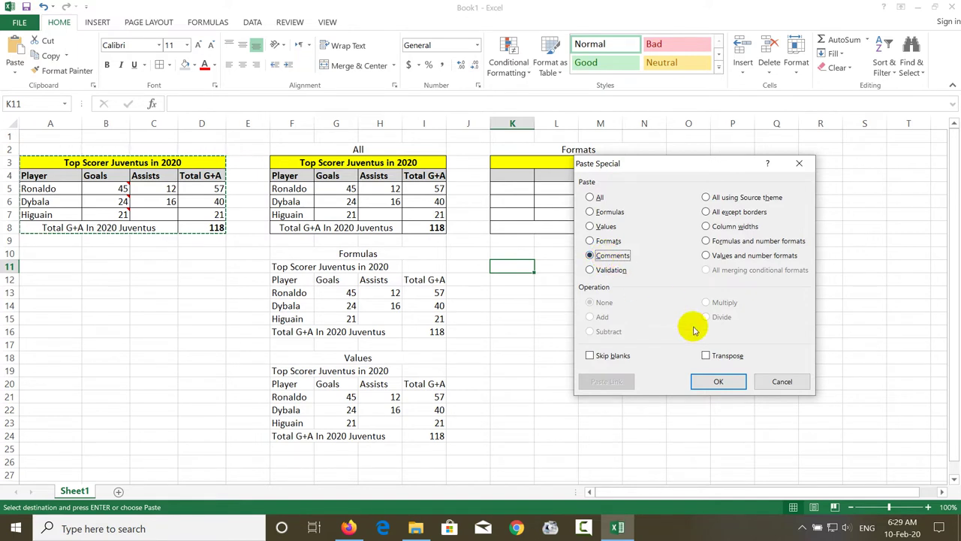
click(717, 381)
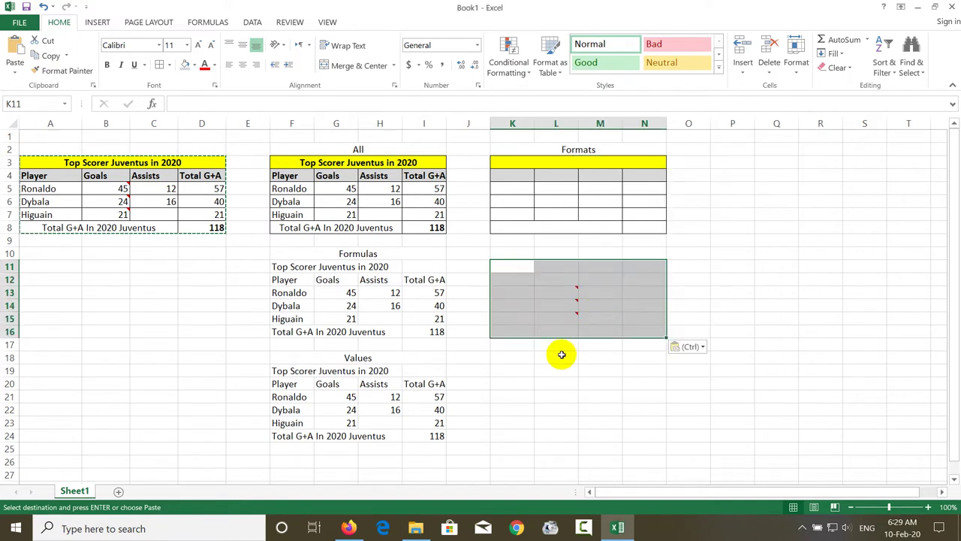
Step: Merge K10:N10 and label the block 'Comments'
click(563, 354)
mouse_move(560, 295)
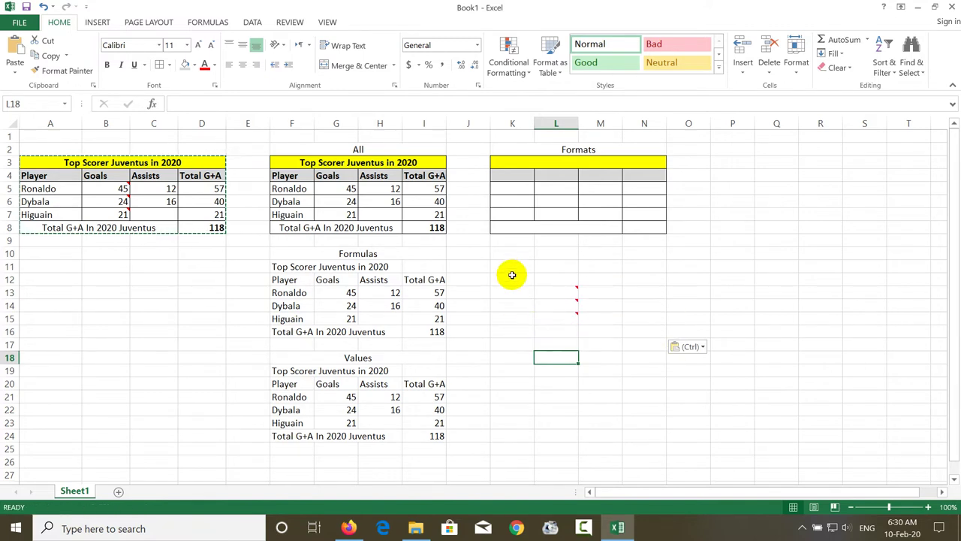
drag(517, 255, 644, 253)
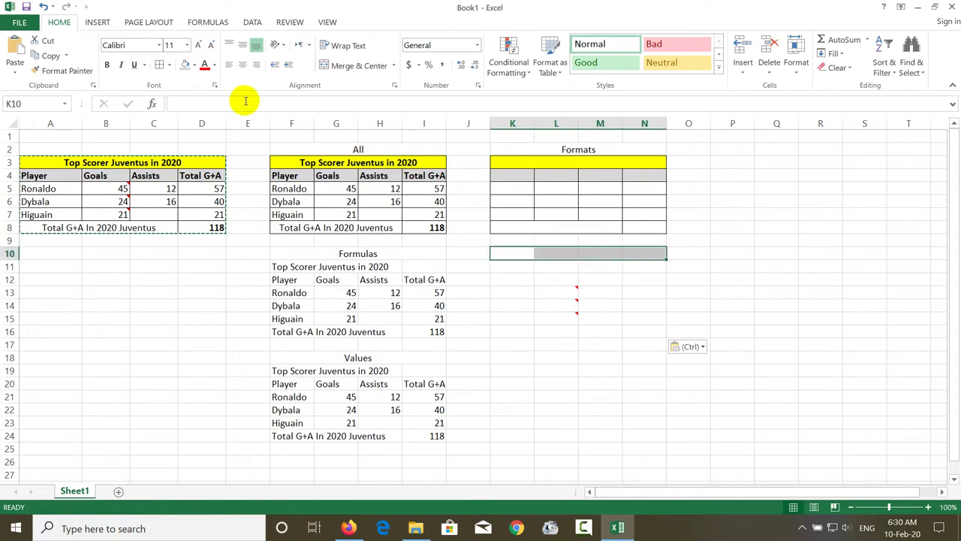
click(337, 73)
text(c)
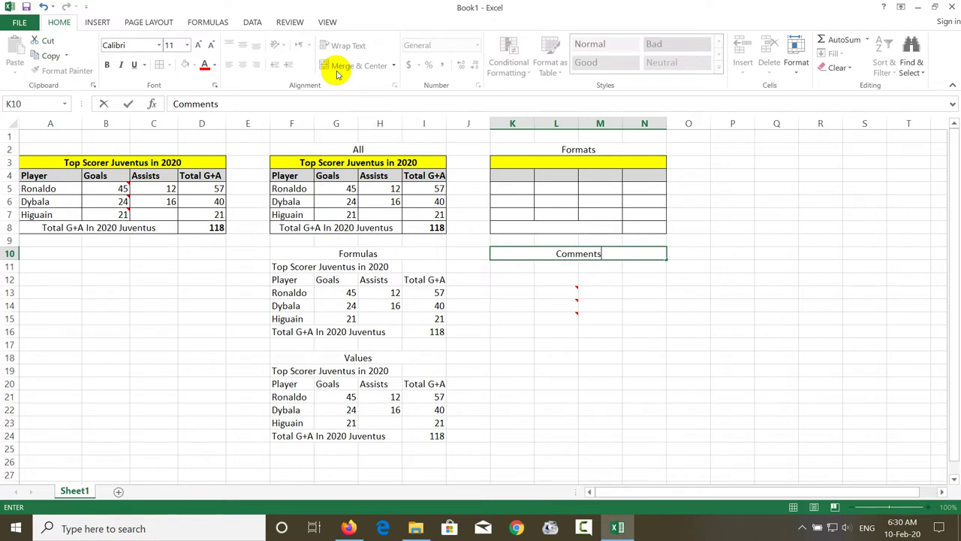
key(Return)
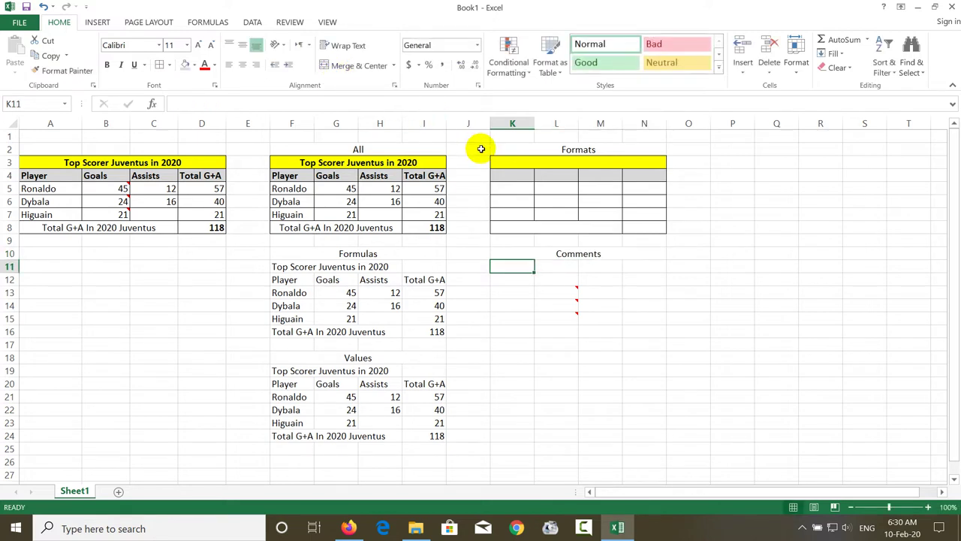
drag(208, 159, 204, 223)
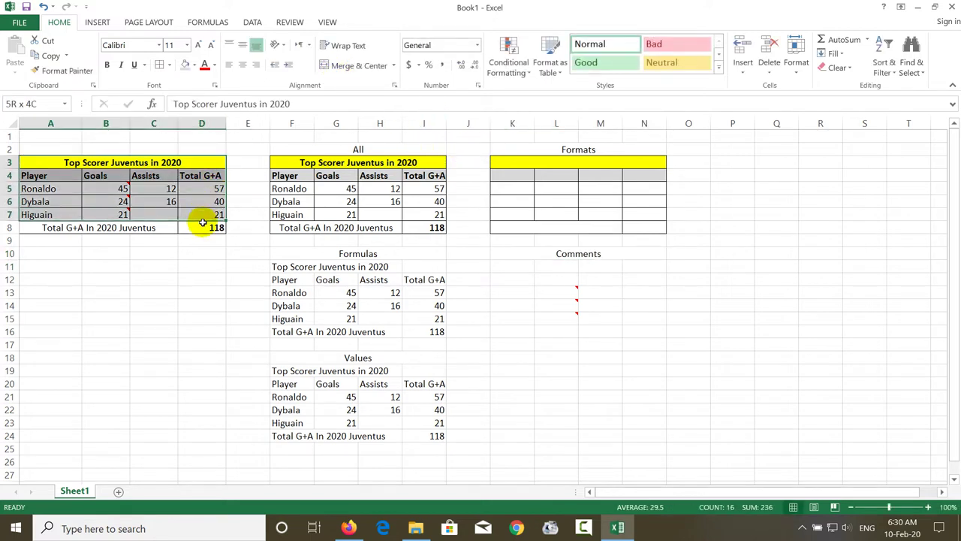
click(49, 56)
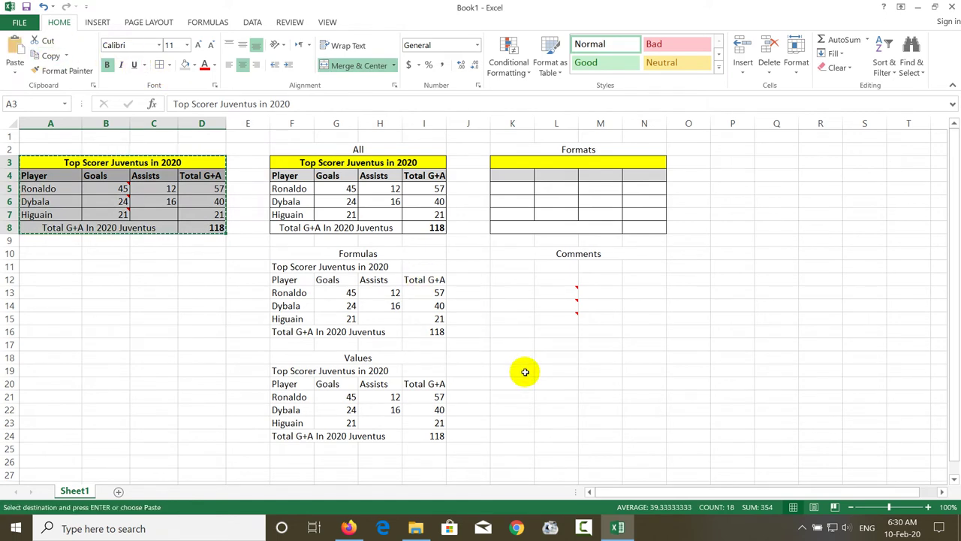
click(518, 371)
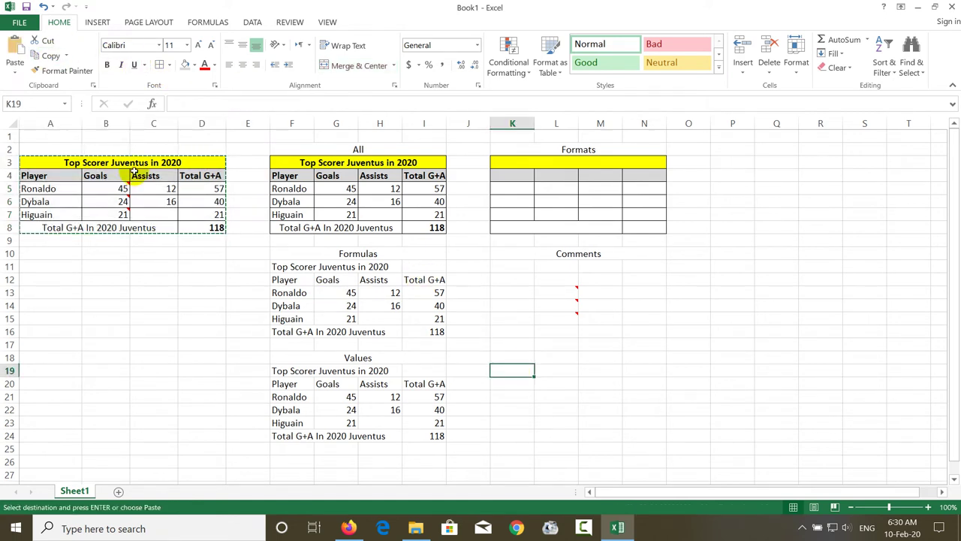
click(15, 70)
click(42, 212)
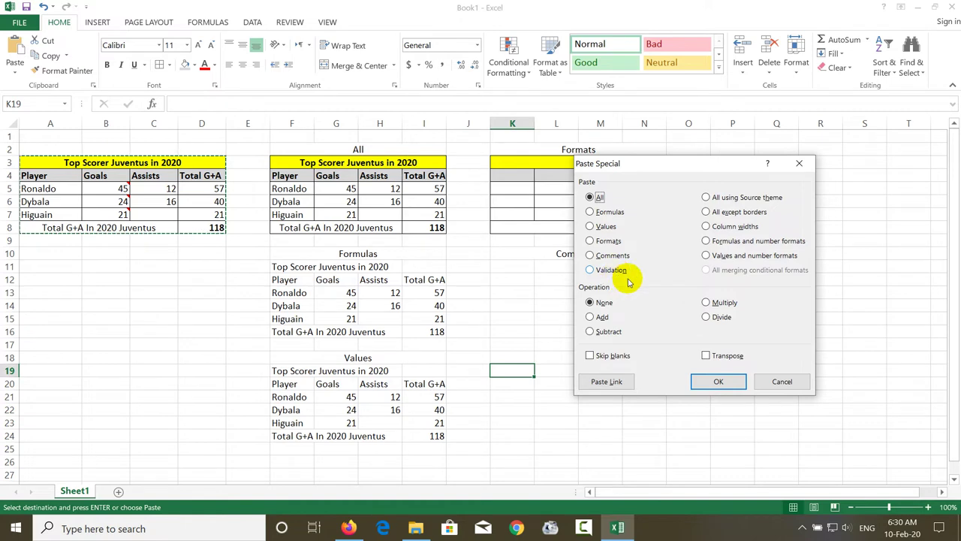
click(779, 383)
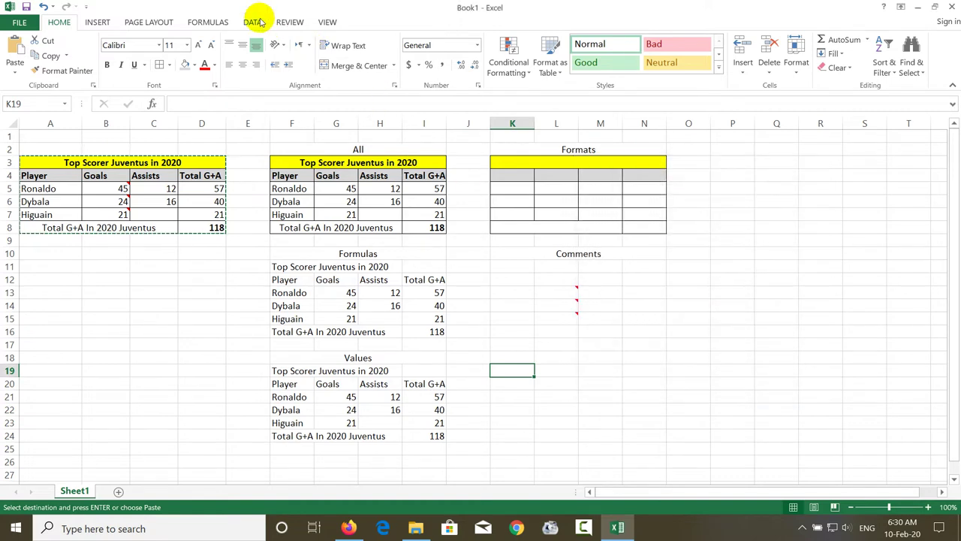
click(253, 23)
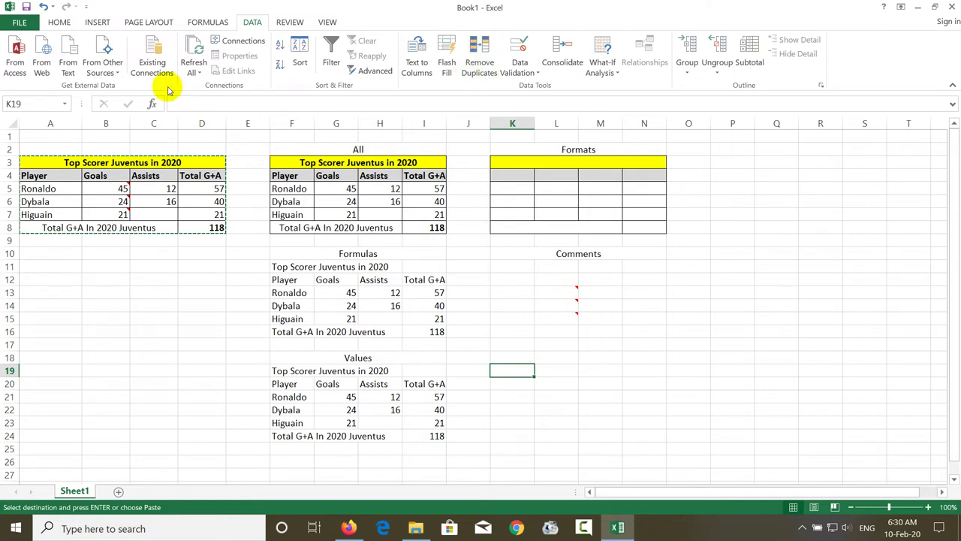
click(60, 23)
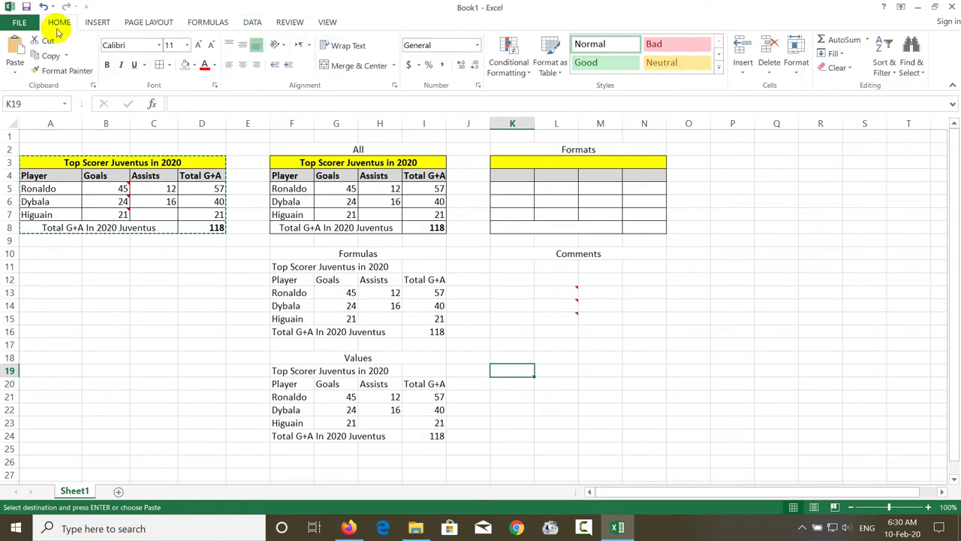
click(20, 73)
click(42, 212)
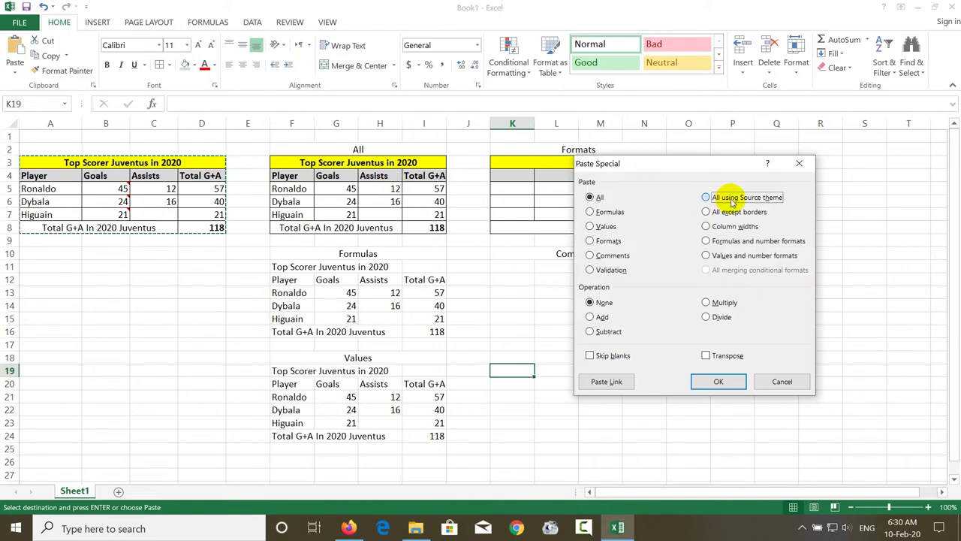
click(732, 201)
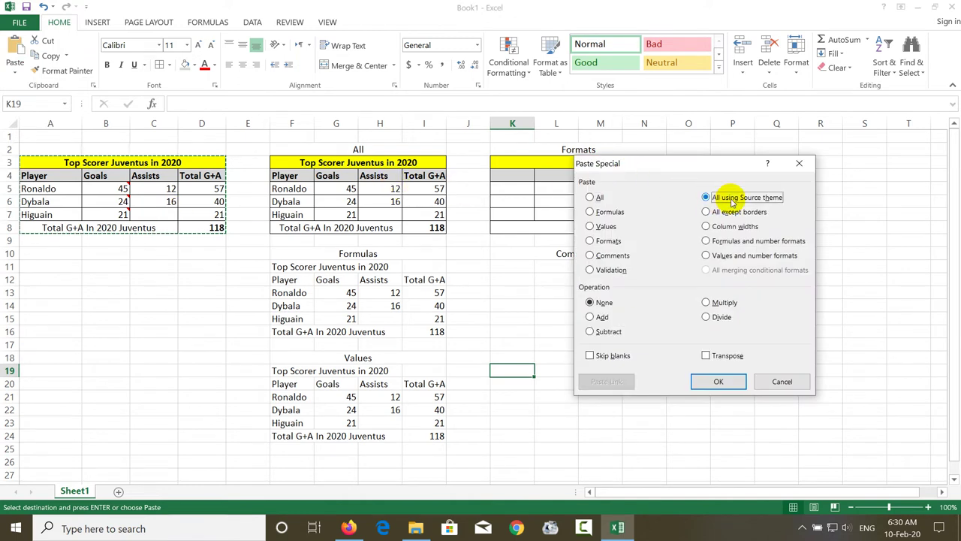
click(798, 164)
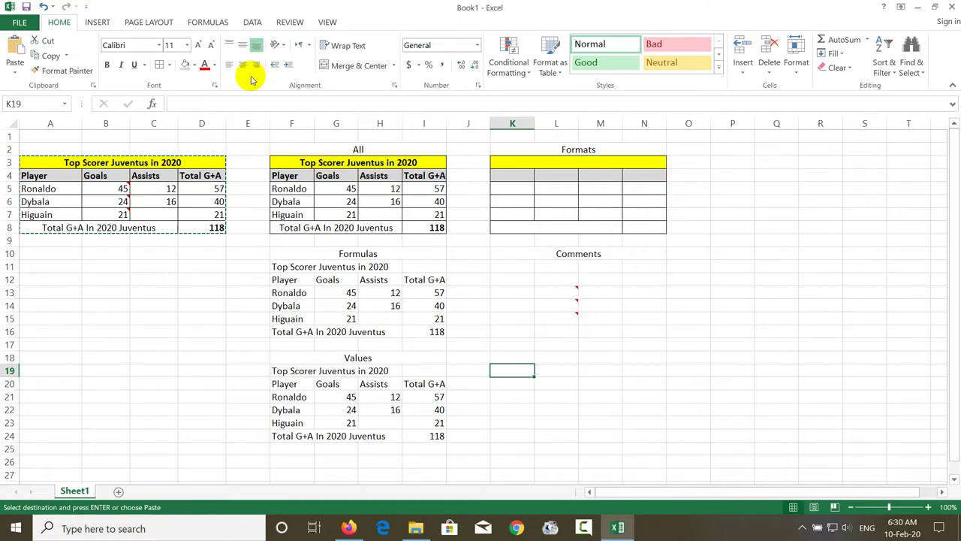
click(157, 24)
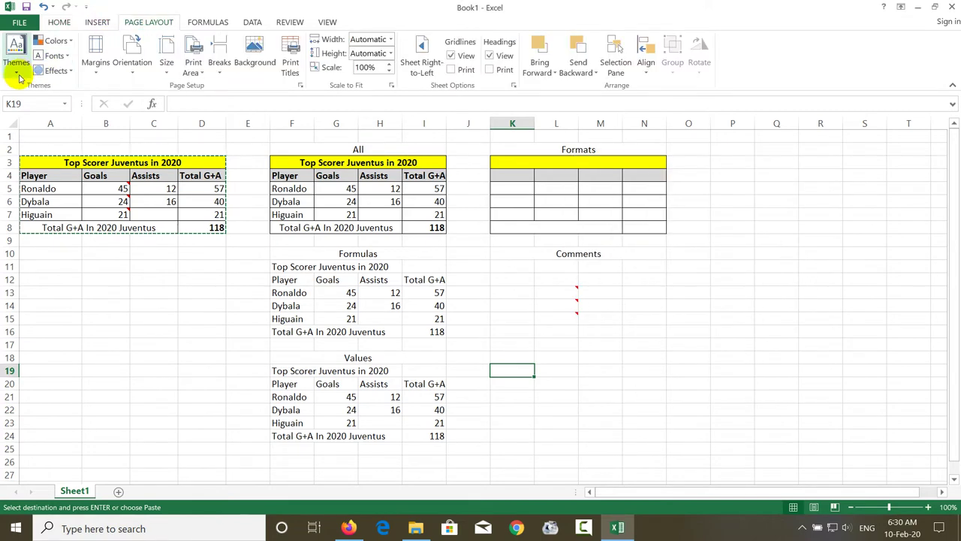
click(54, 23)
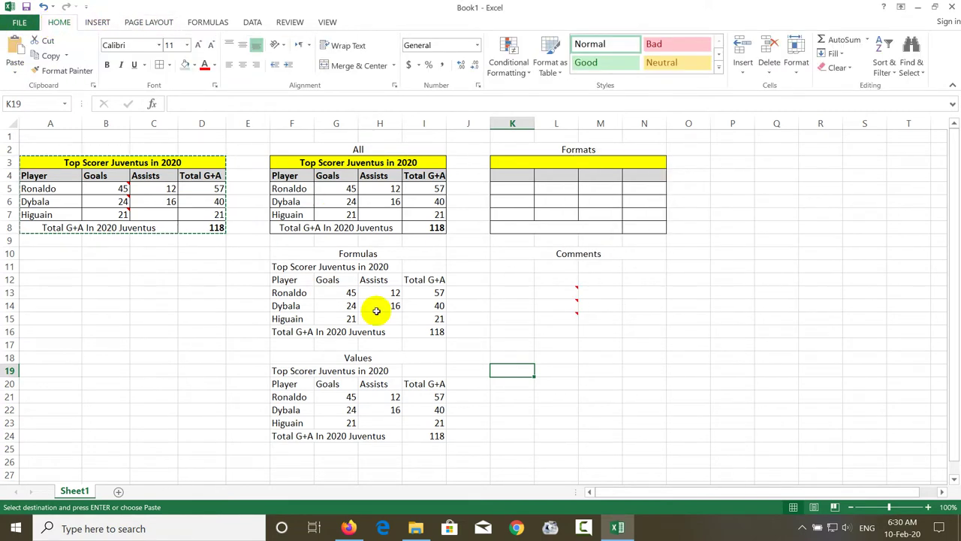
Step: Paste the scorer table into K19 using Paste Special All except borders
click(15, 69)
click(45, 213)
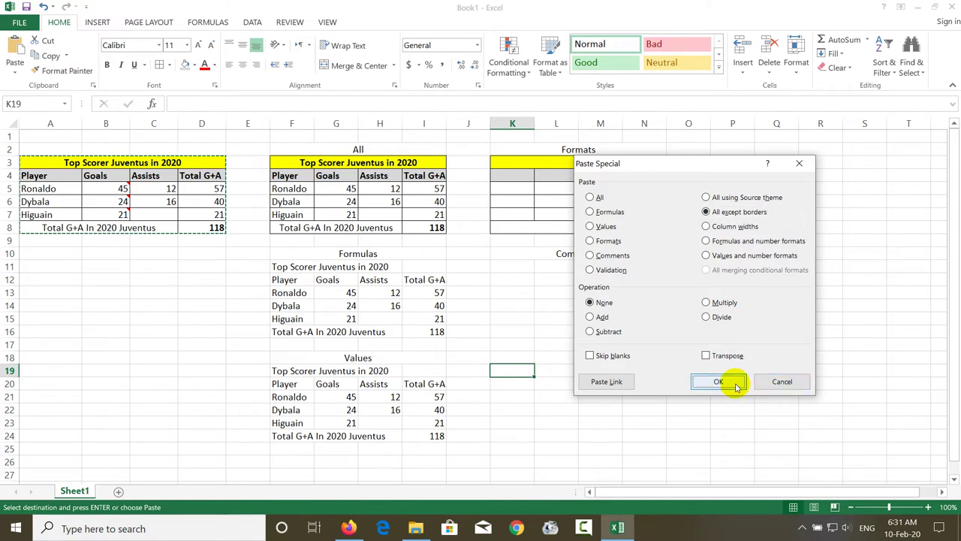
click(718, 381)
click(701, 408)
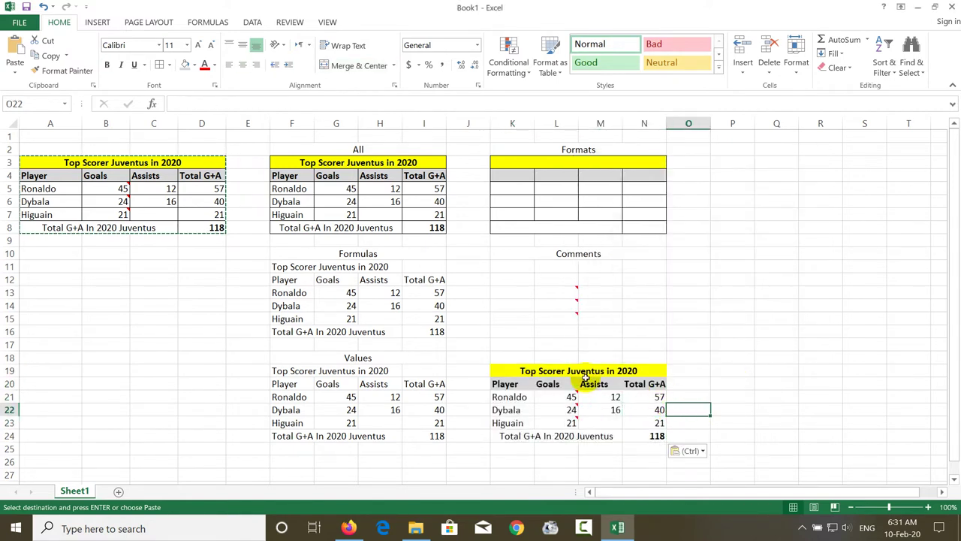
Step: Merge K18:N18 and label it 'All Except Borders'
click(586, 381)
drag(518, 358, 639, 358)
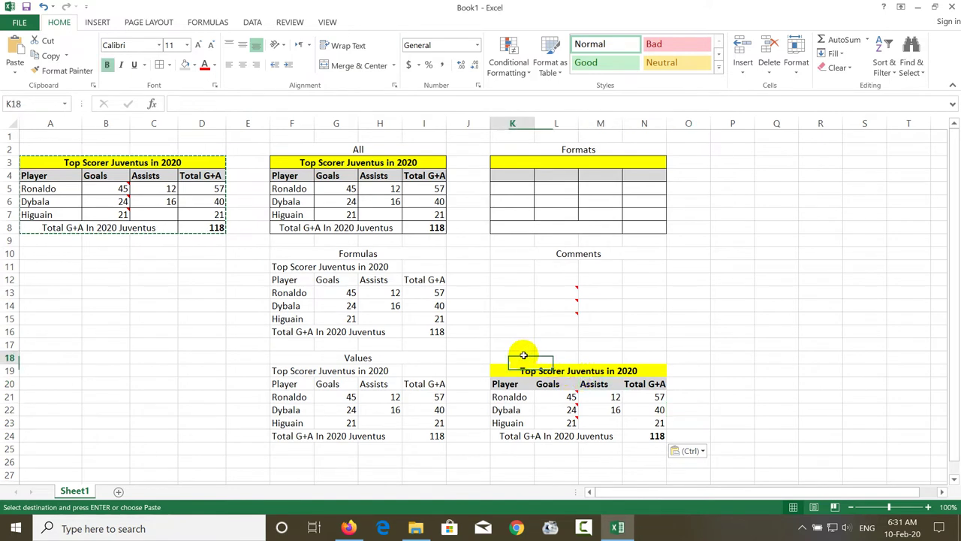
click(361, 66)
text(All Except Borders)
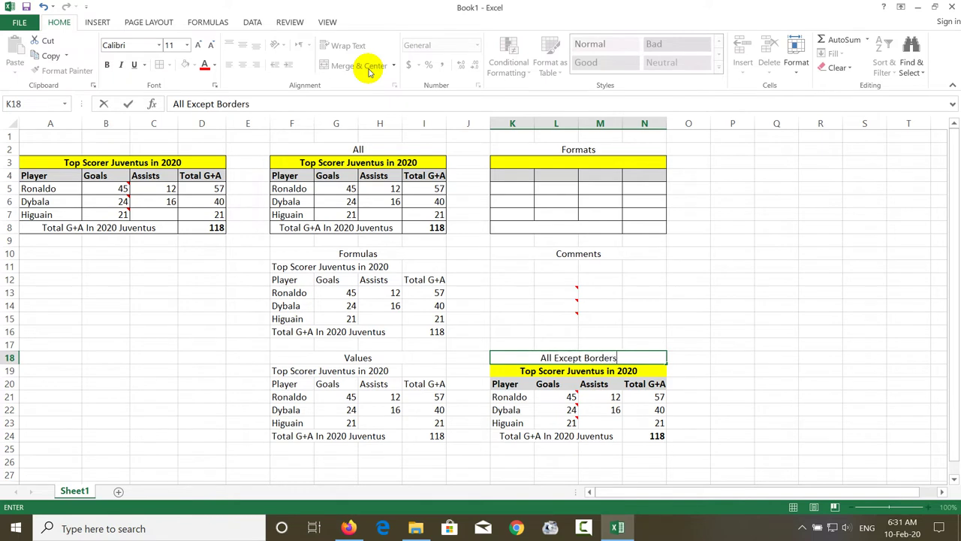
key(Return)
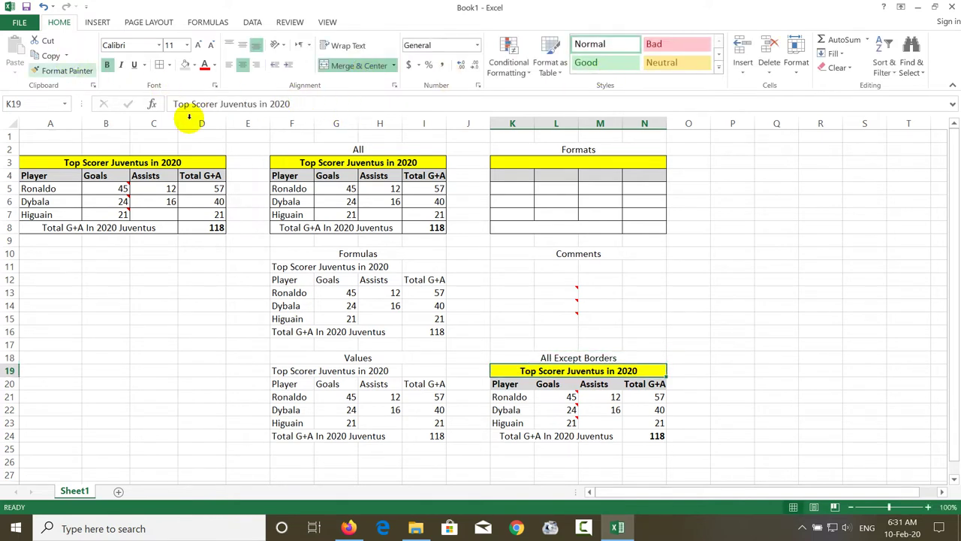
Step: Copy the scorer table A3:D8 and try Paste Special Column widths at P3, cancelling without pasting
drag(175, 162, 180, 227)
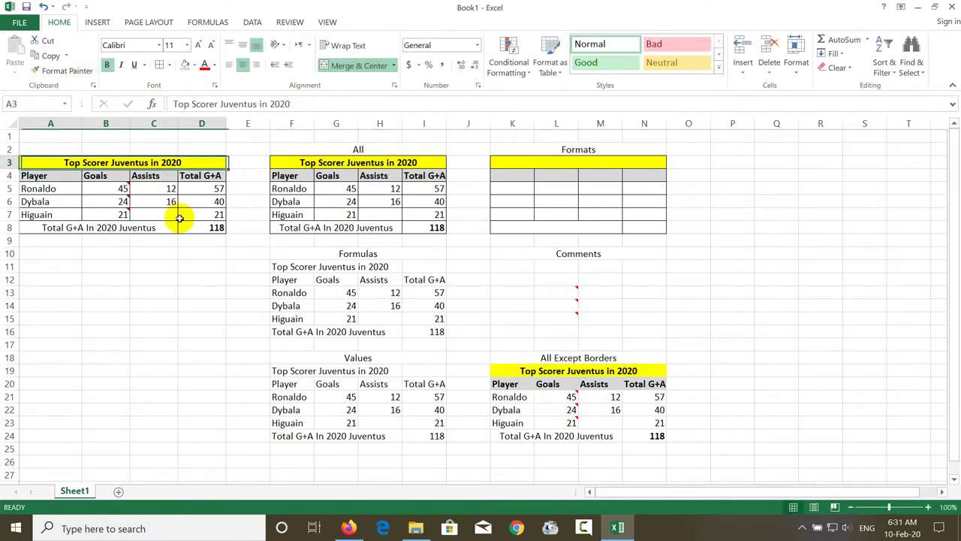
click(45, 56)
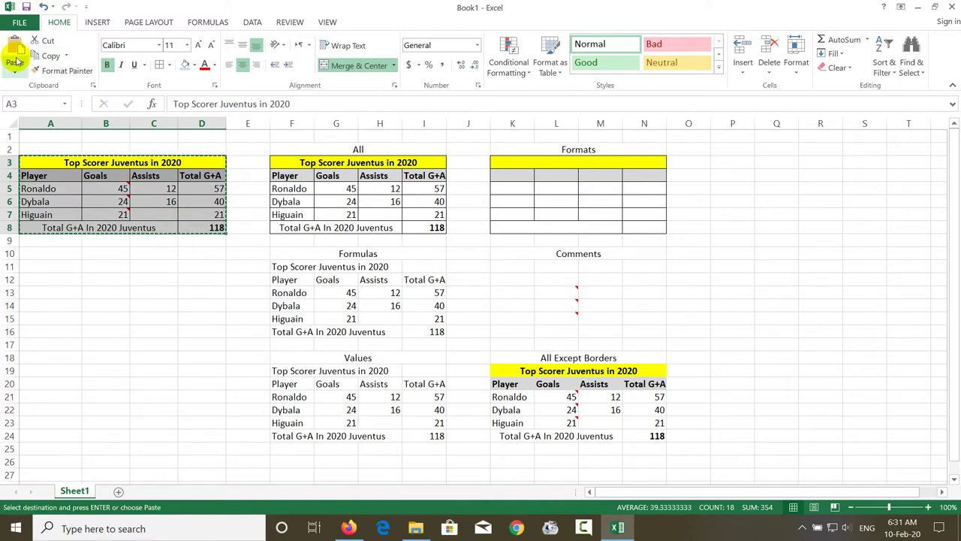
click(721, 162)
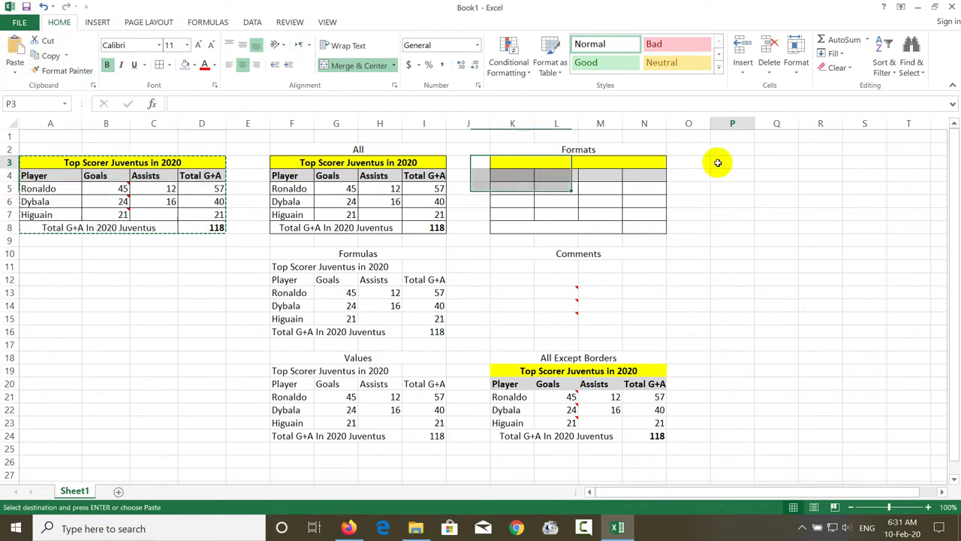
click(15, 69)
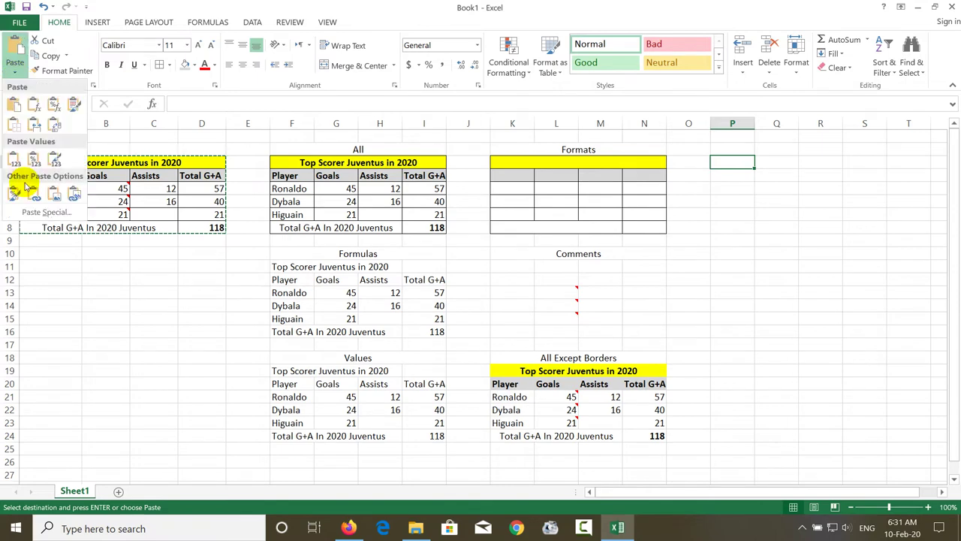
click(45, 213)
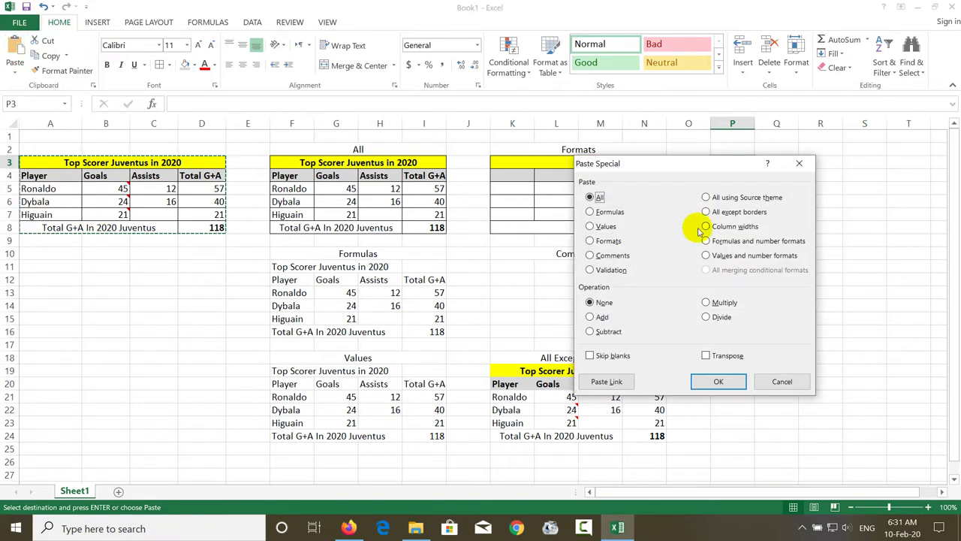
click(729, 229)
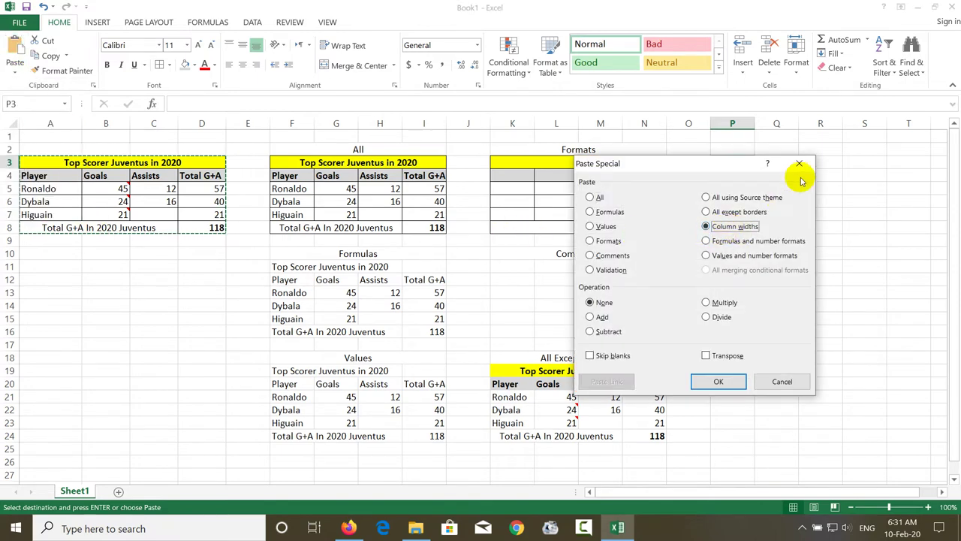
click(800, 170)
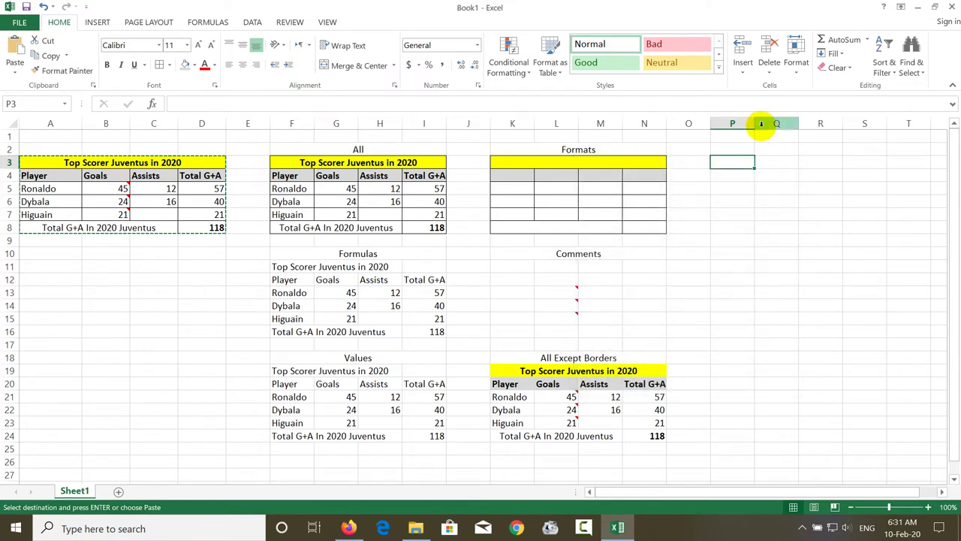
Step: Widen column P, then drag columns P through S very narrow
drag(753, 123, 814, 120)
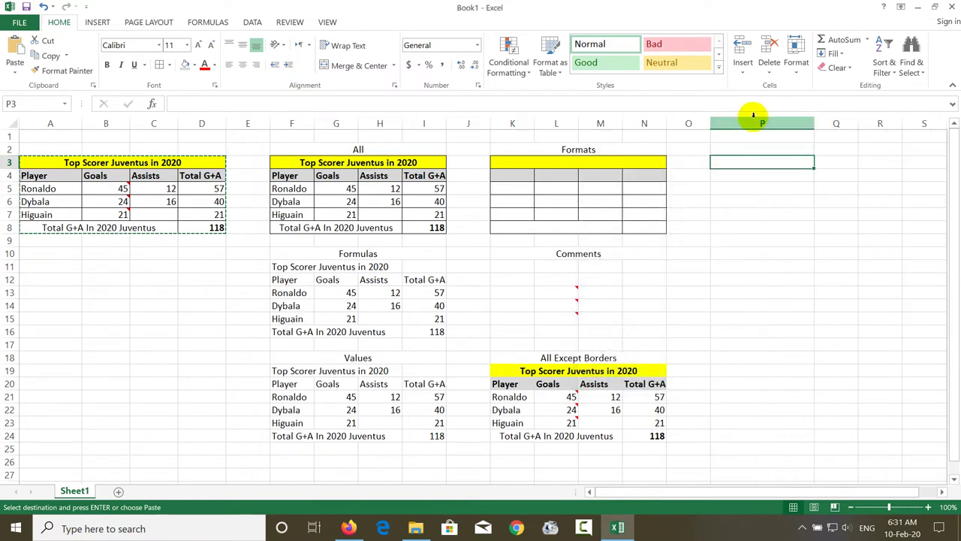
drag(752, 124, 912, 124)
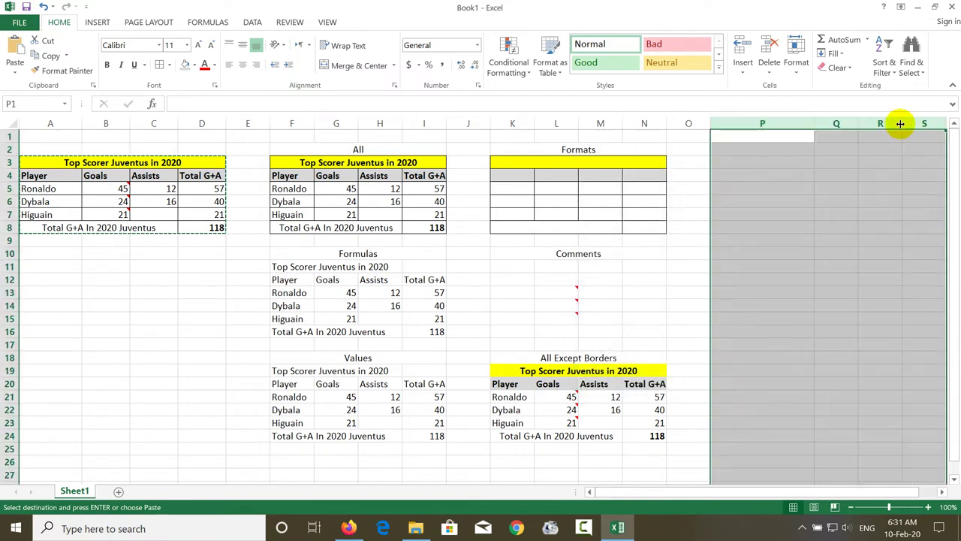
drag(835, 129, 720, 122)
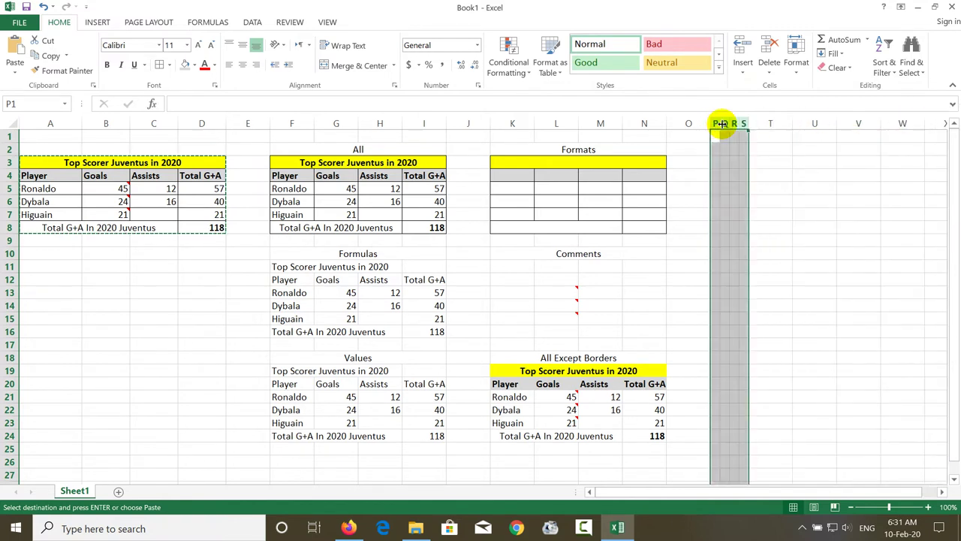
Step: Apply the scorer table's column widths to columns P through S via Paste Special Column widths
click(722, 163)
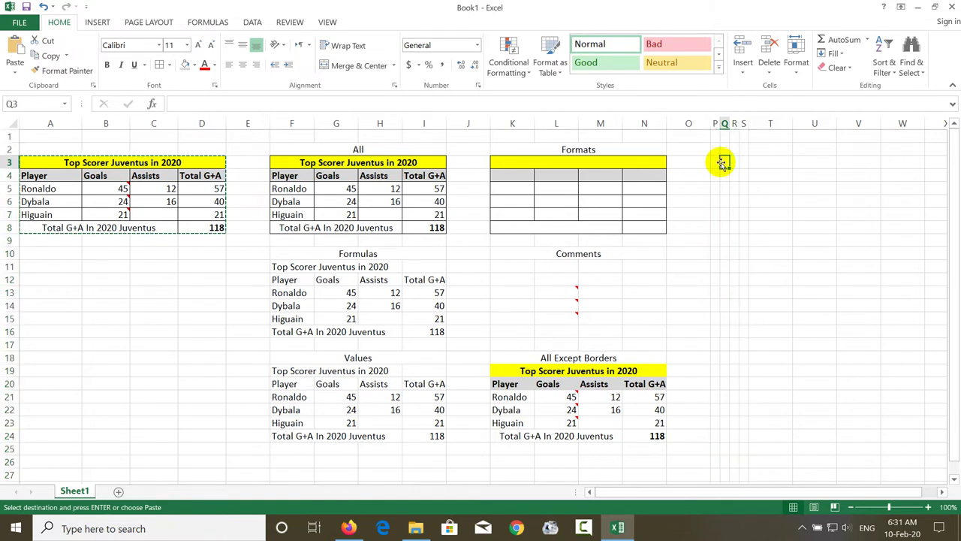
click(15, 67)
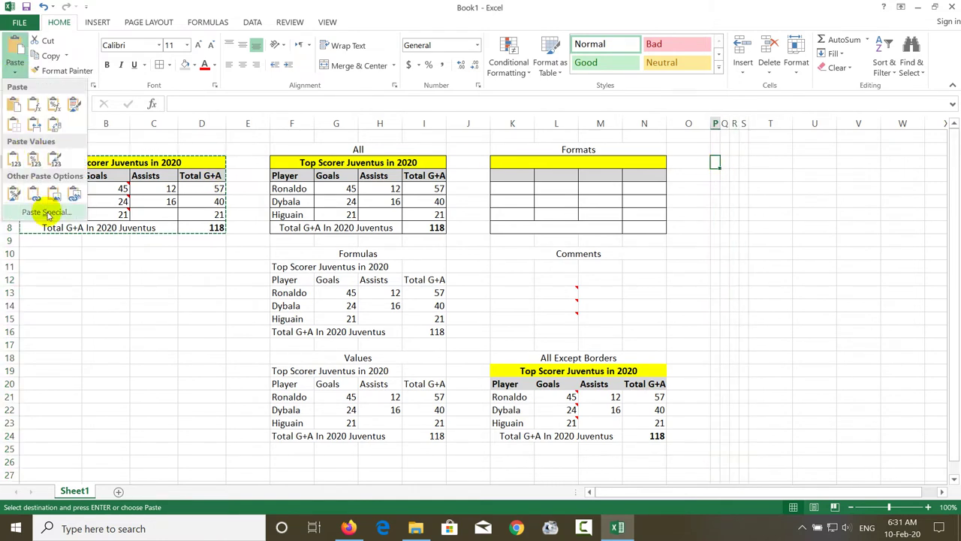
click(47, 214)
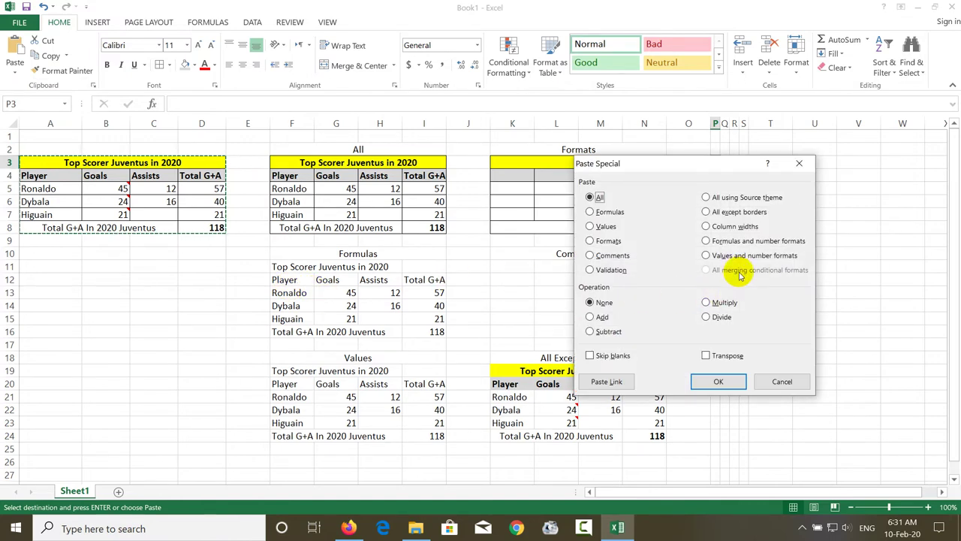
click(725, 227)
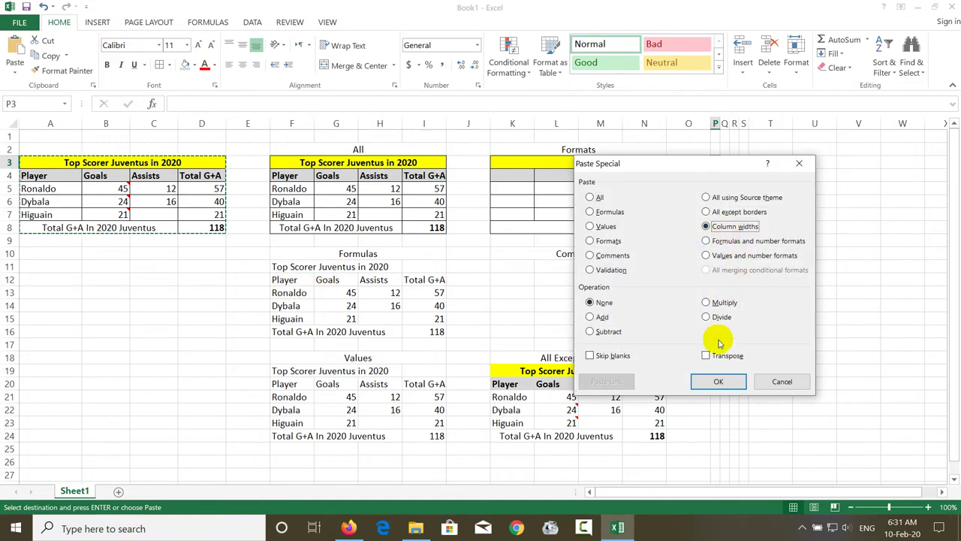
click(719, 381)
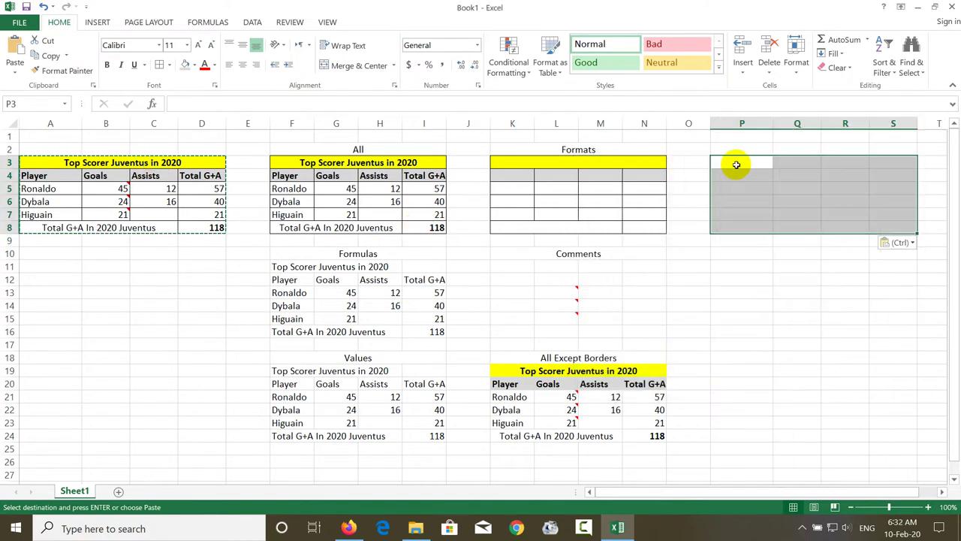
drag(736, 164, 875, 164)
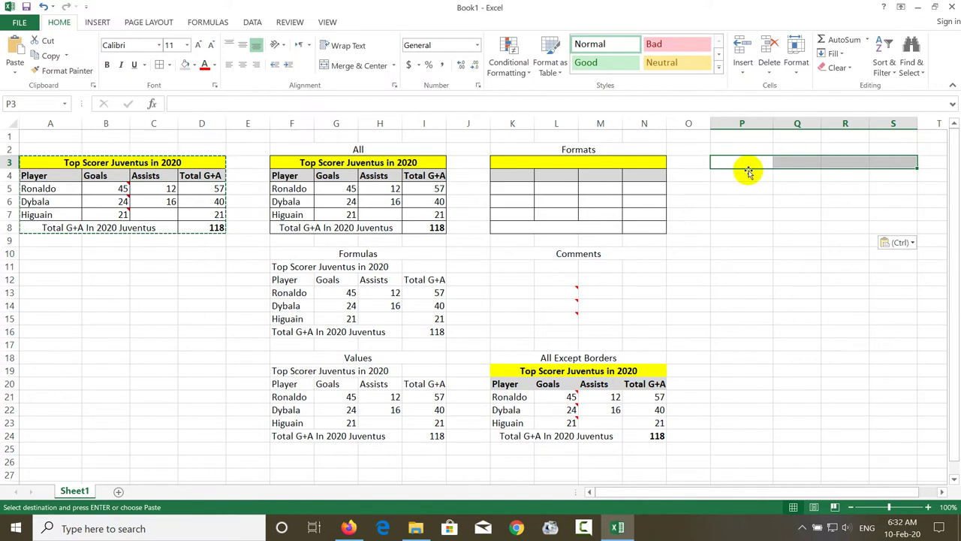
click(747, 176)
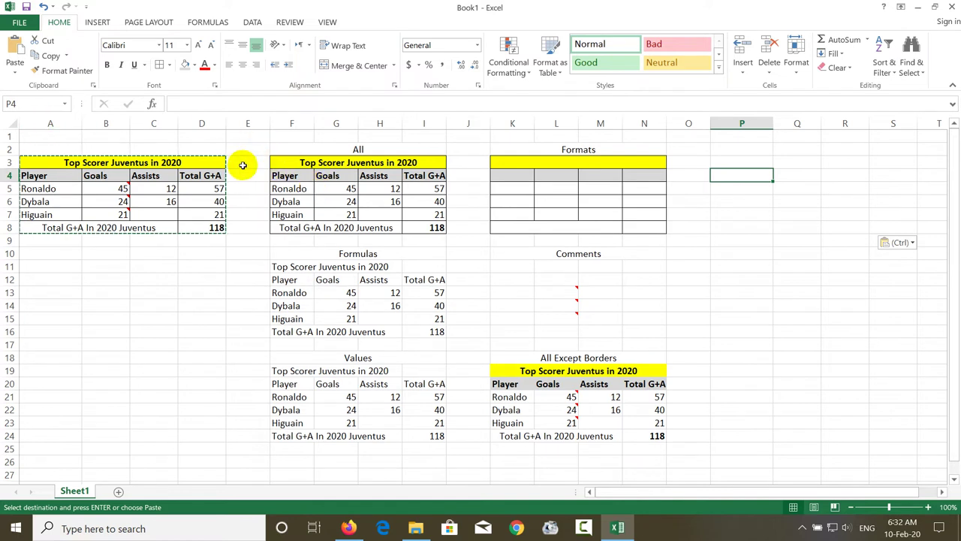
Step: Select Formulas and number formats in Paste Special for P3, then cancel without pasting
click(725, 163)
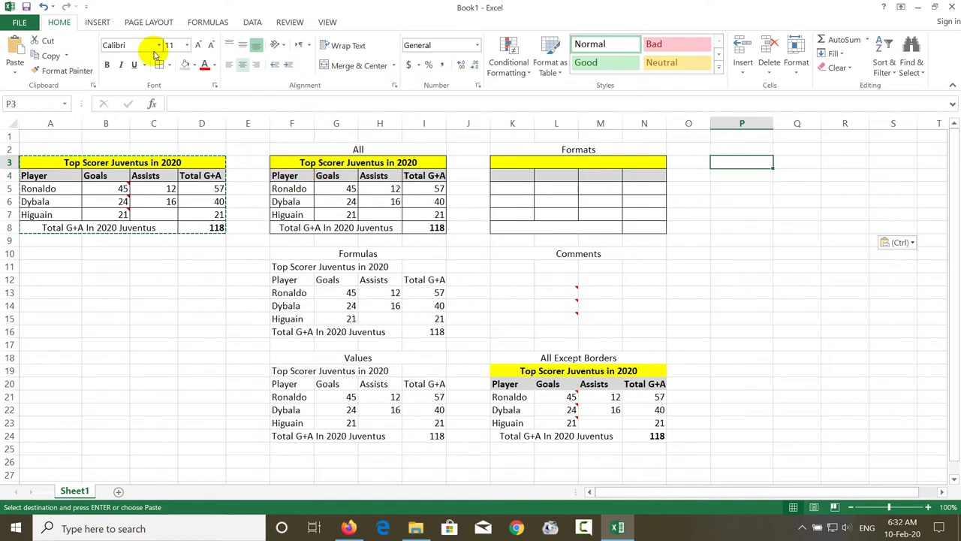
click(12, 73)
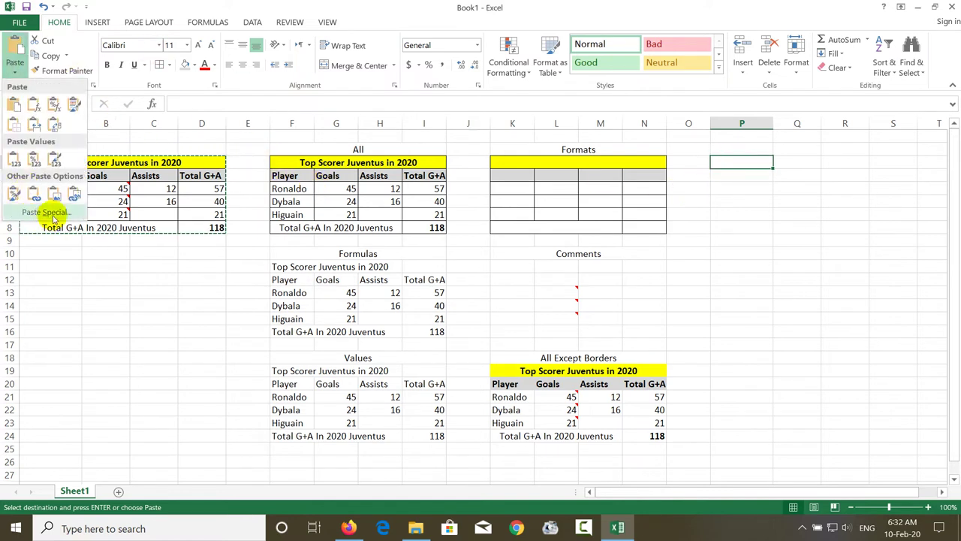
click(37, 209)
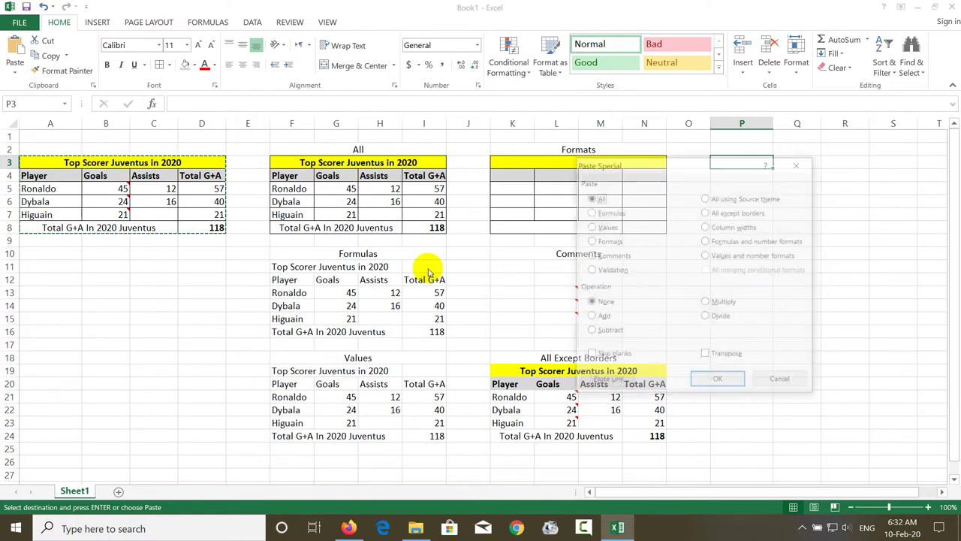
click(741, 248)
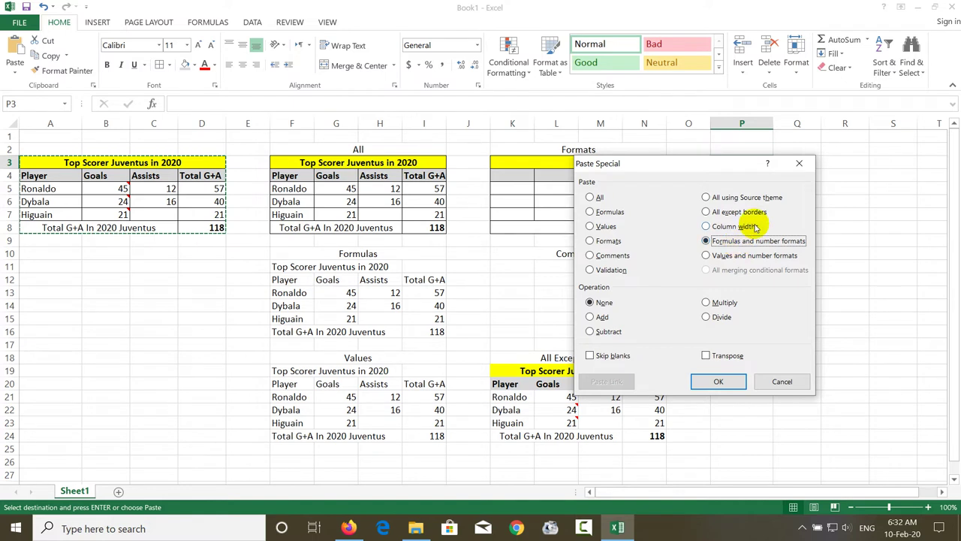
click(799, 162)
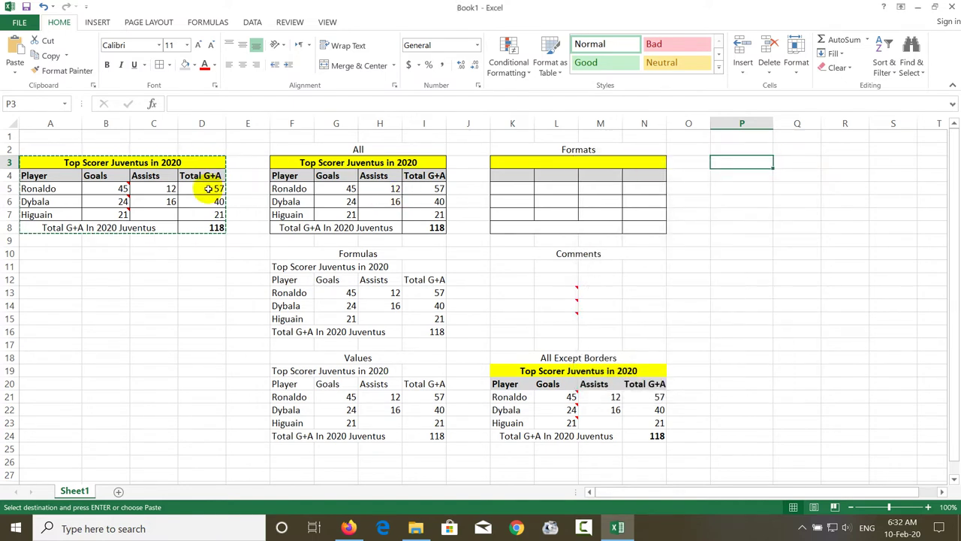
Step: Format D5:D7 as Number with one decimal place, showing 57.0, 40.0 and 21.0
drag(205, 189, 199, 212)
right_click(200, 212)
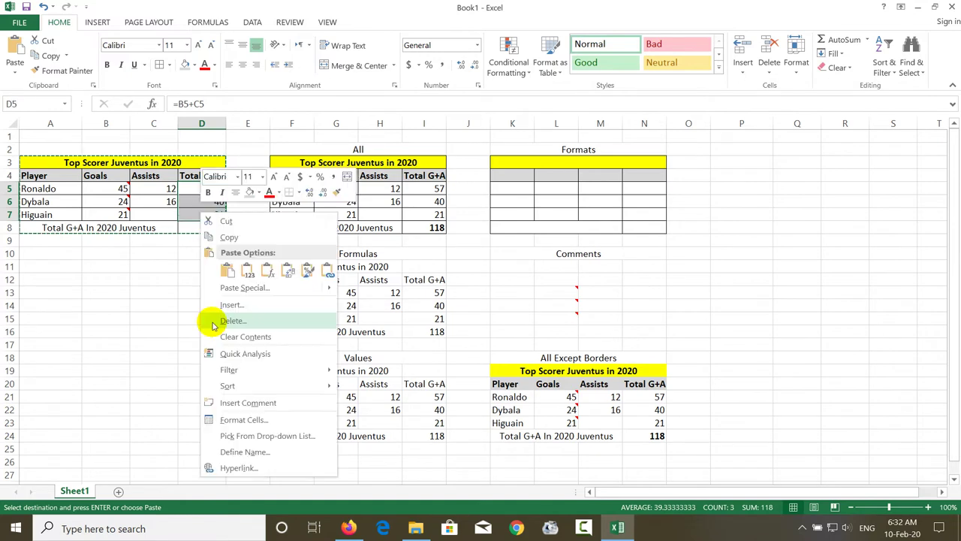
key(Escape)
key(Escape)
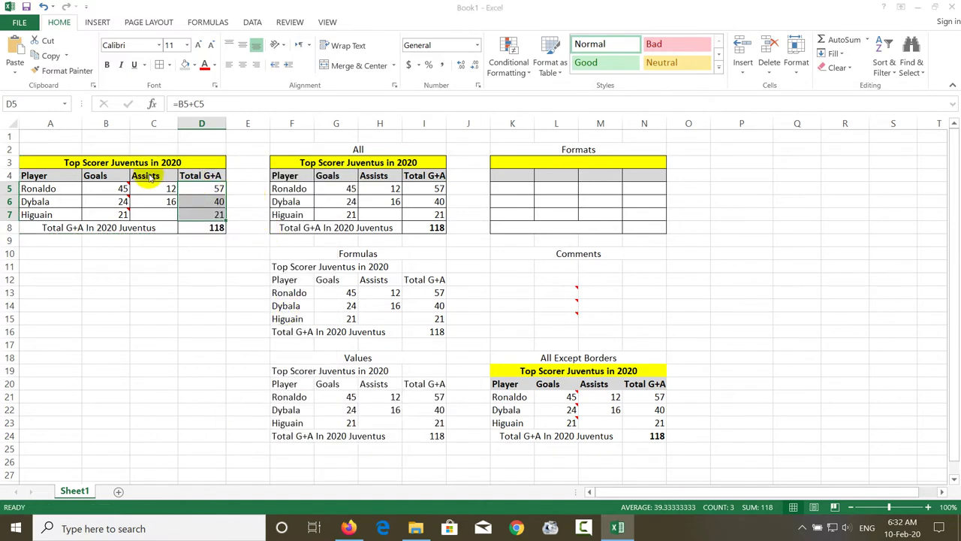
key(ctrl+1)
click(102, 250)
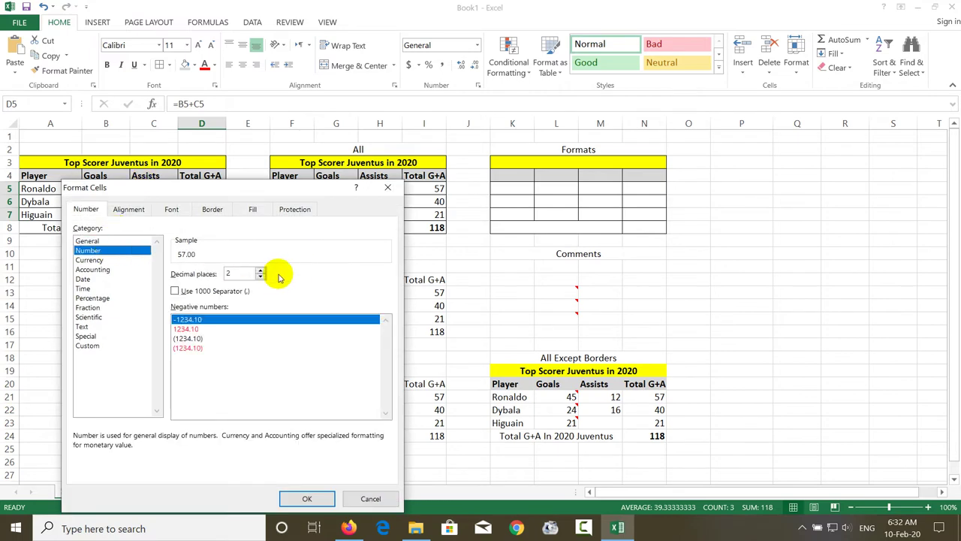
click(259, 277)
click(308, 498)
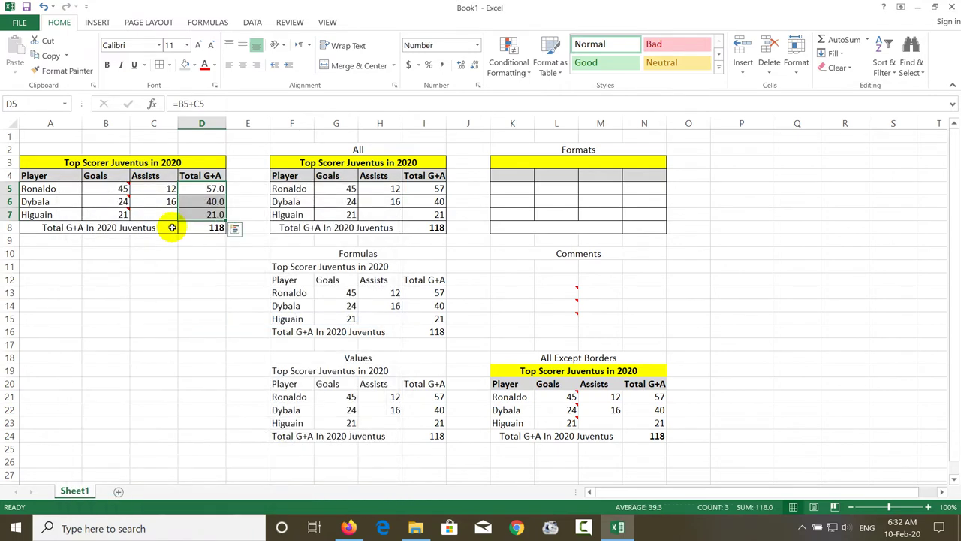
drag(45, 163, 169, 232)
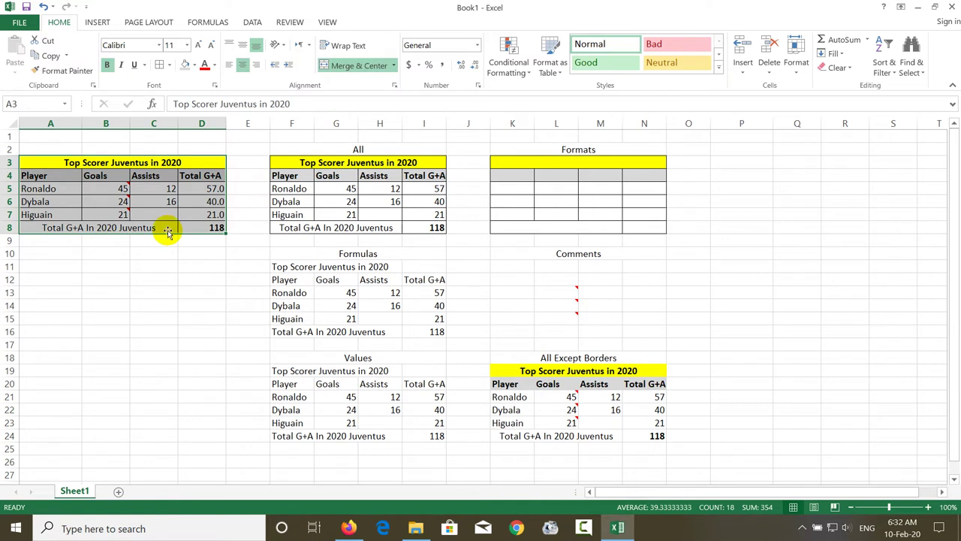
Step: Paste the scorer table at P3 with only formulas and number formats
click(45, 57)
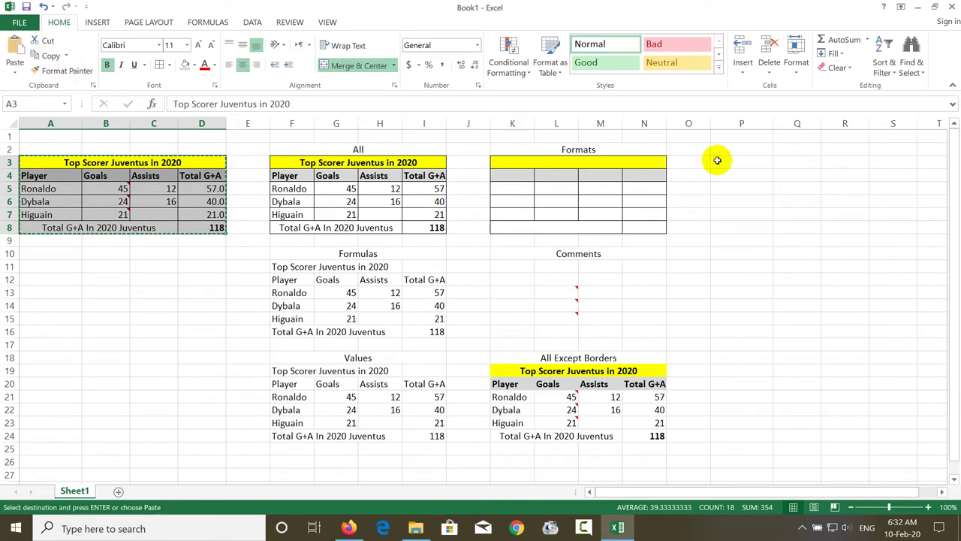
click(719, 160)
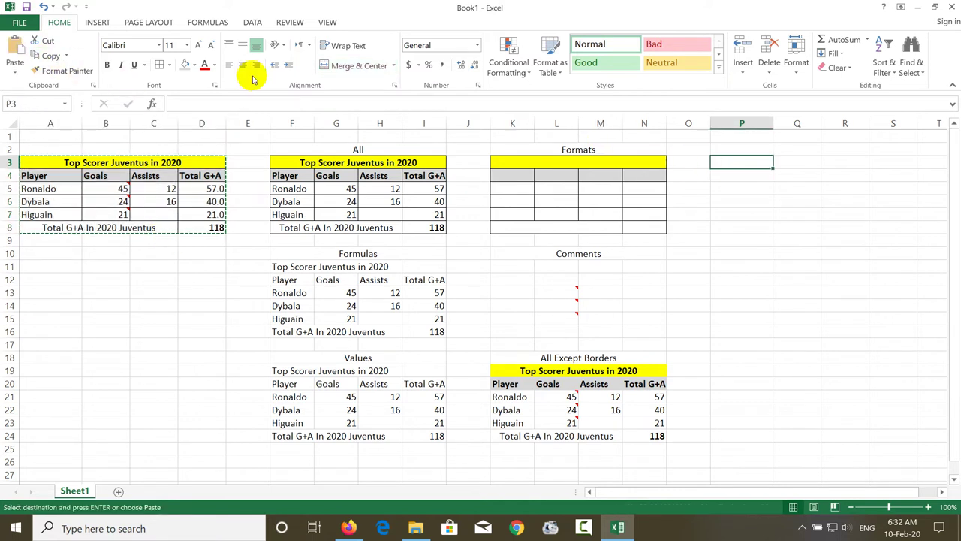
click(15, 67)
click(45, 212)
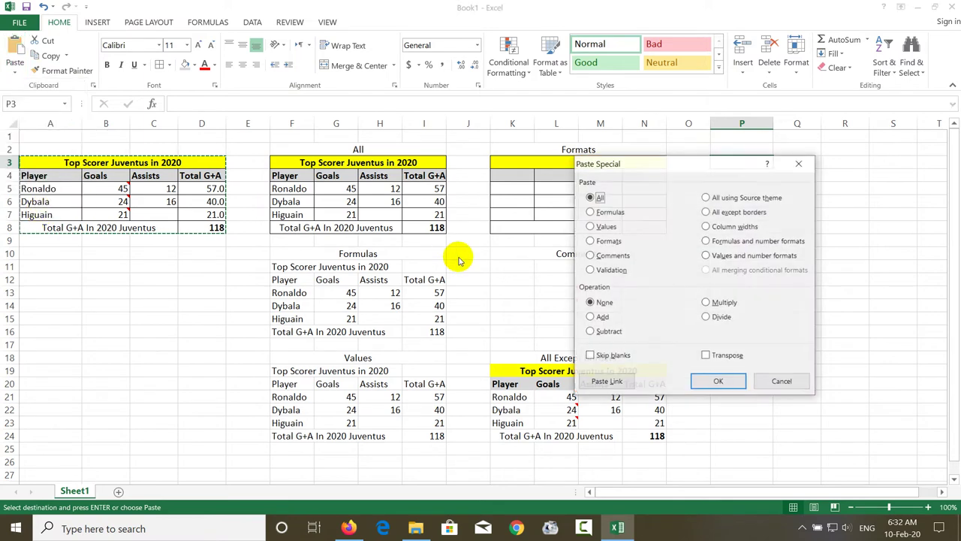
click(721, 381)
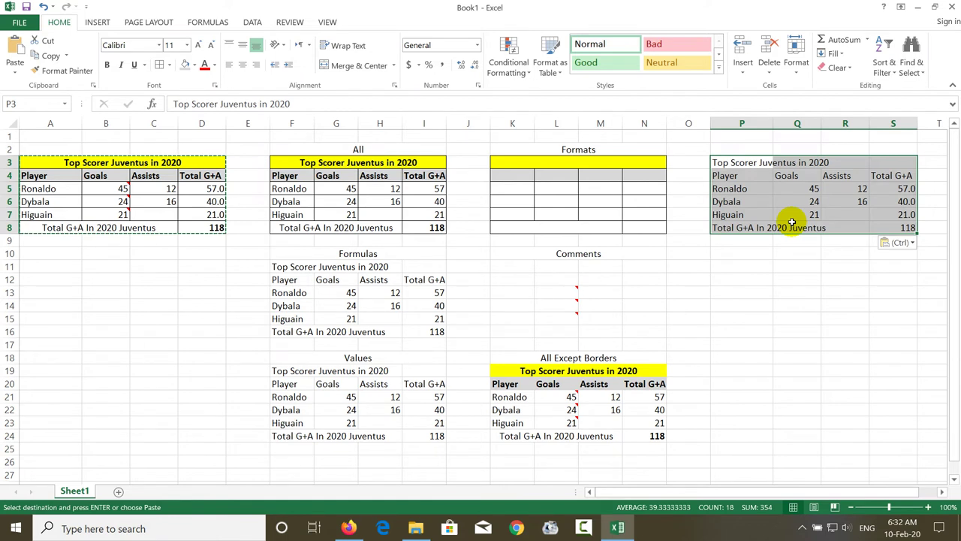
Step: Check the pasted total formulas in S5 through S8, such as =Q5+R5
click(898, 226)
click(897, 215)
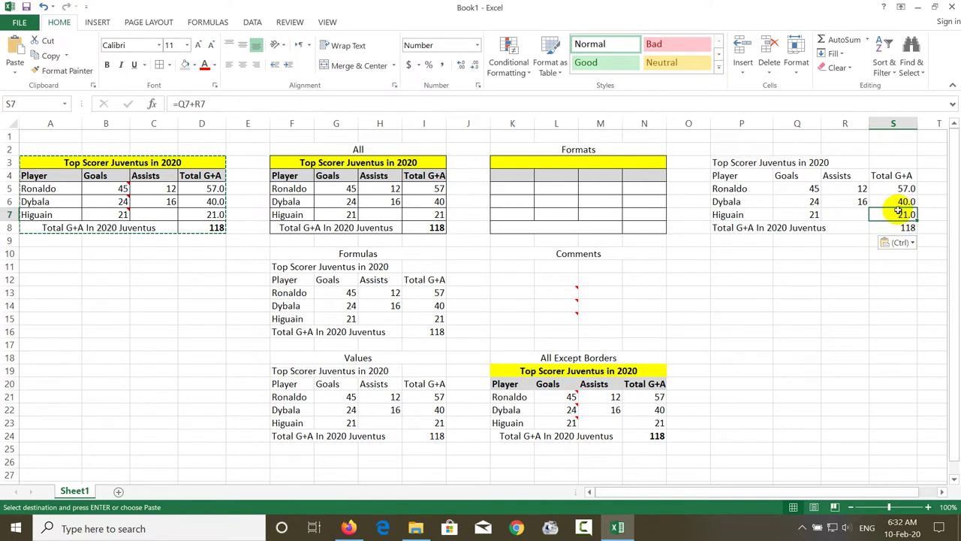
click(894, 201)
click(892, 190)
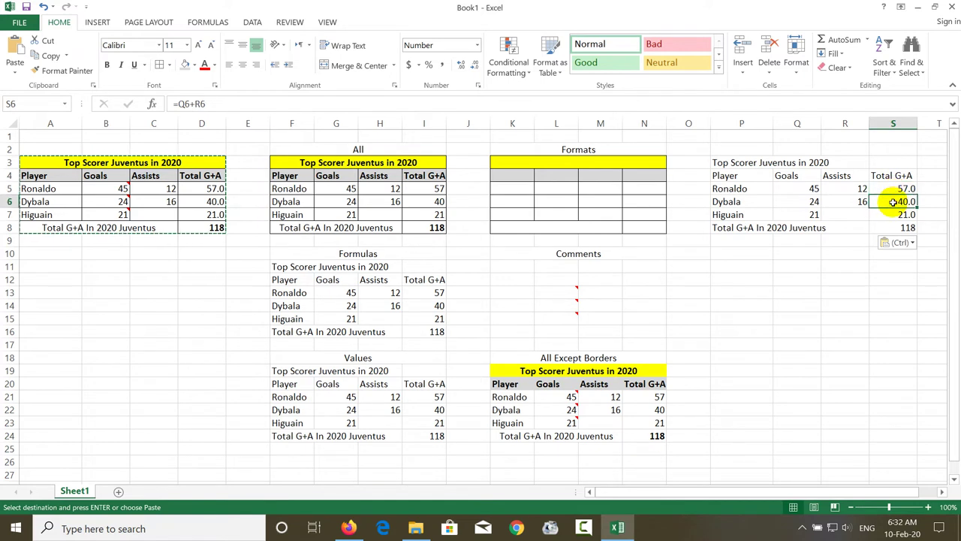
click(893, 215)
click(893, 190)
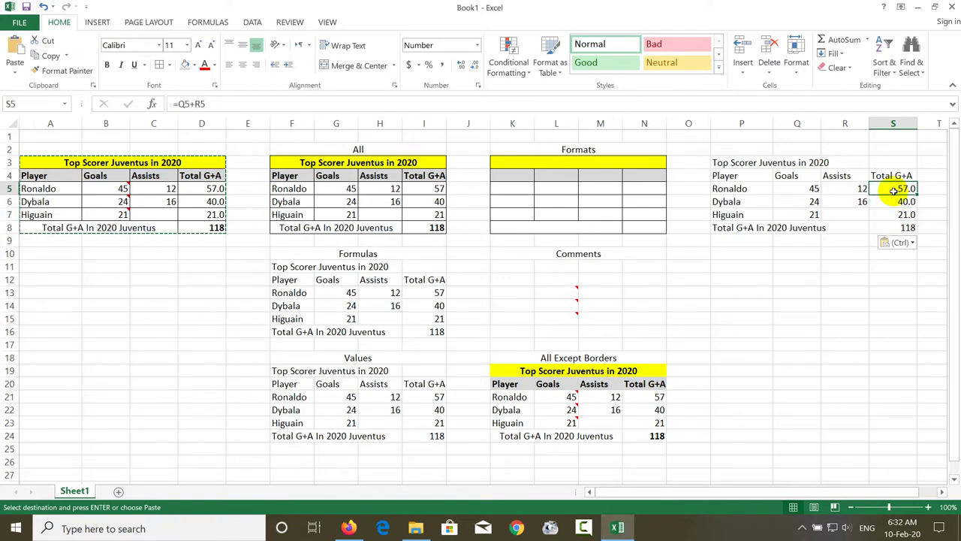
drag(745, 149, 865, 148)
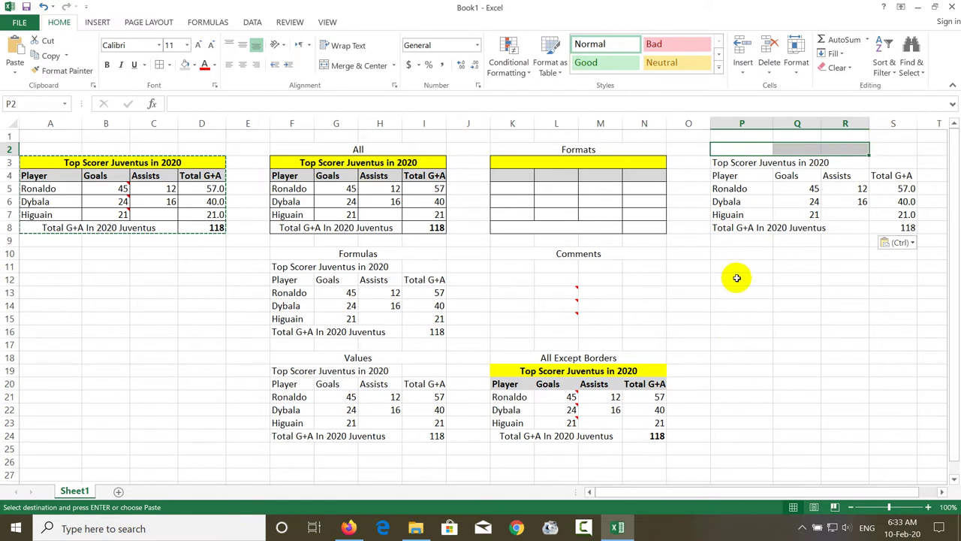
Step: Paste the scorer table at P11 with only values and number formats
click(736, 278)
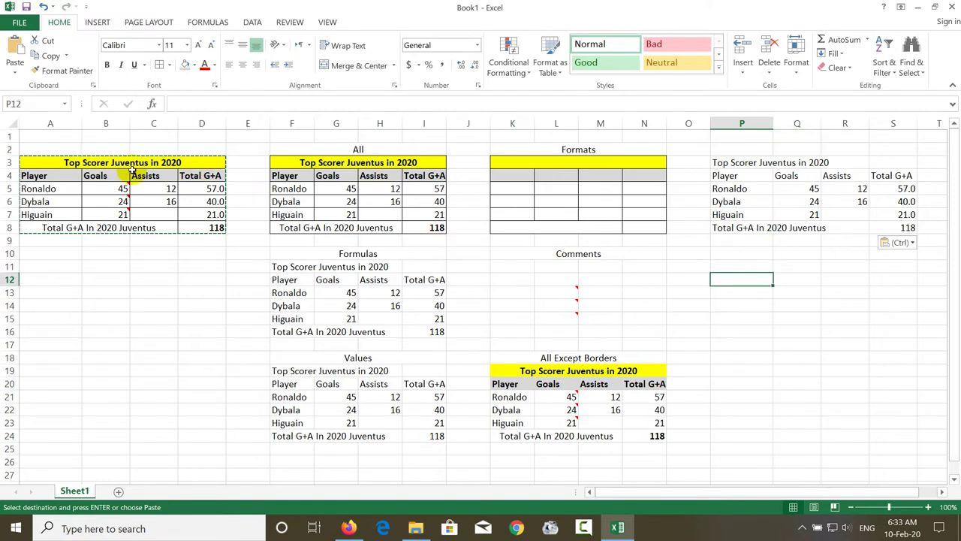
click(716, 267)
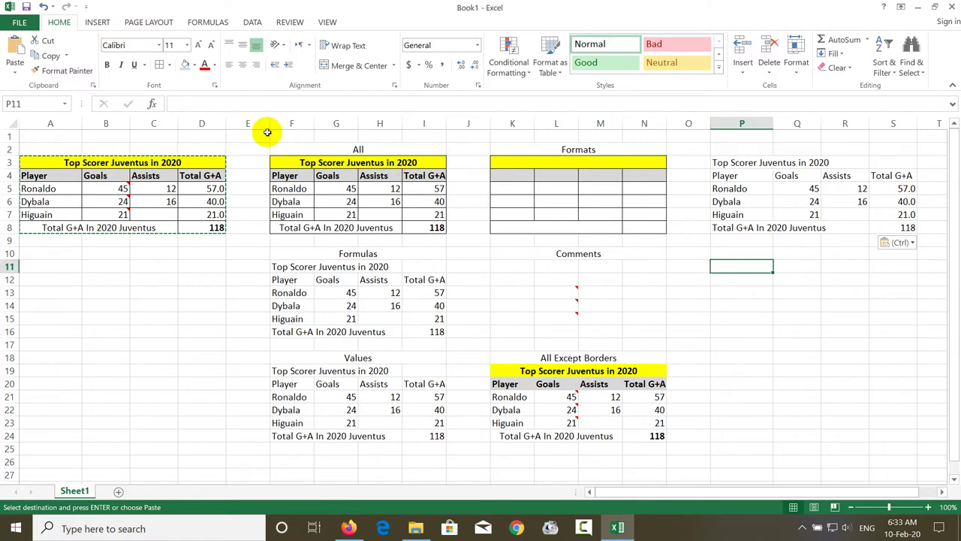
click(15, 71)
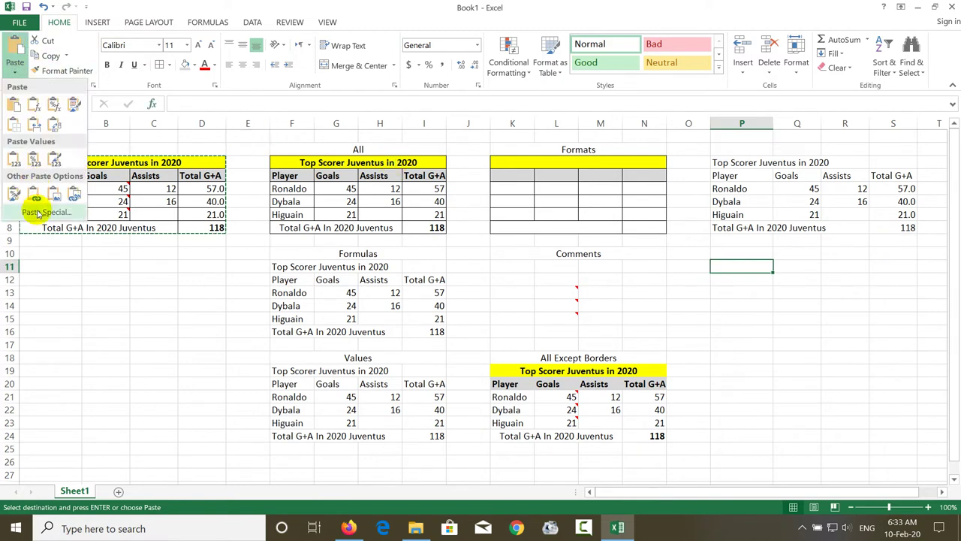
click(45, 213)
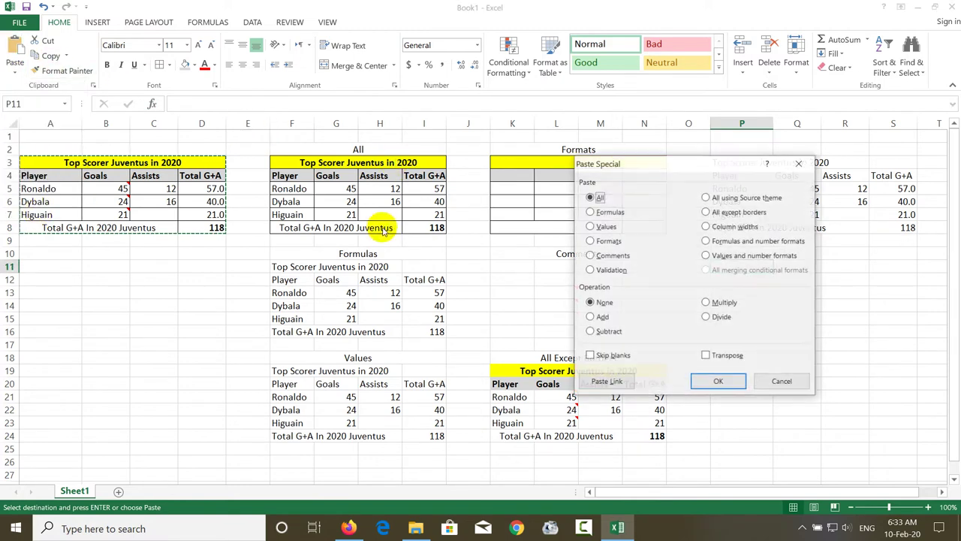
click(719, 258)
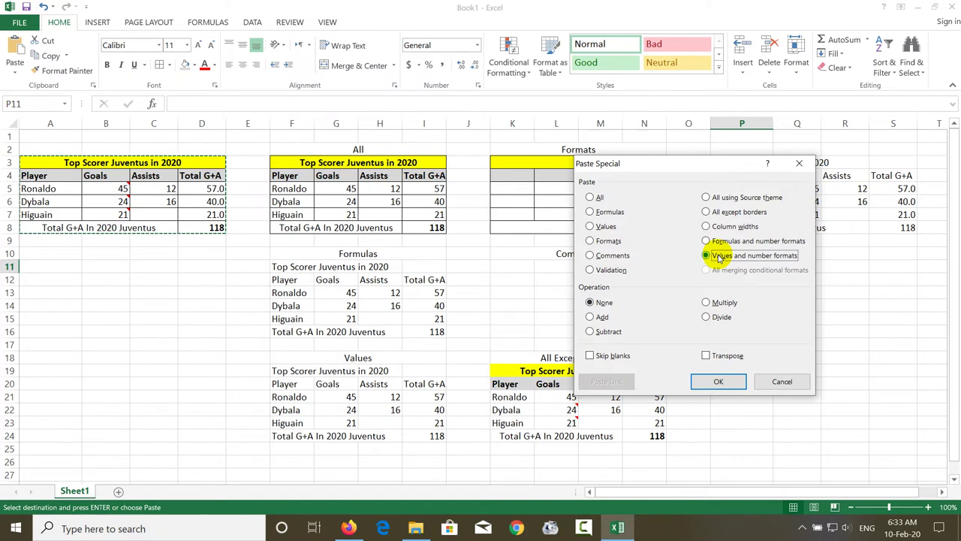
click(720, 382)
Step: Compare the plain values in S14 and the grand total with the formulas in S6 and S7
click(751, 304)
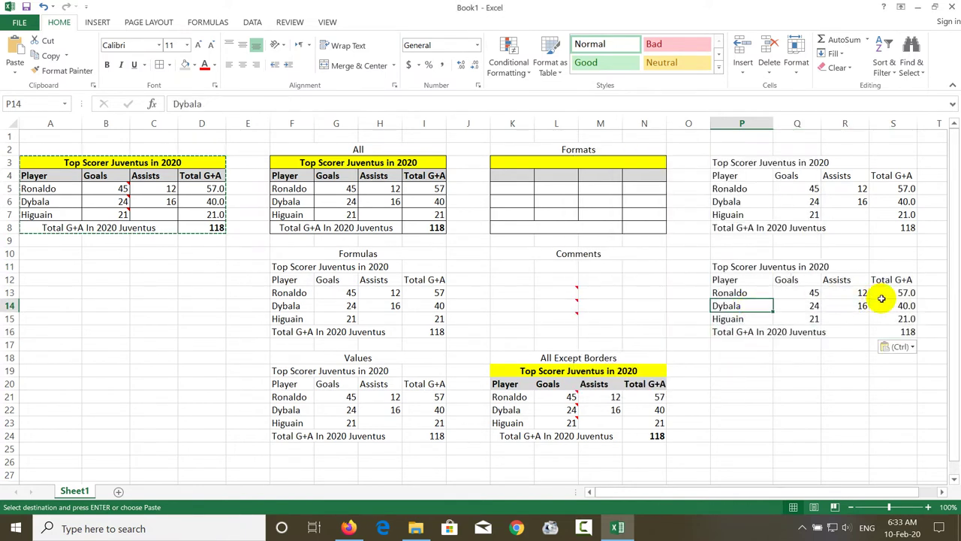
click(888, 306)
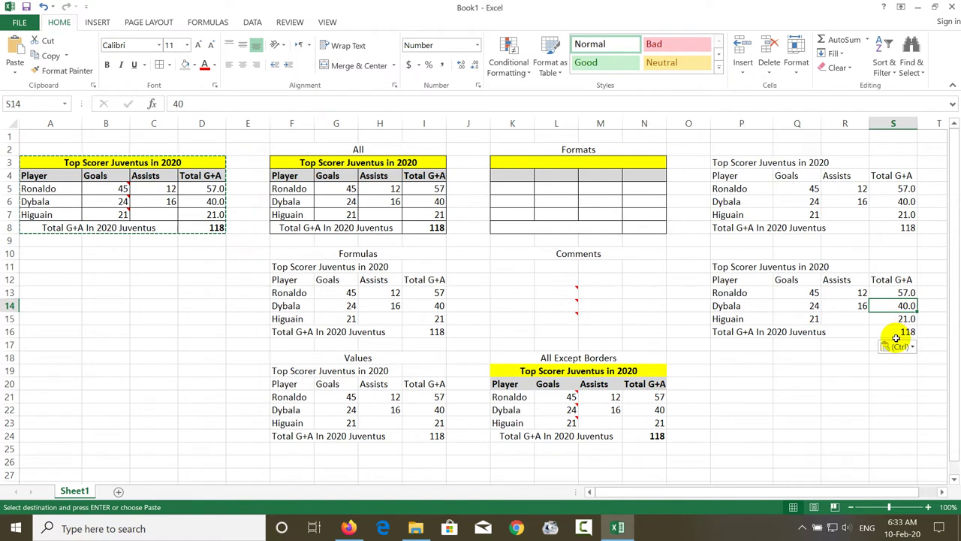
click(895, 333)
click(895, 213)
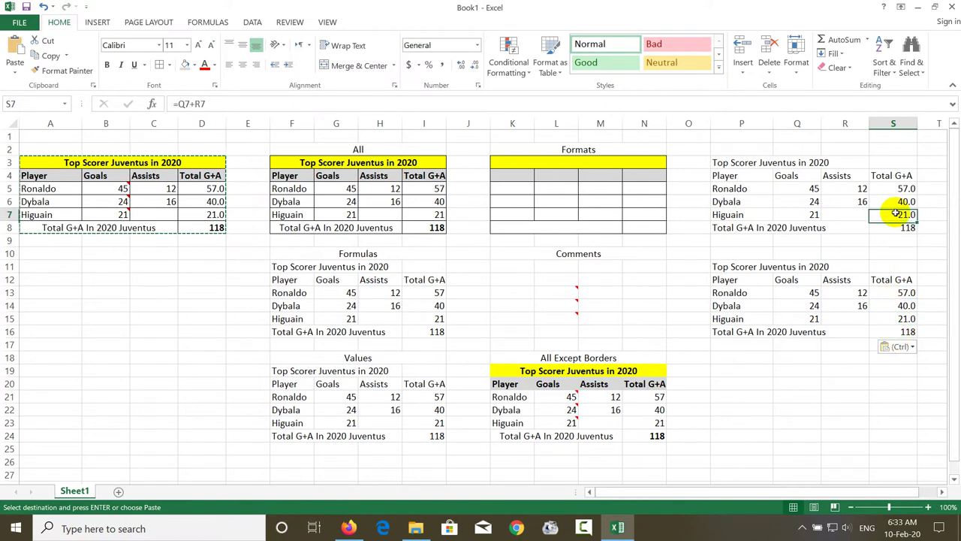
click(895, 201)
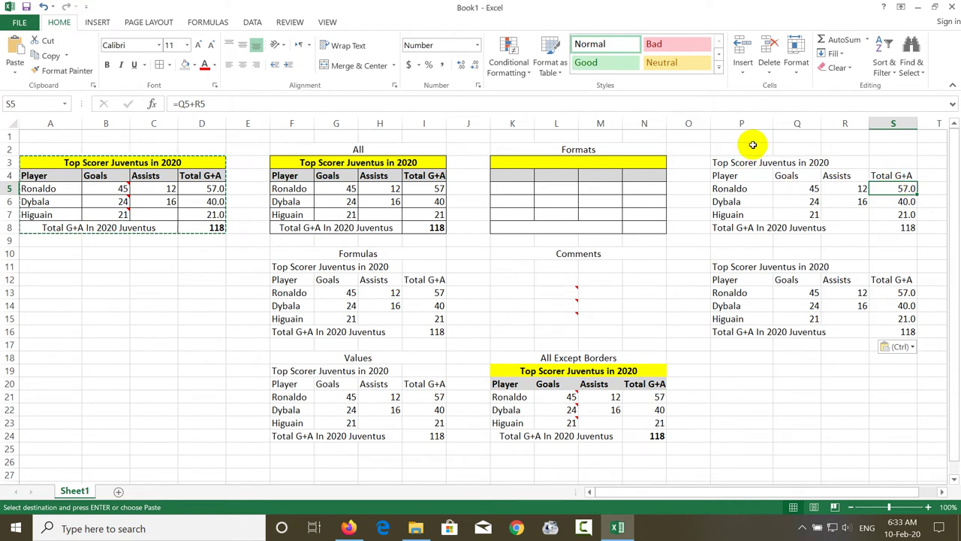
Step: Merge P2:S2 and label it 'Formulas and Number Format'
drag(744, 149, 886, 153)
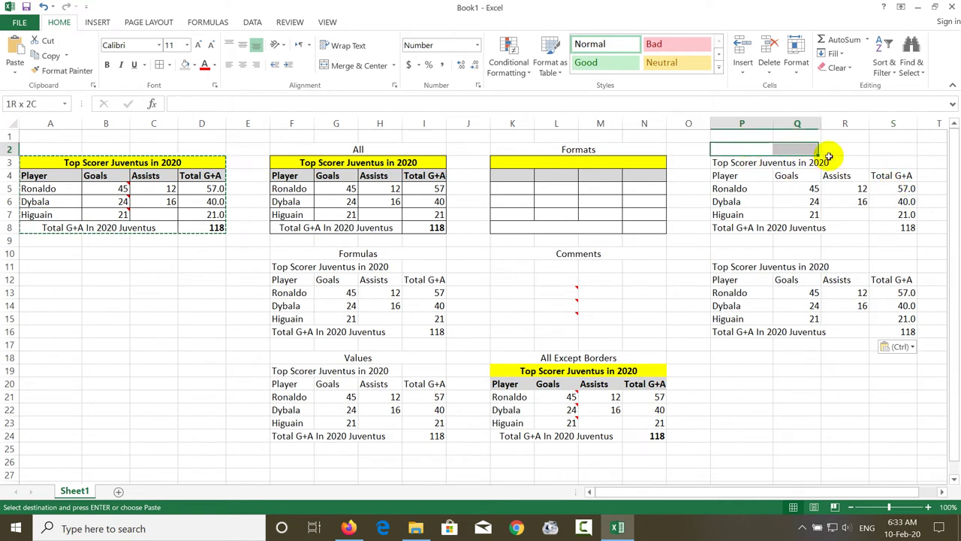
click(367, 66)
text(Formulas and)
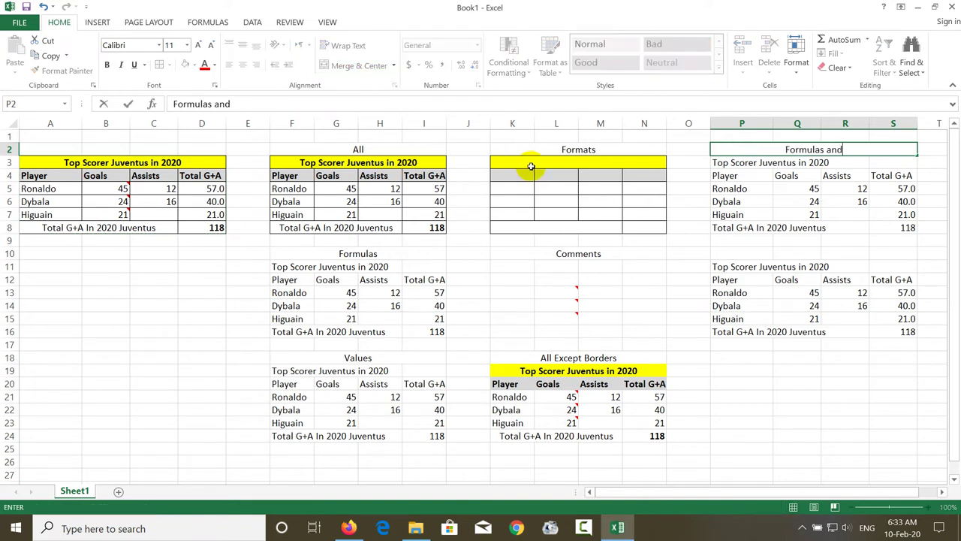
text( Numbr)
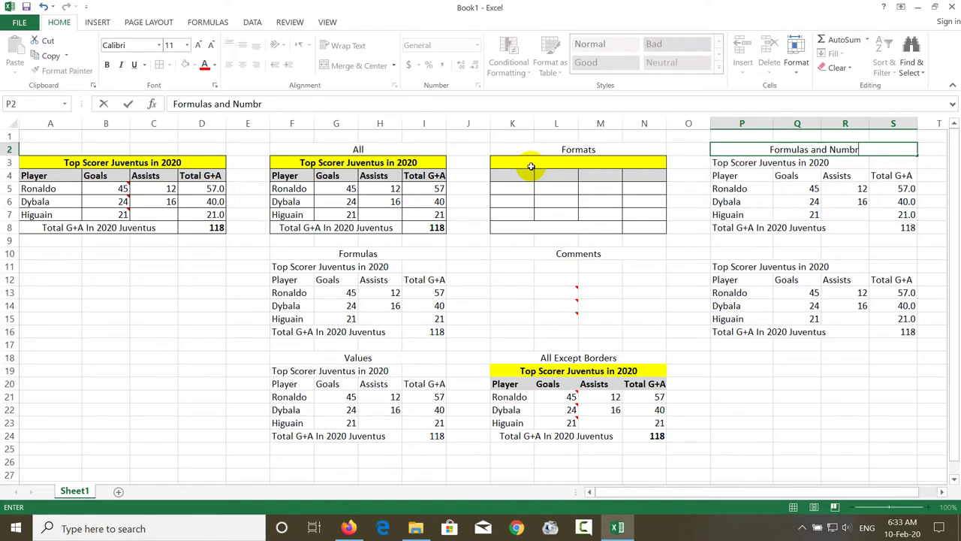
key(BackSpace)
text(er For)
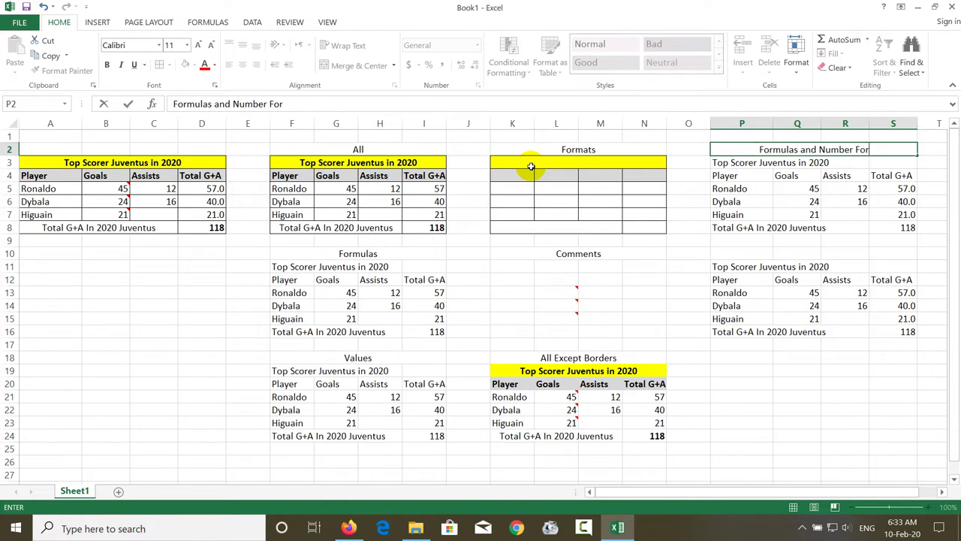
text(mat)
key(Return)
Step: Merge P10:S10 and label it 'Values and Number Format', correcting the typo
key(Down)
key(Down)
key(Down)
key(Down)
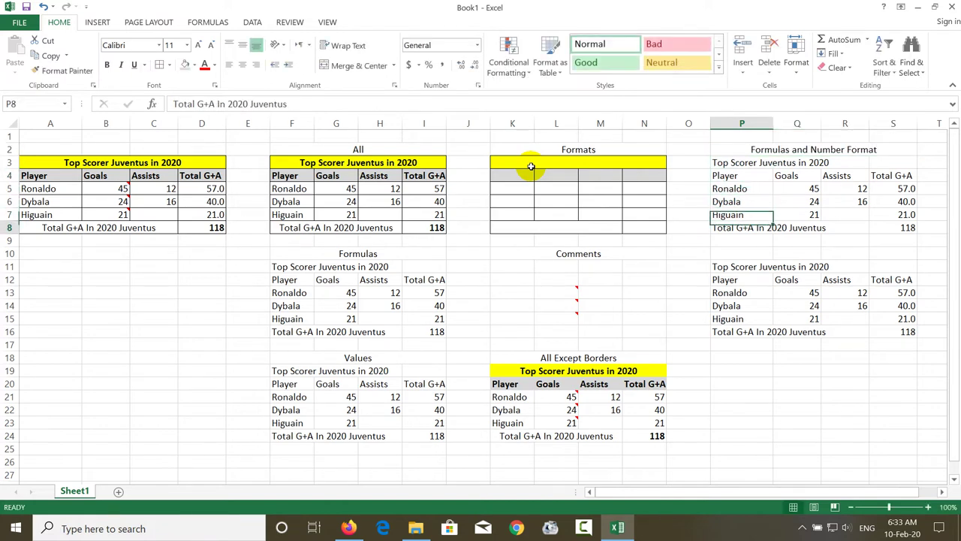
key(Down)
key(Down)
key(shift+Right)
key(shift+Right)
key(shift+Right)
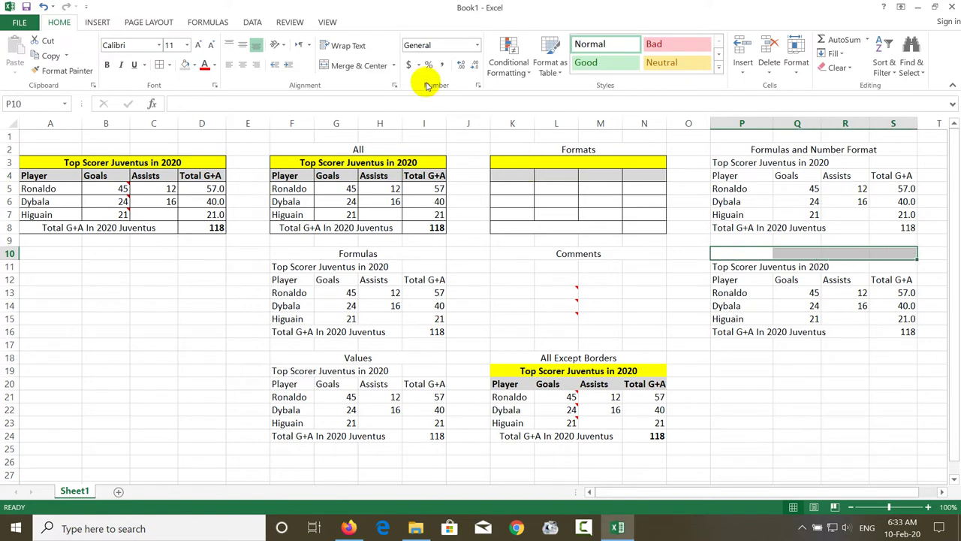
click(342, 65)
text(Values and )
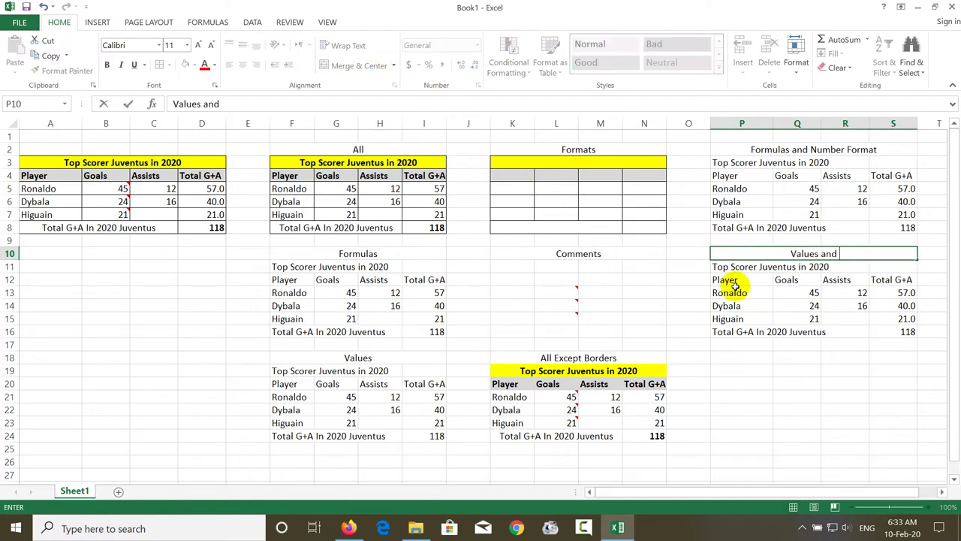
text(Number )
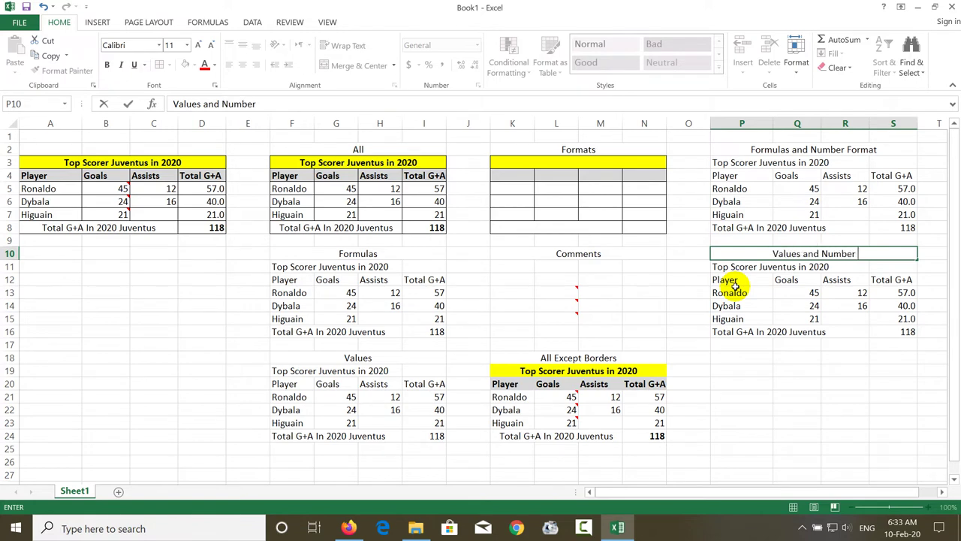
text(Formts)
key(BackSpace)
key(BackSpace)
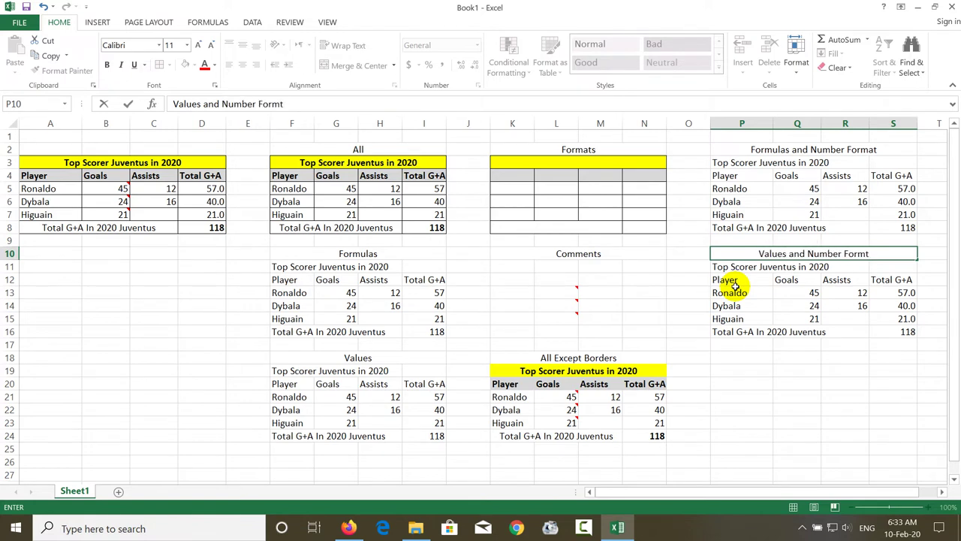
text(at)
key(Return)
click(734, 287)
key(Down)
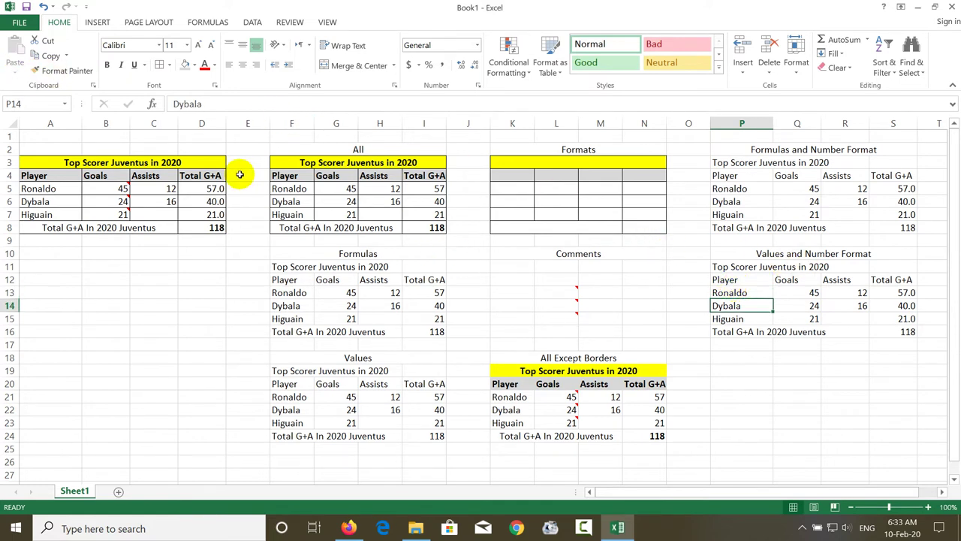
Step: Copy the scorer table A3:D8, then open Paste Special at A11 and cancel without pasting
drag(216, 162, 204, 189)
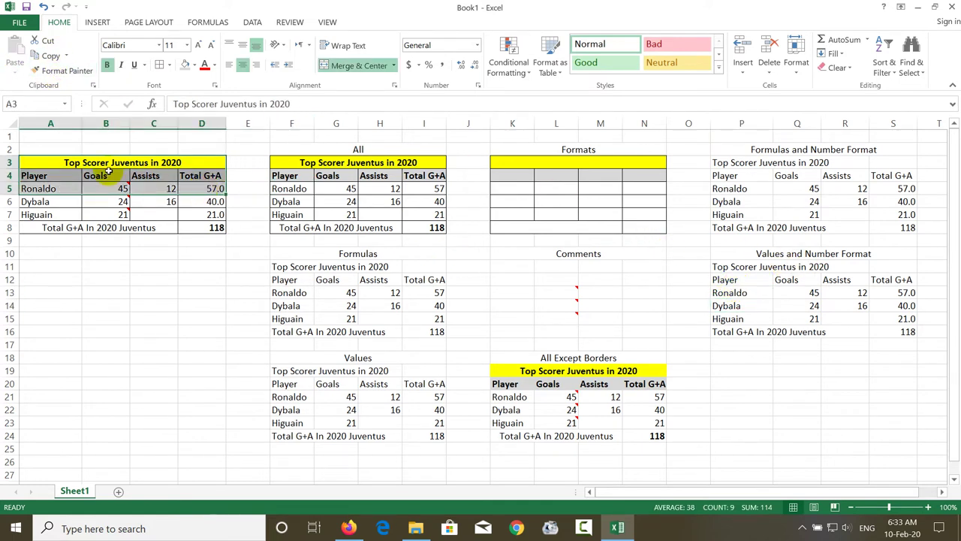
key(shift+Down)
key(shift+Down)
key(shift+Down)
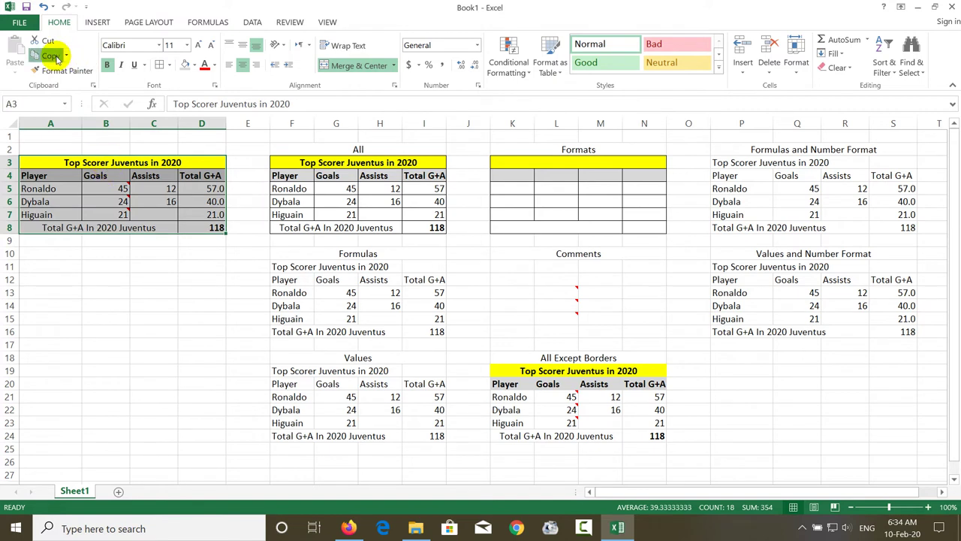
click(51, 56)
click(63, 264)
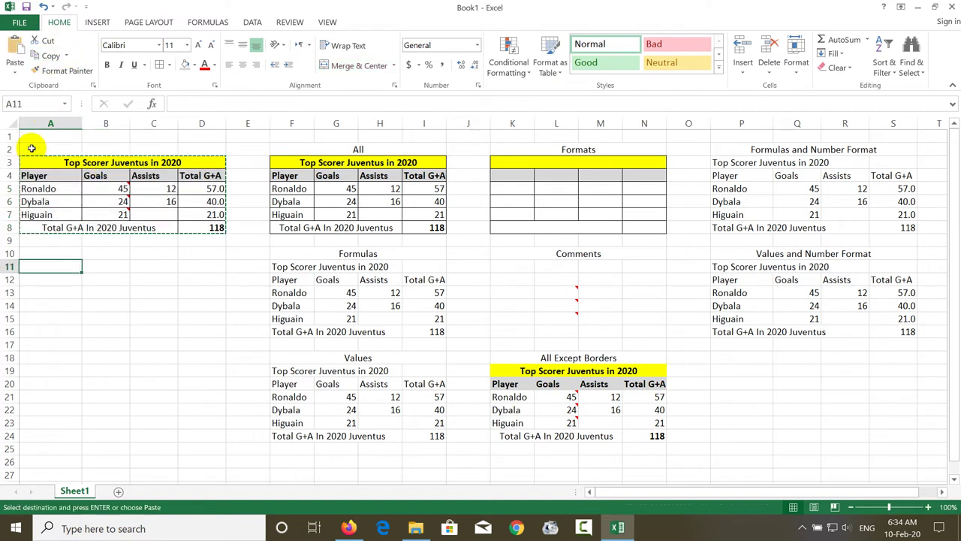
click(15, 66)
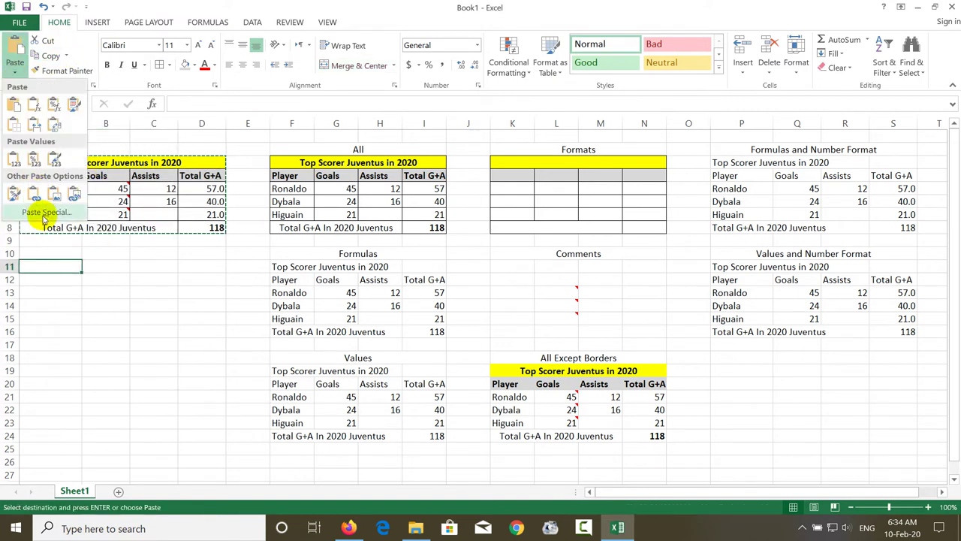
click(61, 214)
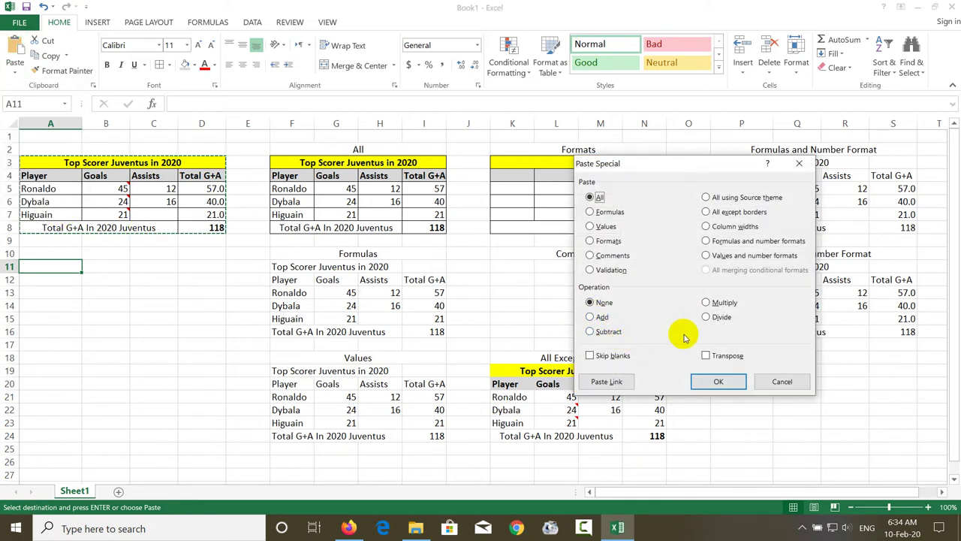
click(776, 381)
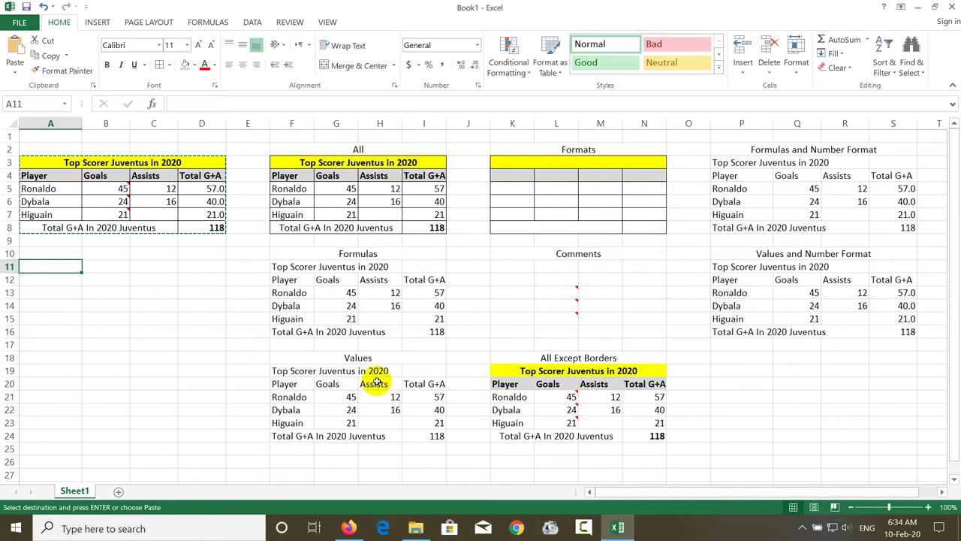
click(159, 303)
Step: Add Sheet2 and enter the headings Name, Position and Salary in C6:E6
click(118, 491)
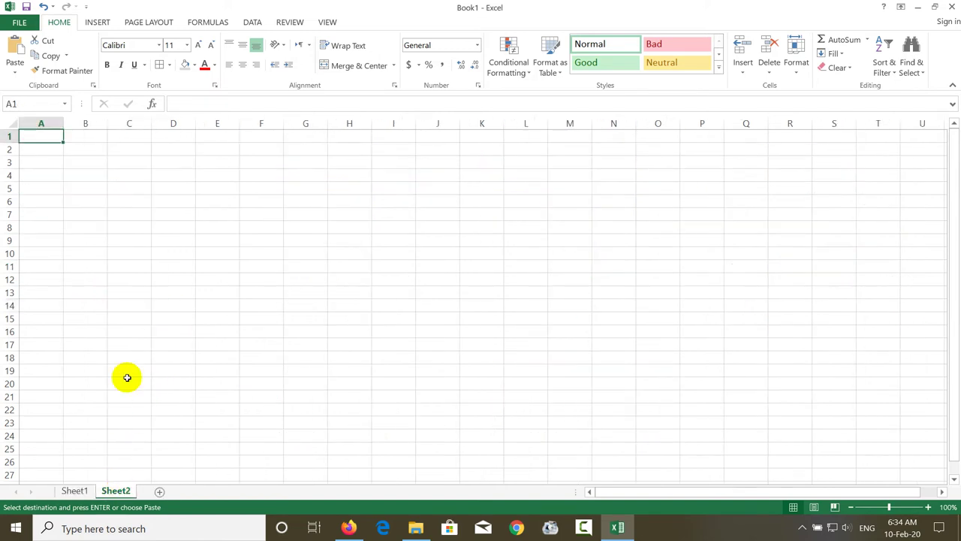
click(128, 217)
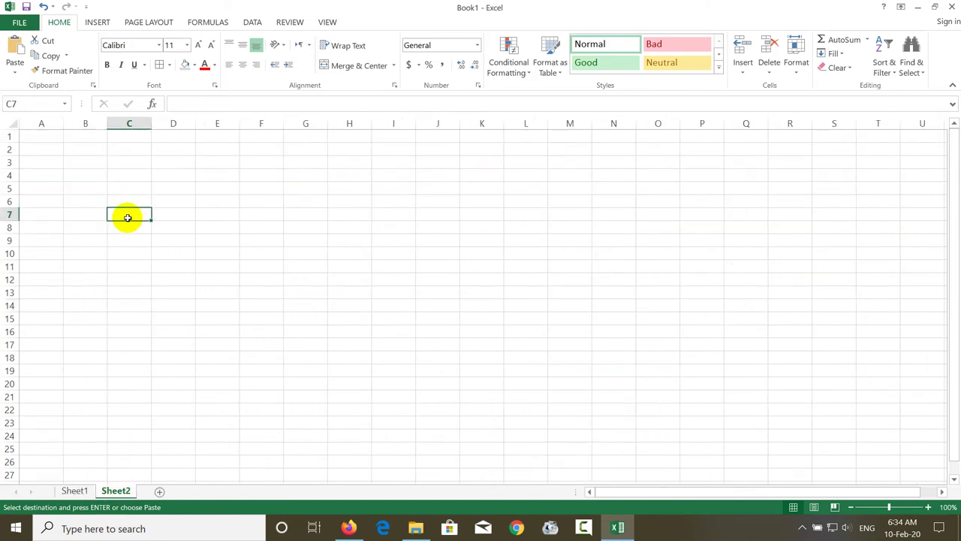
key(Left)
key(Right)
key(Up)
text(Nm)
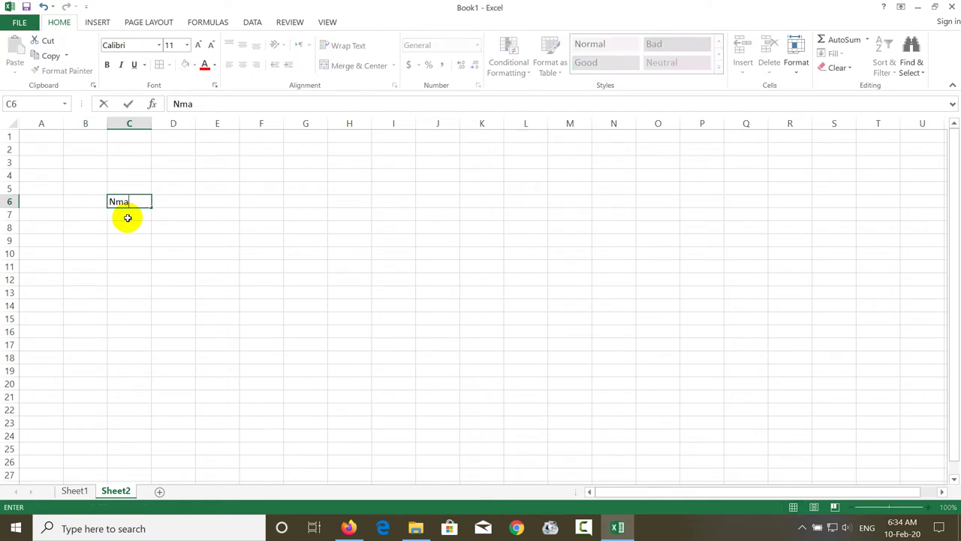
key(Right)
text(Posi)
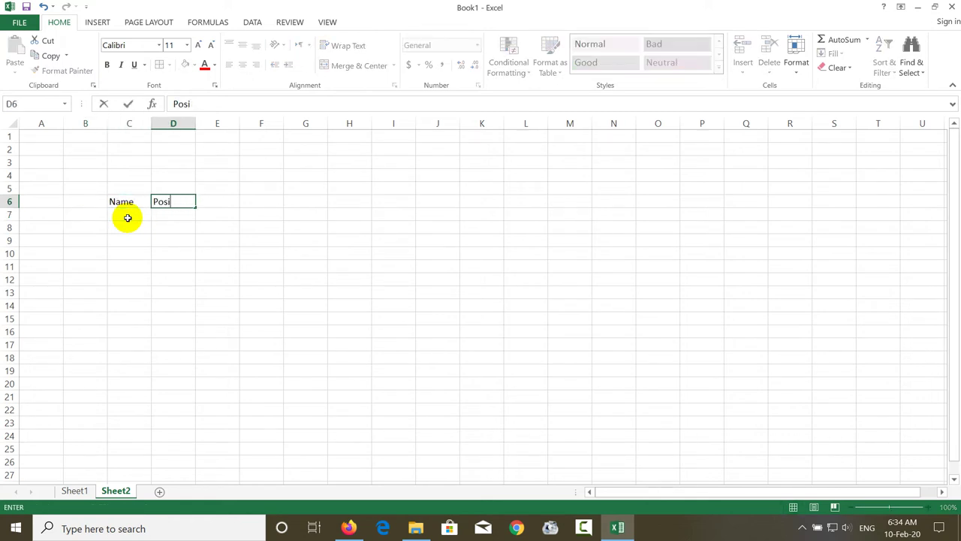
key(Right)
text(Sal)
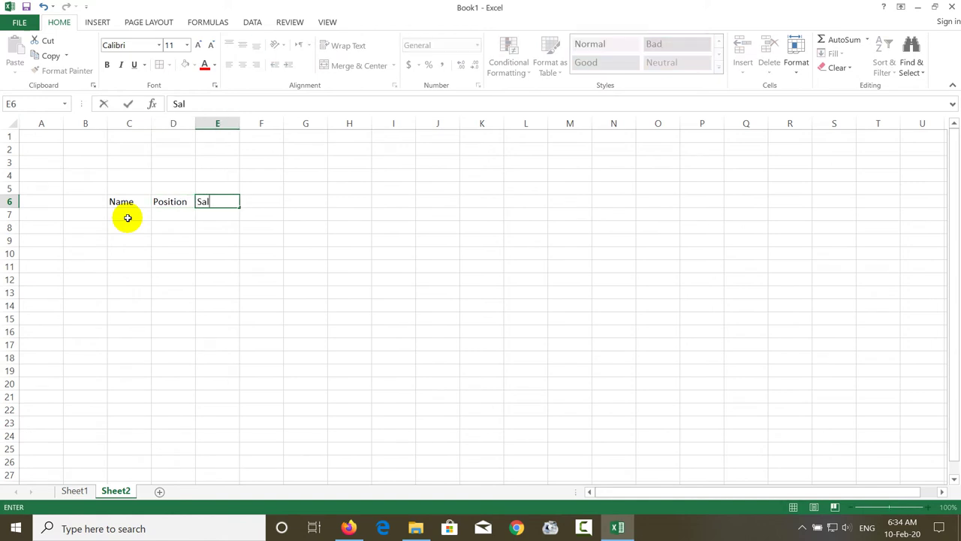
key(Return)
Step: Enter the three employees' names in C7:C9
key(Left)
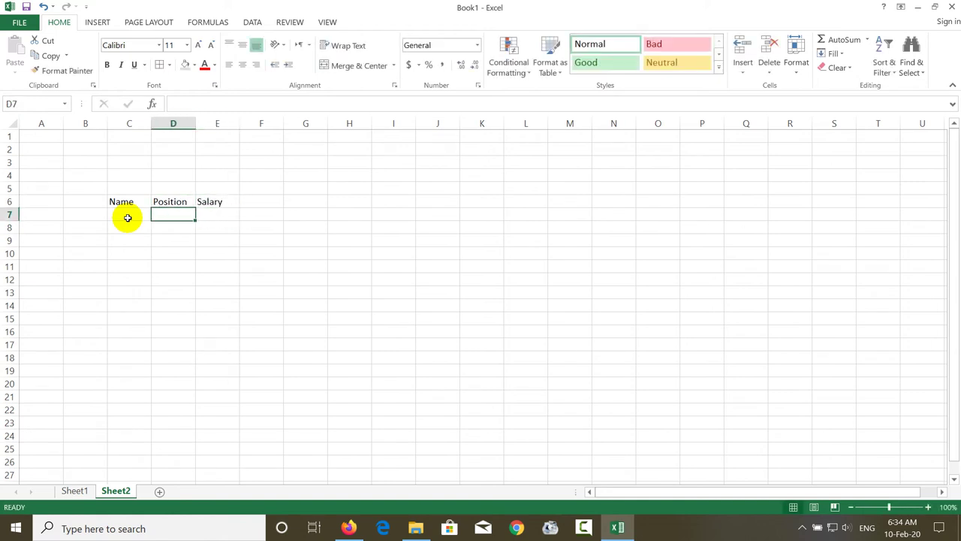
key(Left)
text(Aham)
key(Return)
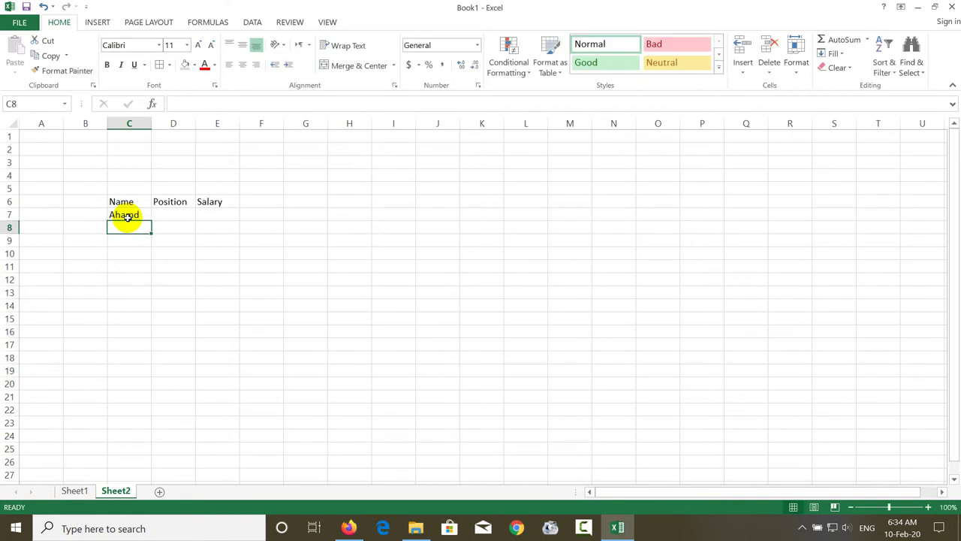
text(Nadeem)
key(Return)
text(Sadu)
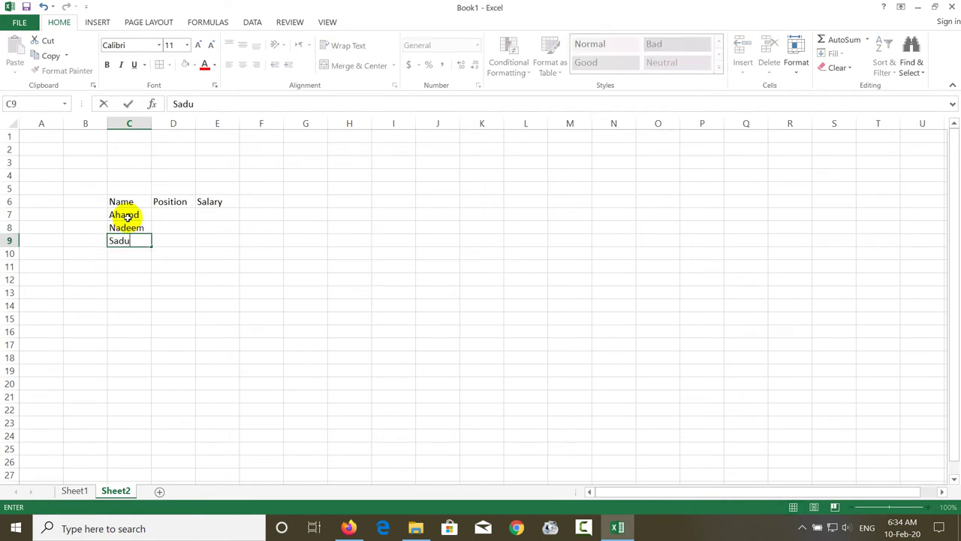
key(Up)
key(Up)
Step: Enter the positions Asm, MIO and TI in D7:D9
key(Right)
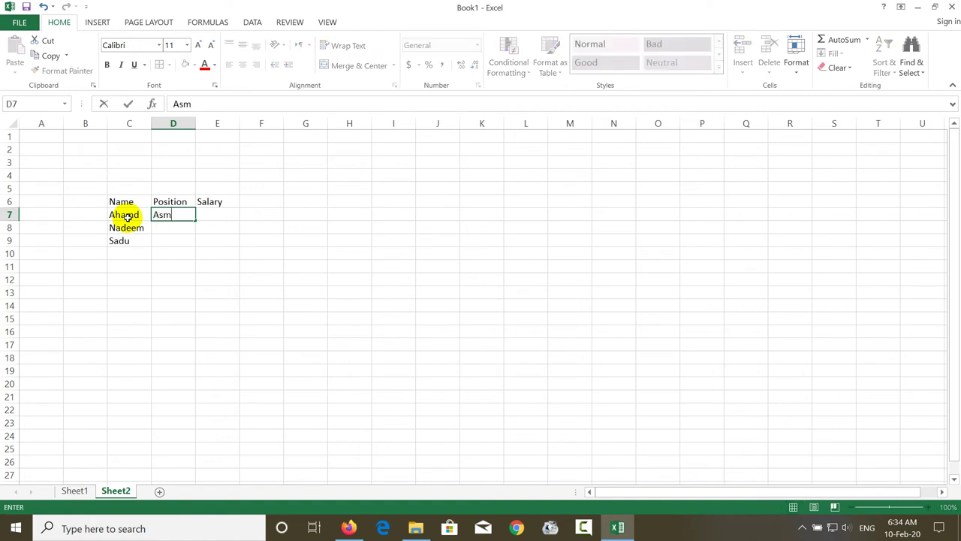
key(Return)
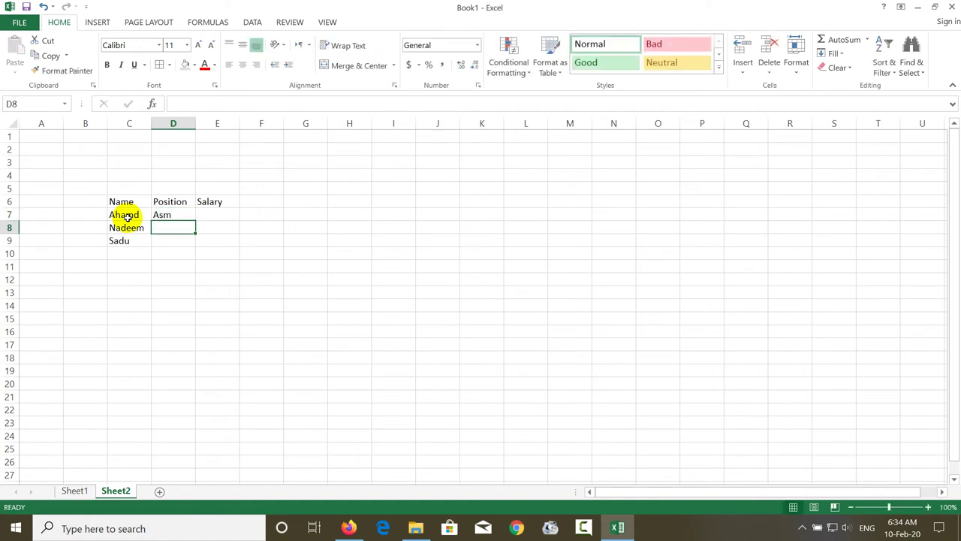
text(MIO)
key(Return)
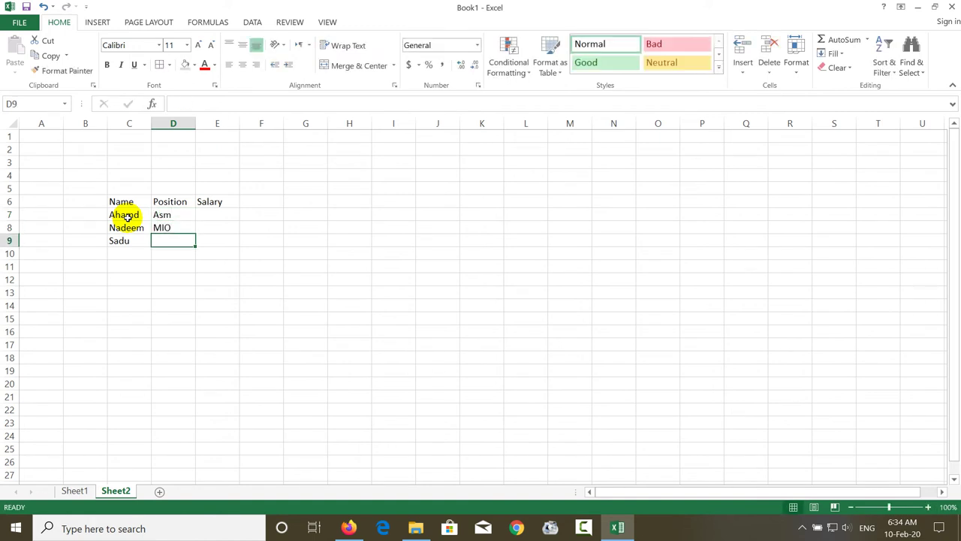
text(T)
key(Return)
Step: Enter the salaries 50000, 5000 and 20000 in E7:E9
key(Up)
key(Right)
key(Up)
key(Up)
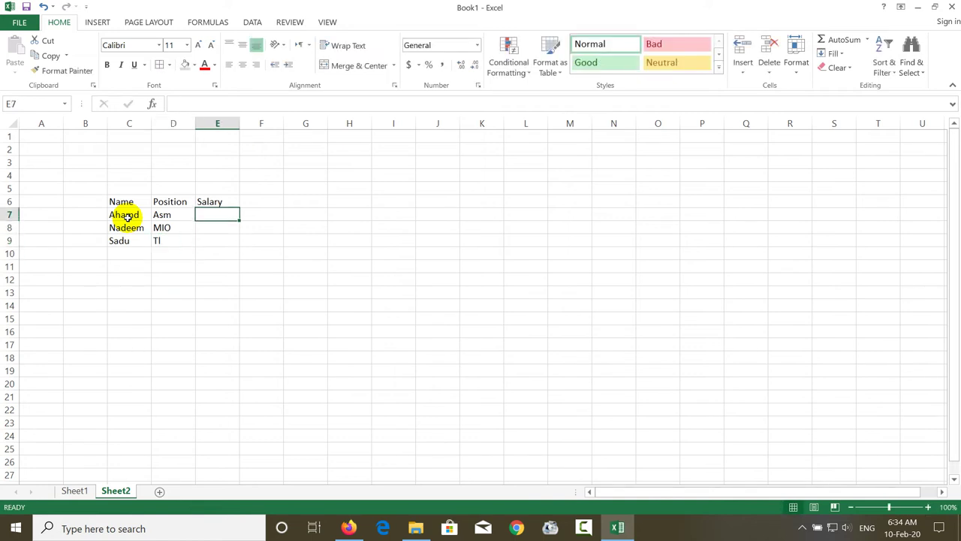
text(50000)
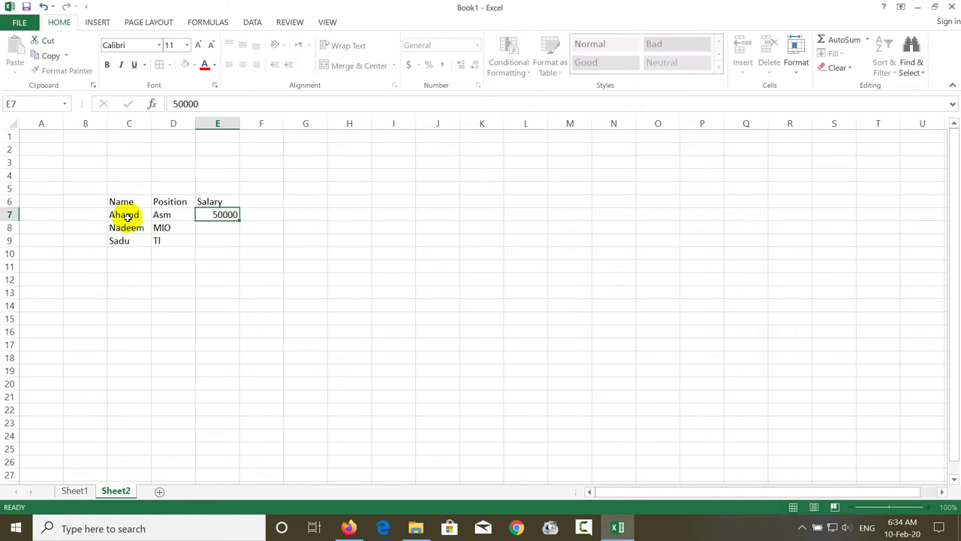
key(Return)
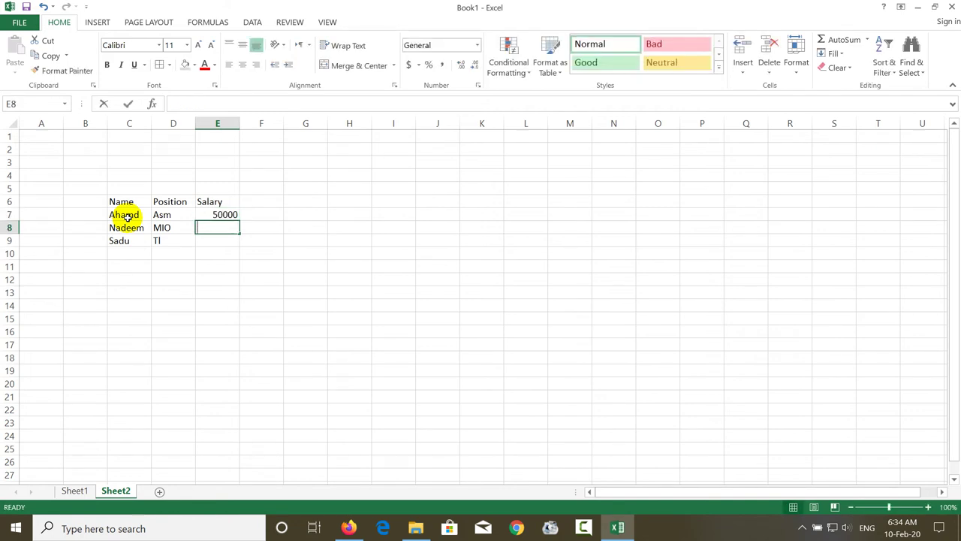
text(5000)
key(Return)
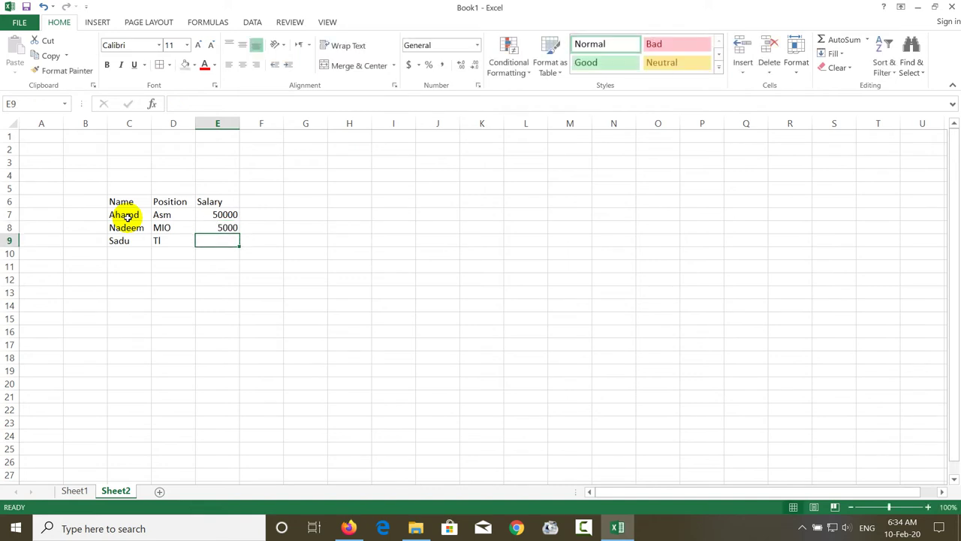
text(20)
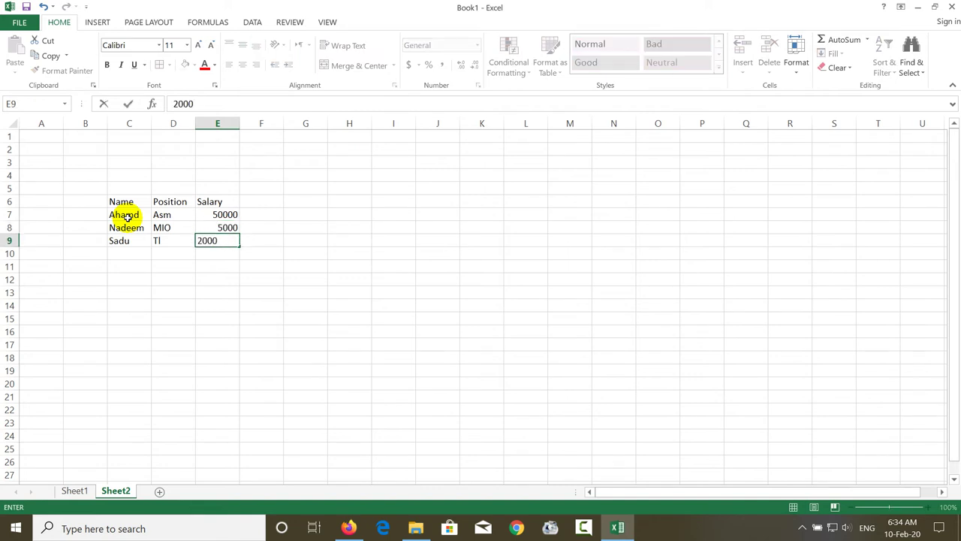
text(0)
key(Return)
key(Up)
key(Up)
key(Up)
key(Right)
key(Right)
key(Left)
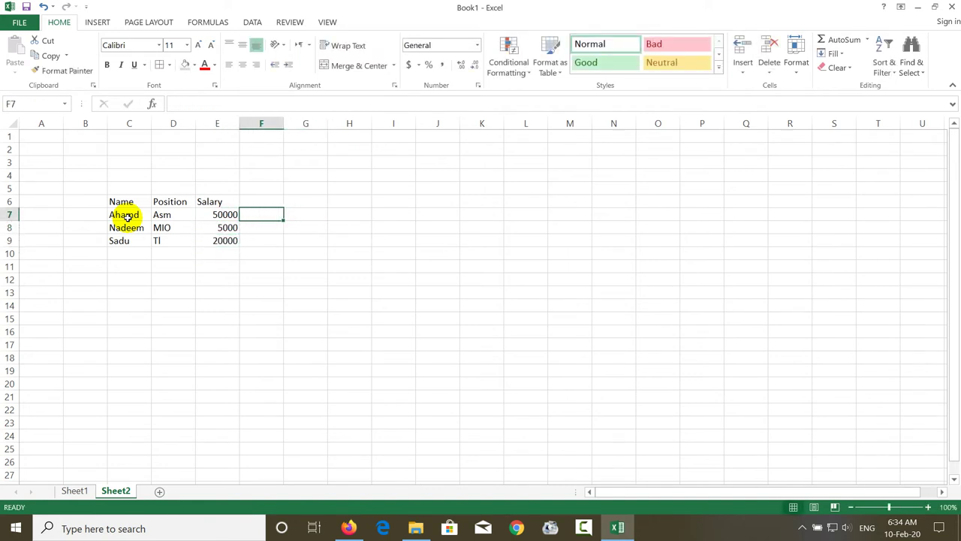
key(Right)
key(Up)
key(Left)
key(Up)
key(Up)
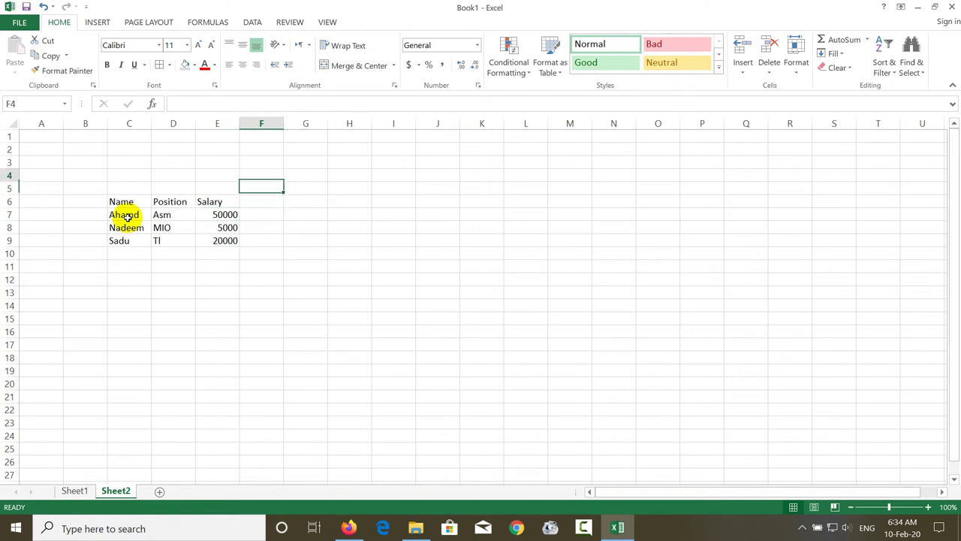
Step: Enter 12 in cell F4
text(12)
key(Return)
key(Down)
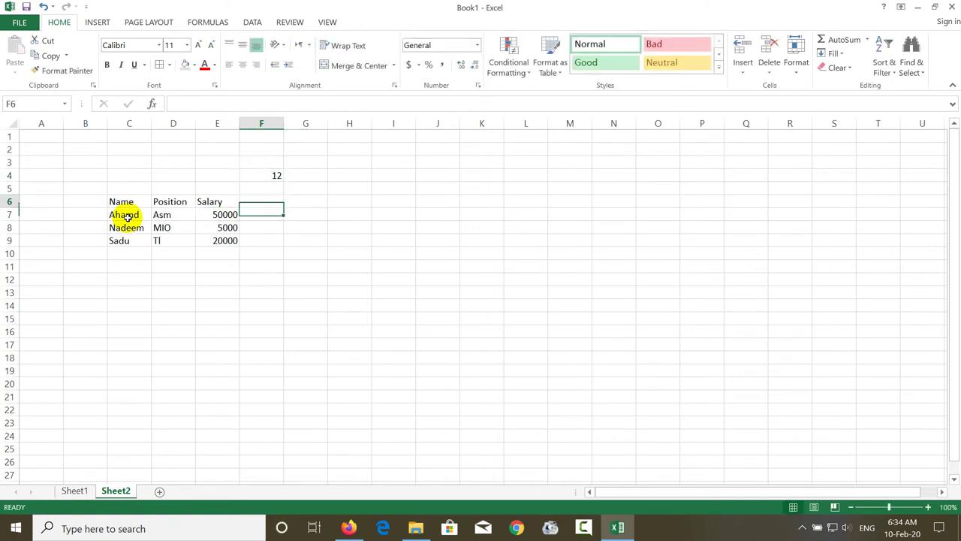
key(Down)
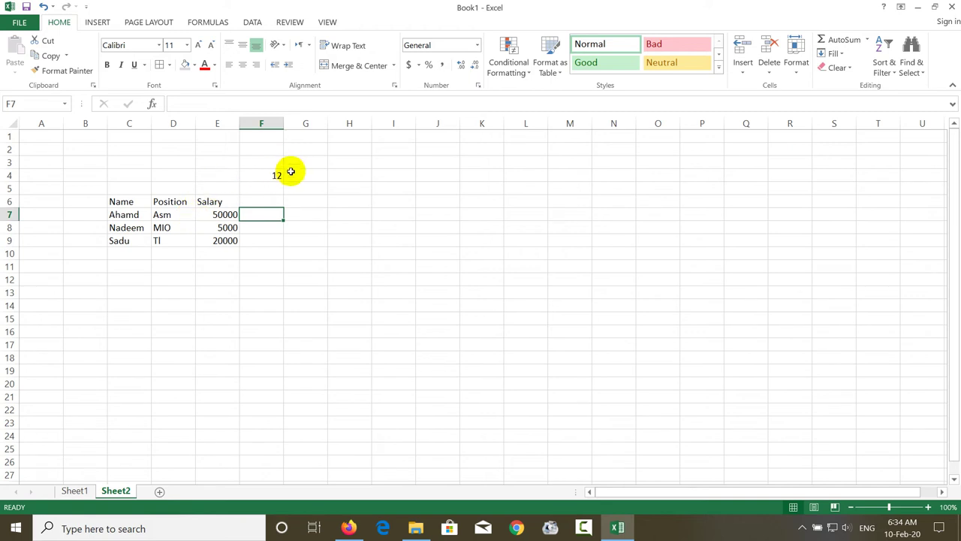
Step: Change F4 to 1000, copy it, and select the salary figures in E7:E9
click(278, 176)
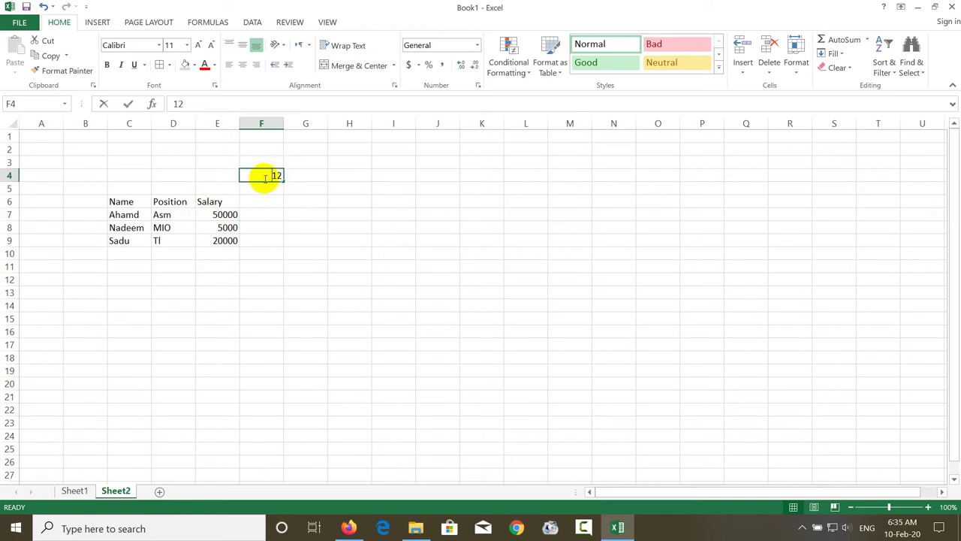
text(1000)
click(265, 178)
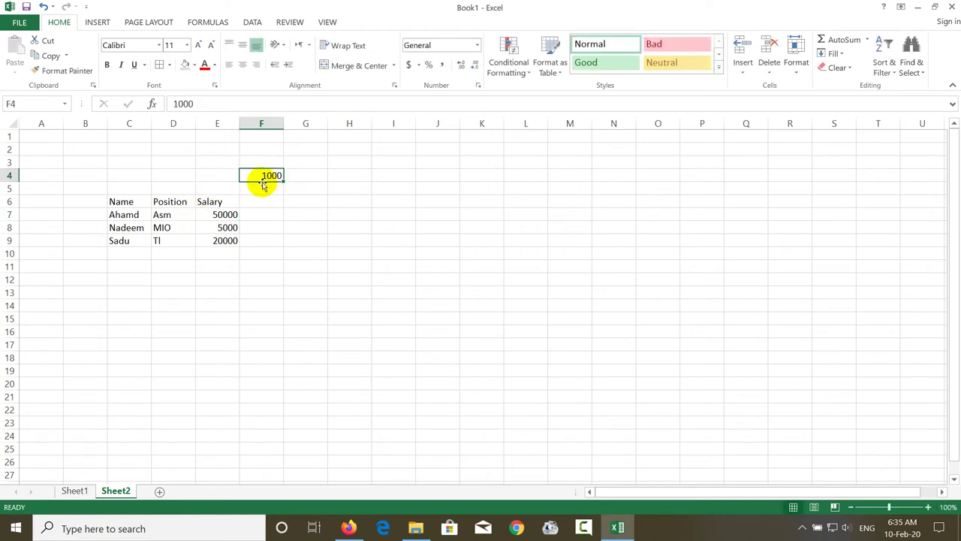
click(255, 199)
click(256, 188)
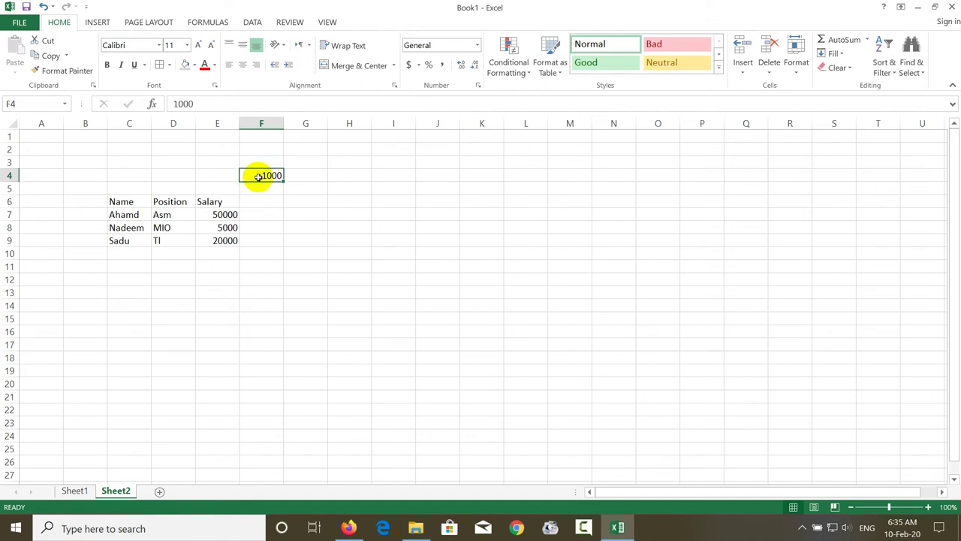
click(51, 56)
drag(202, 214, 210, 238)
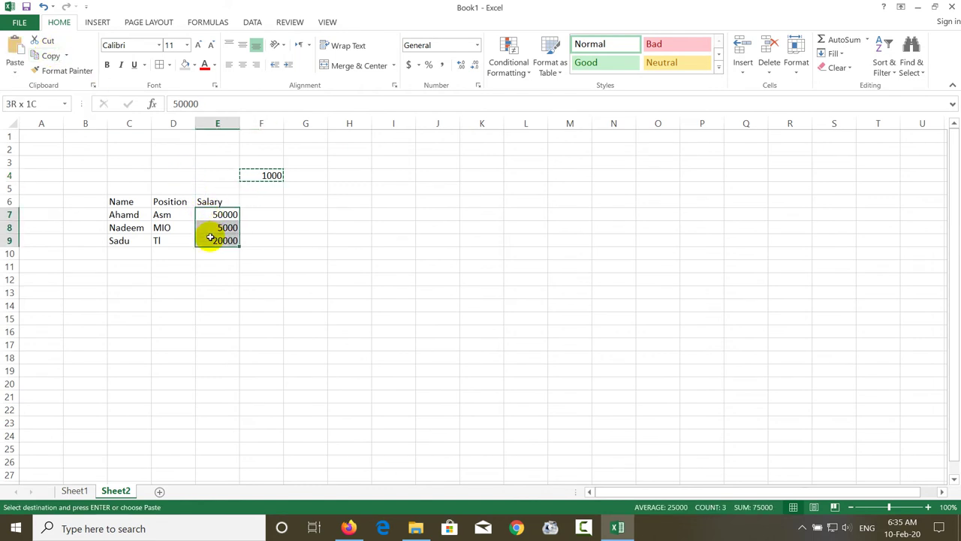
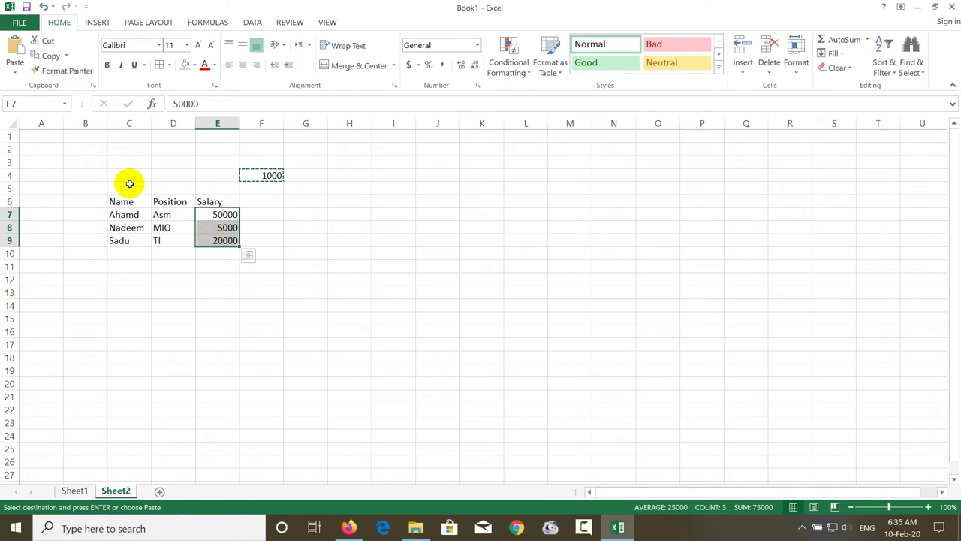
Step: Add the copied 1000 to salaries E7:E9 with Paste Special Add, giving 51000, 6000 and 21000
click(16, 70)
click(45, 208)
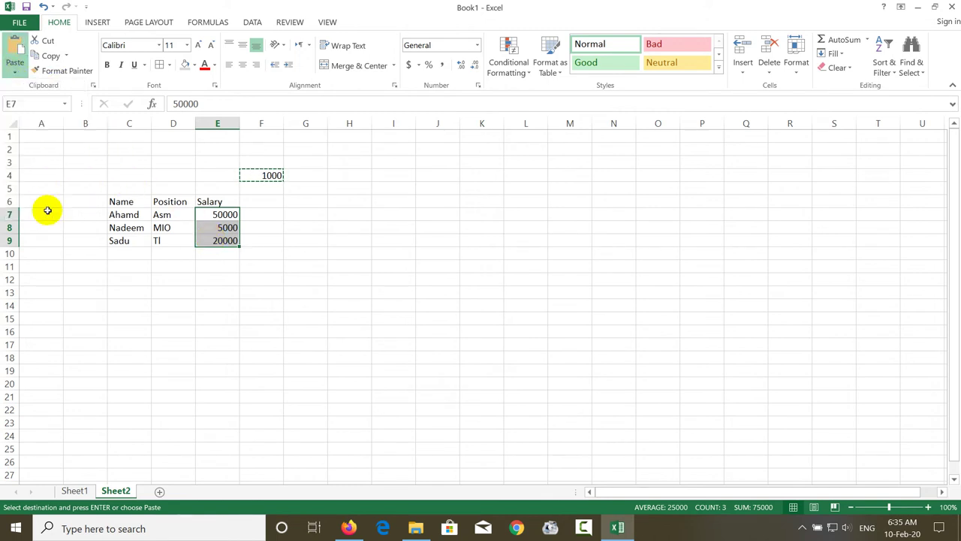
click(598, 317)
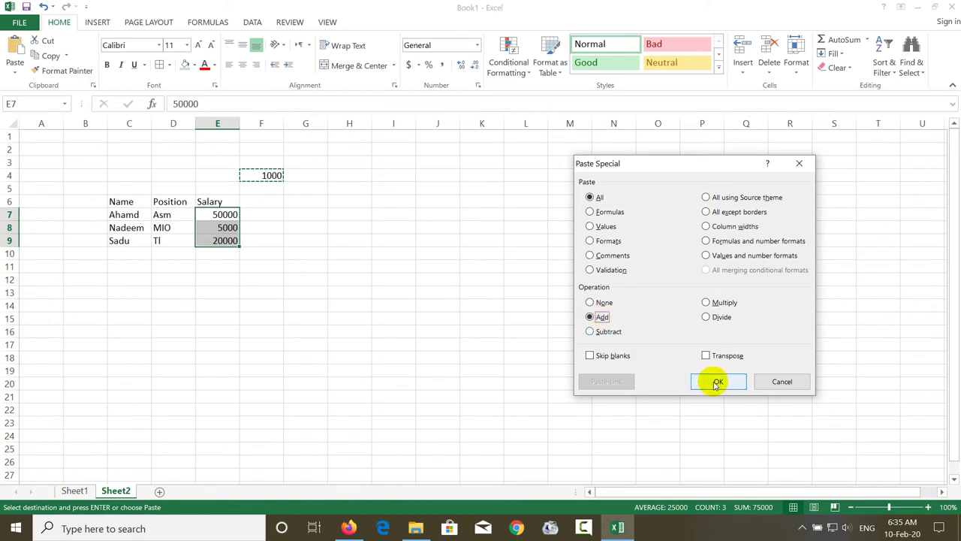
click(714, 381)
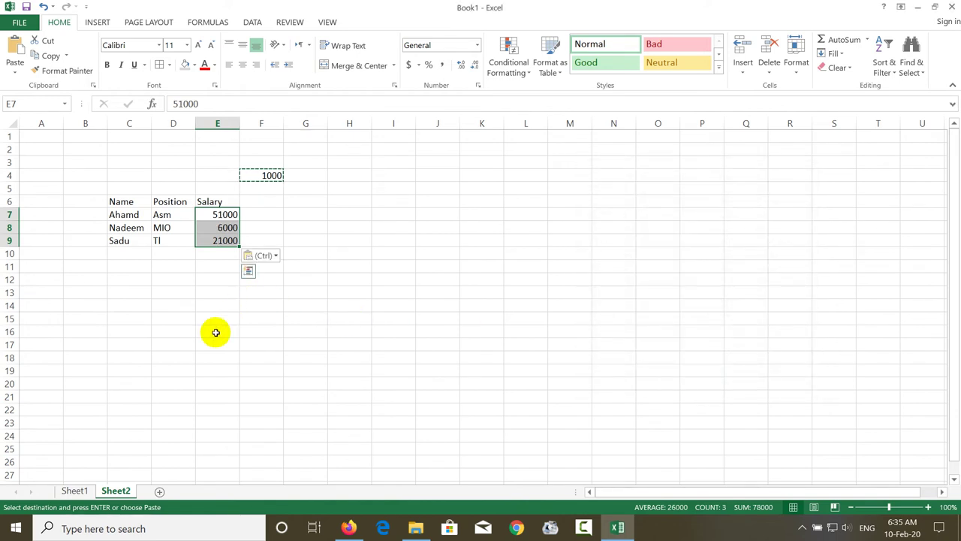
click(215, 333)
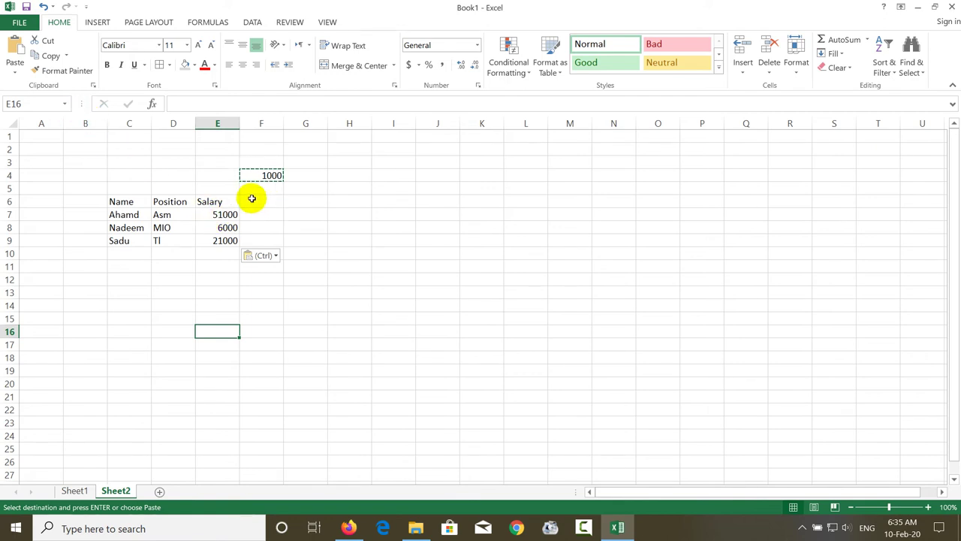
click(259, 175)
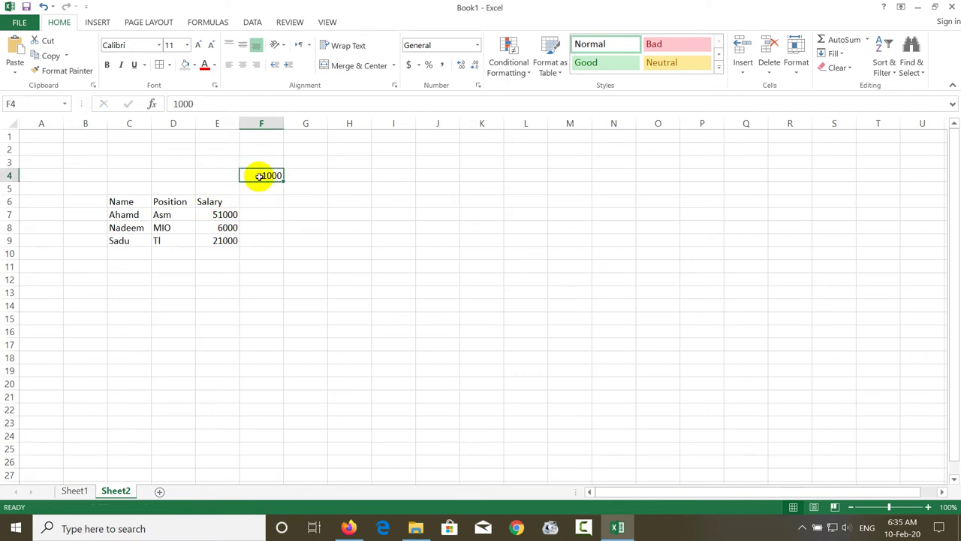
Step: Subtract the copied 1000 from E9 alone with Paste Special Subtract, returning it to 20000
drag(224, 214, 224, 239)
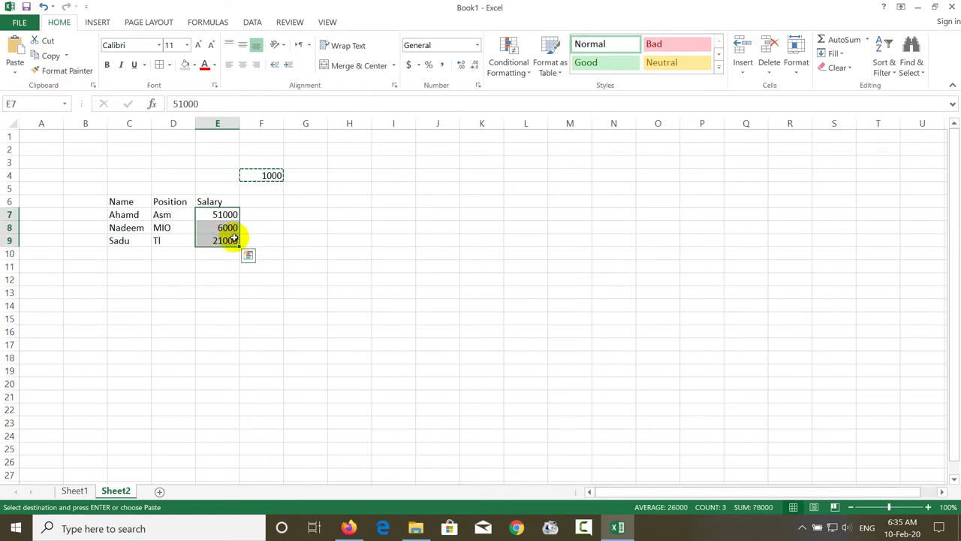
click(224, 240)
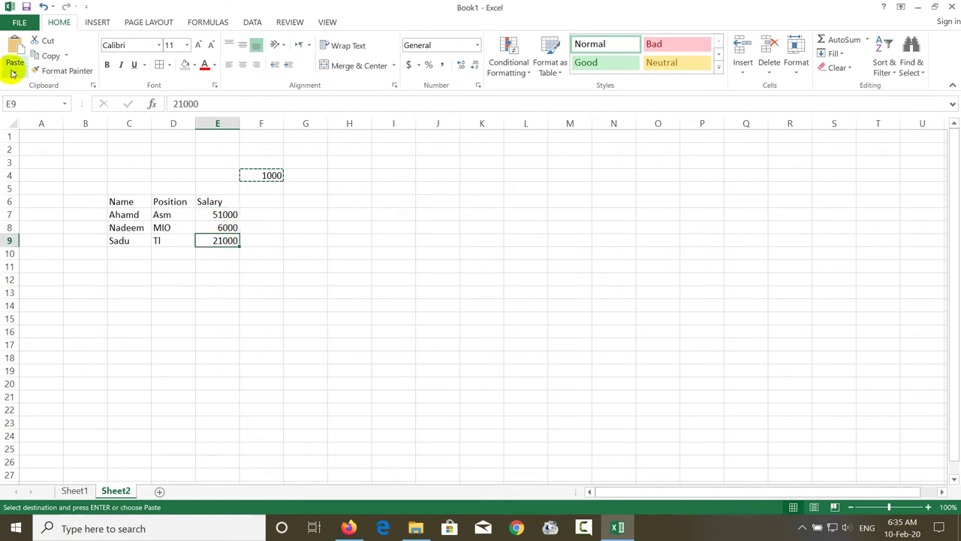
click(15, 71)
click(61, 214)
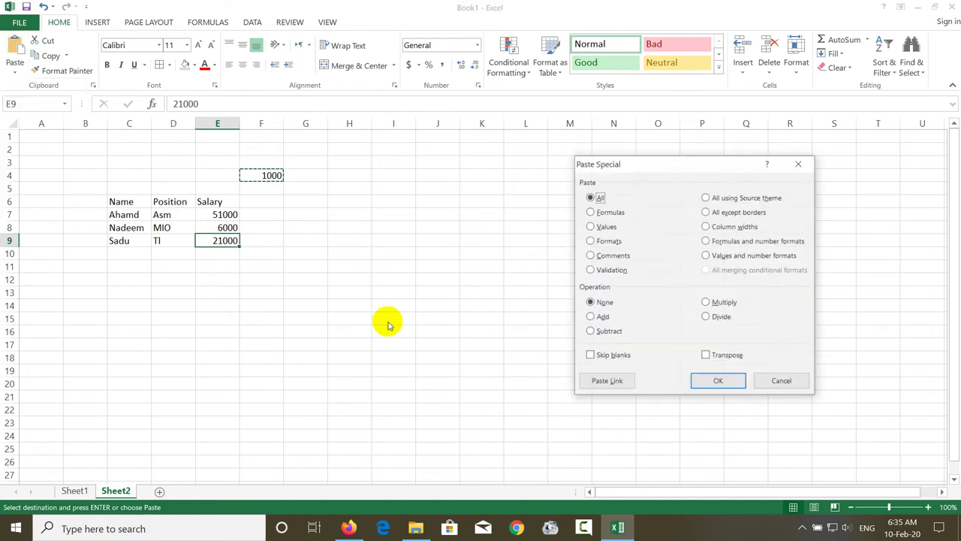
click(594, 333)
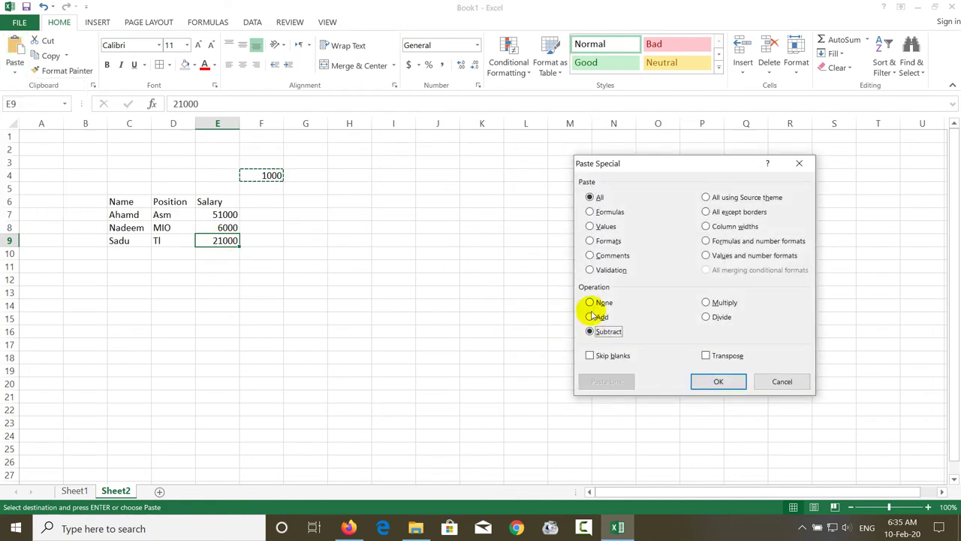
click(718, 379)
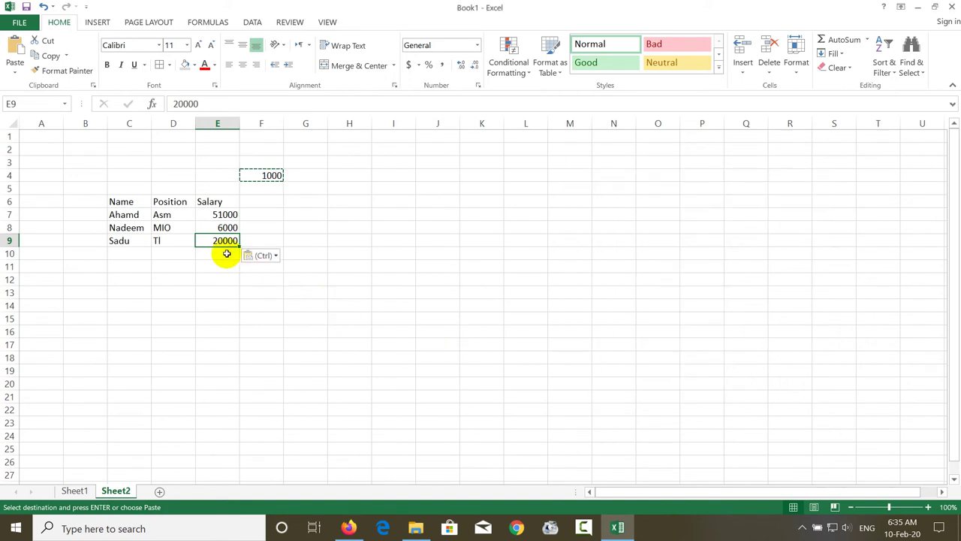
click(223, 256)
Step: Change F4 to 12 and copy it
click(272, 176)
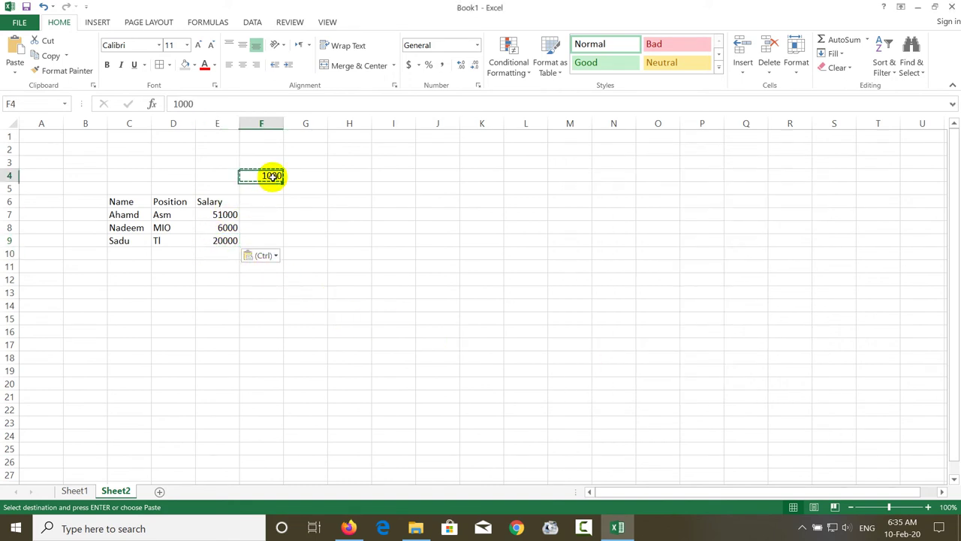
text(12)
click(273, 177)
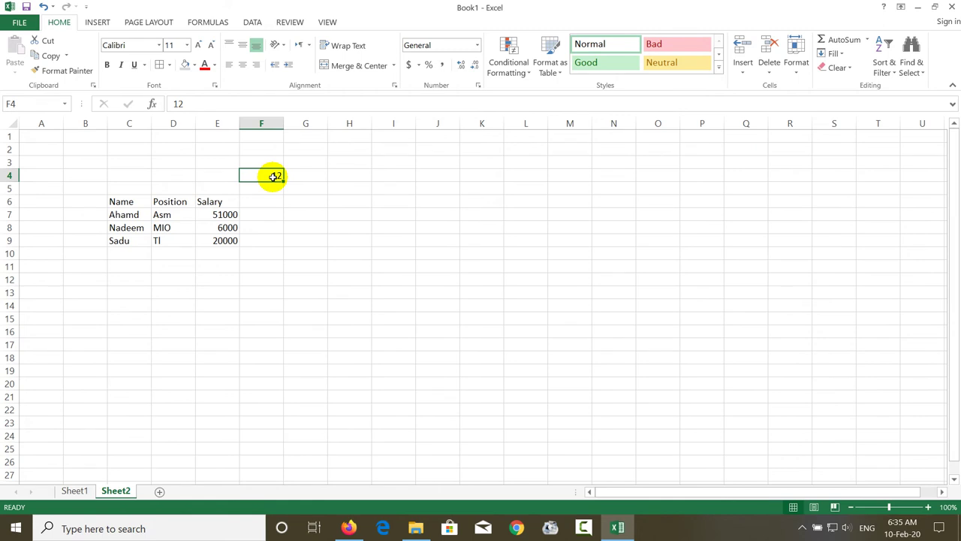
click(49, 55)
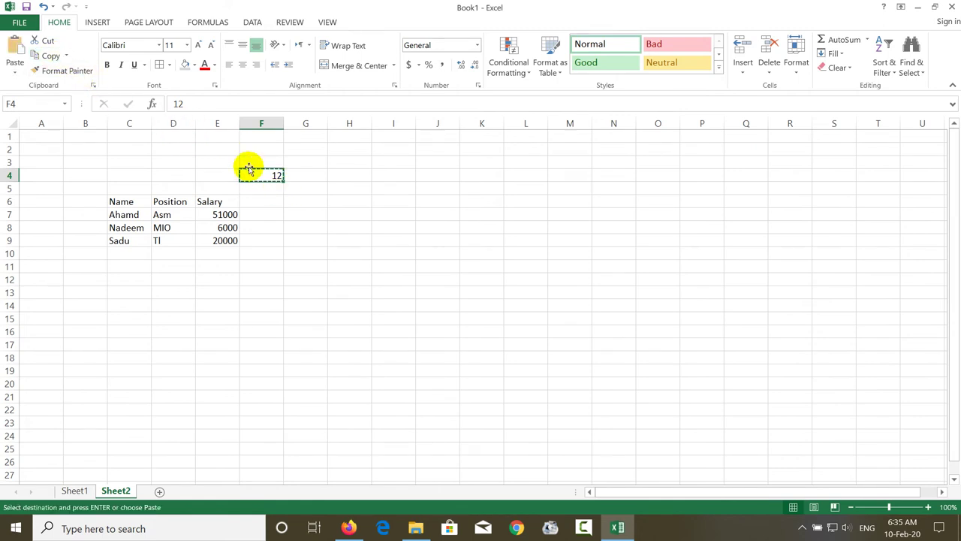
Step: Multiply salaries E7:E9 by 12 with Paste Special Multiply, giving 612000, 72000 and 240000
drag(225, 215, 222, 240)
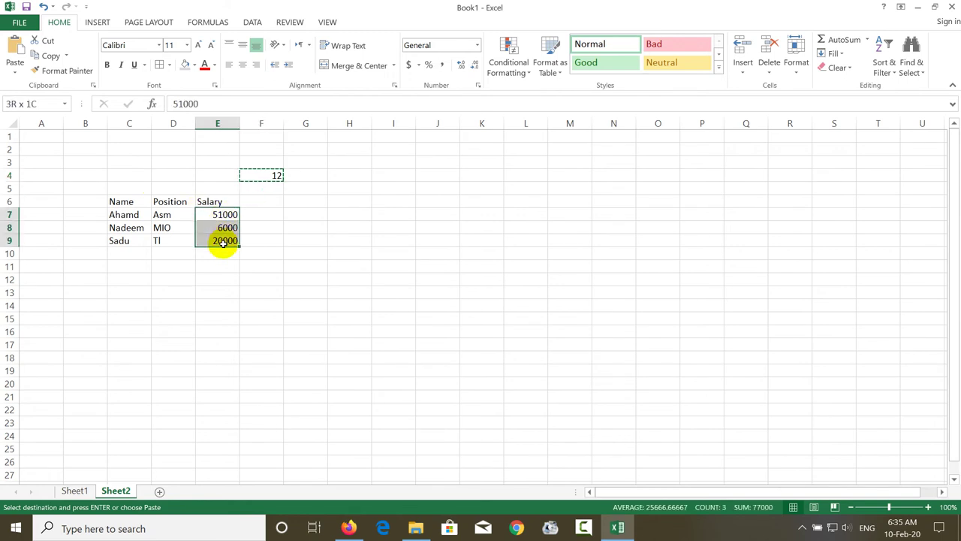
click(15, 72)
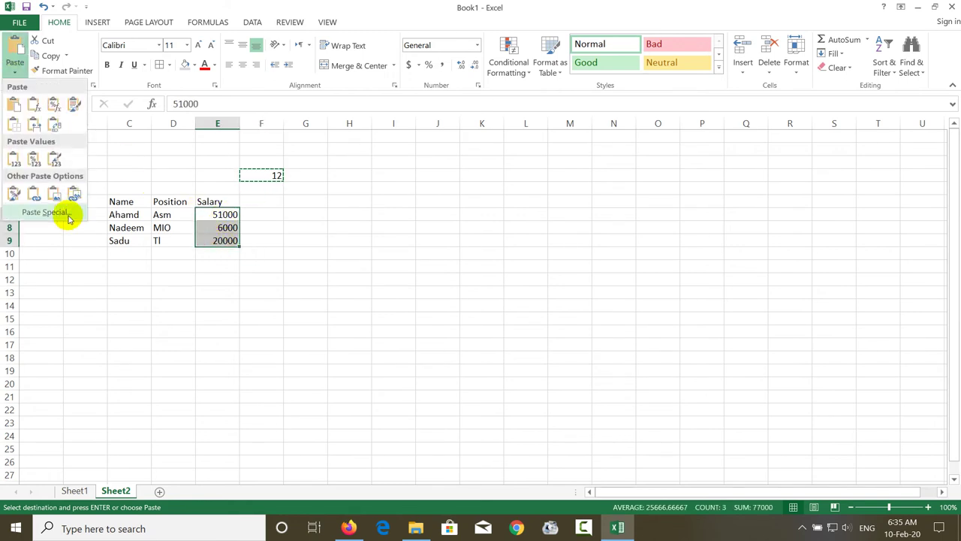
click(66, 212)
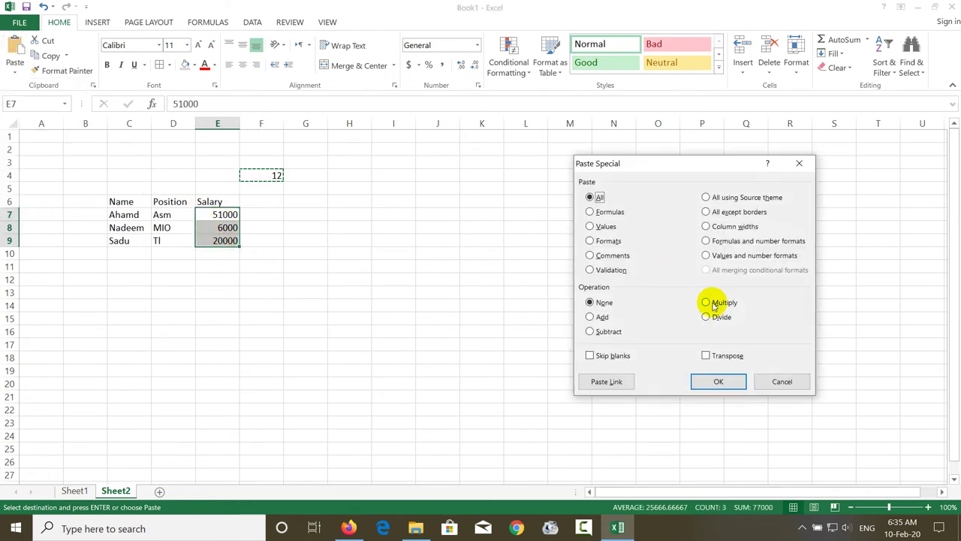
click(709, 303)
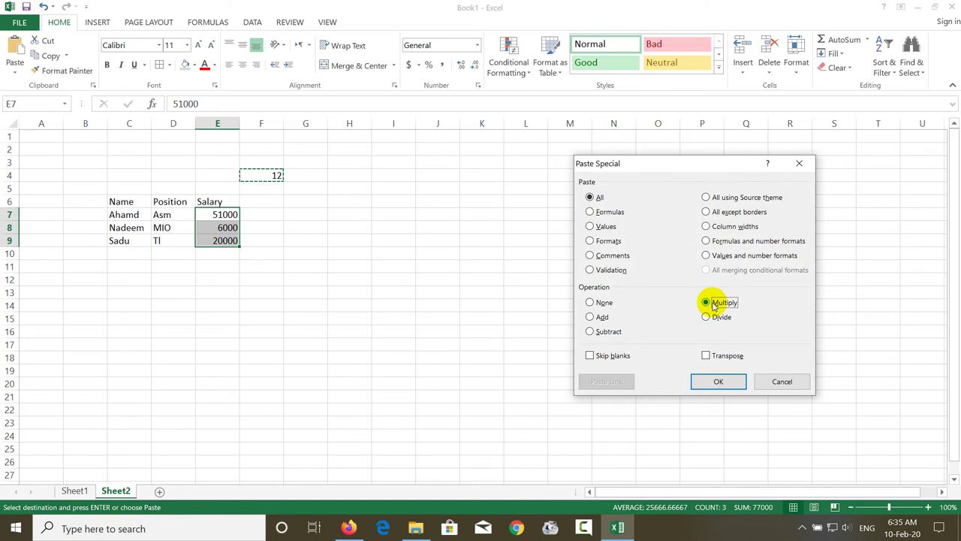
click(719, 381)
drag(401, 324, 402, 325)
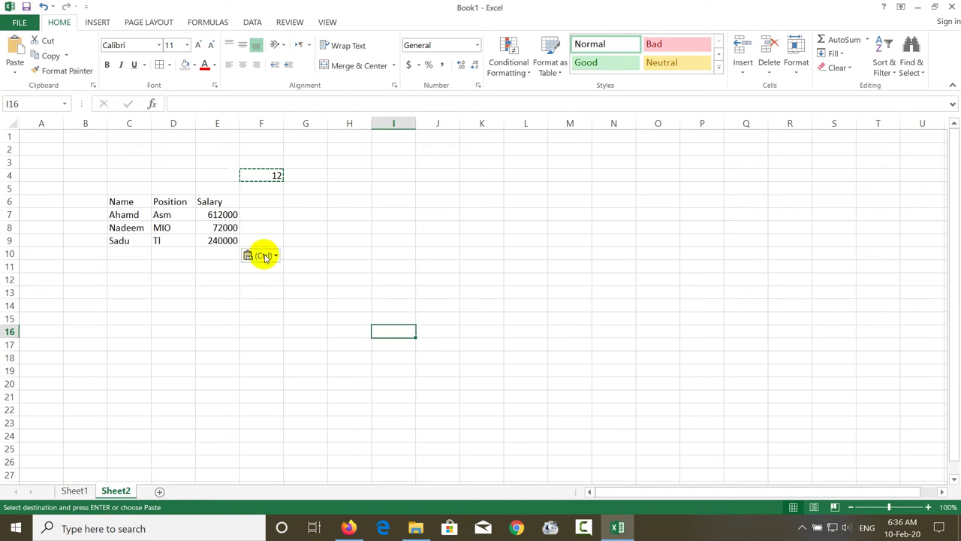
Step: Review the multiplied salaries in E7:E9 and copy the 12 from F4
click(226, 215)
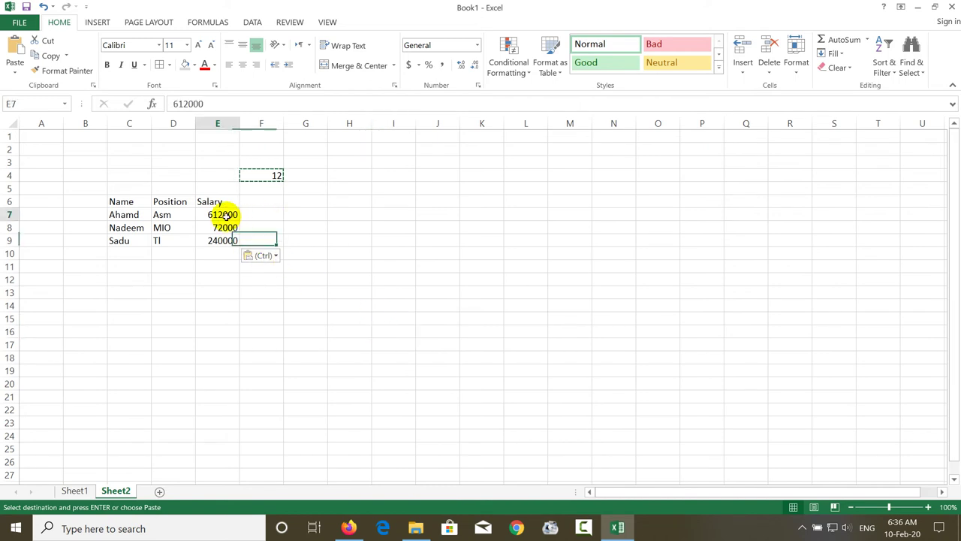
click(224, 225)
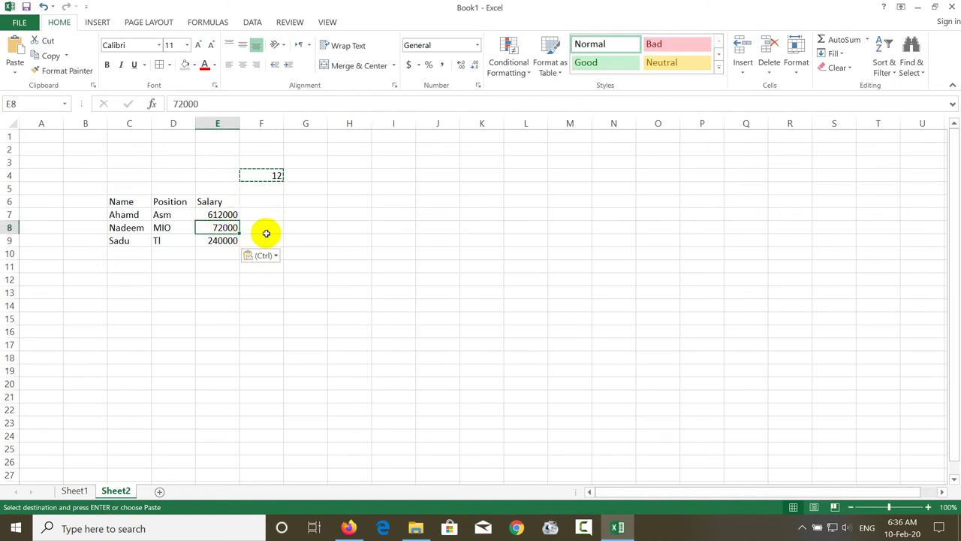
click(223, 240)
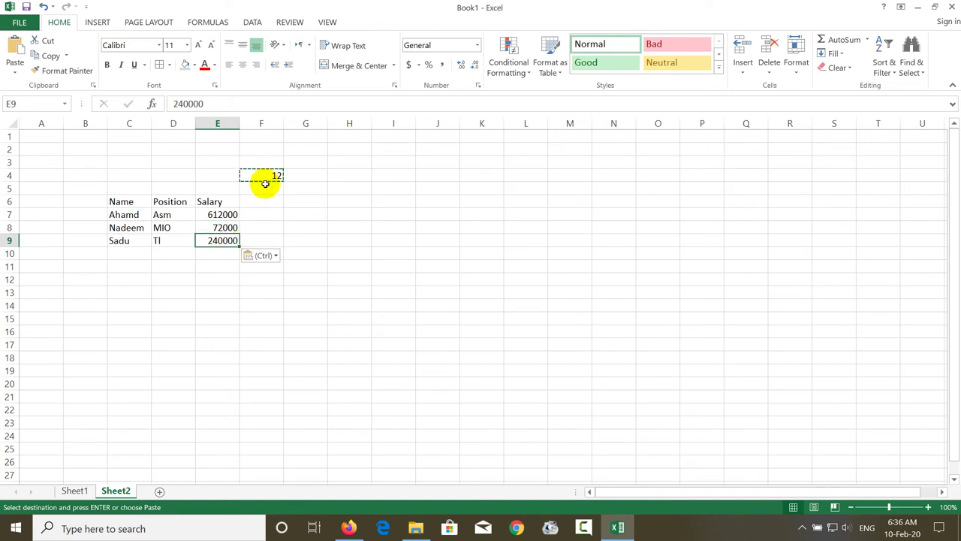
click(266, 175)
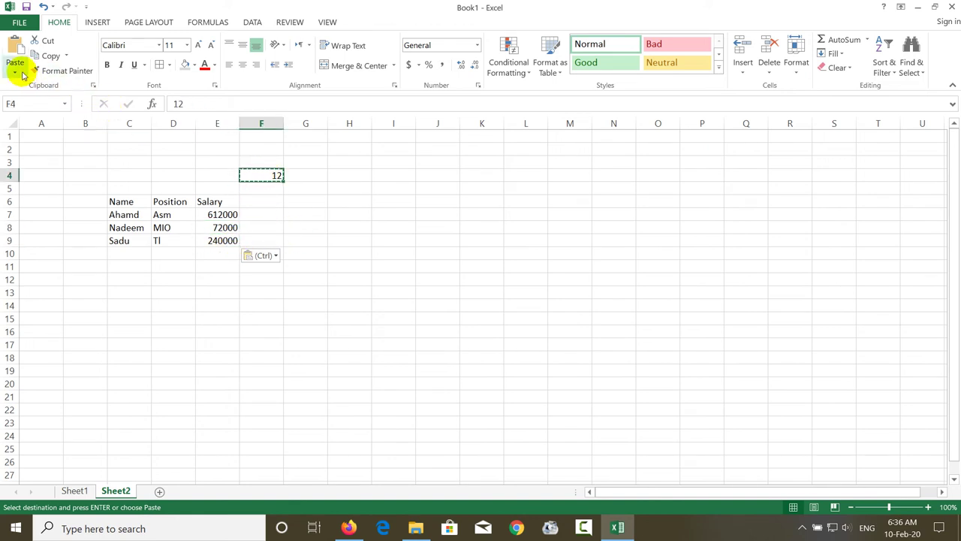
click(47, 55)
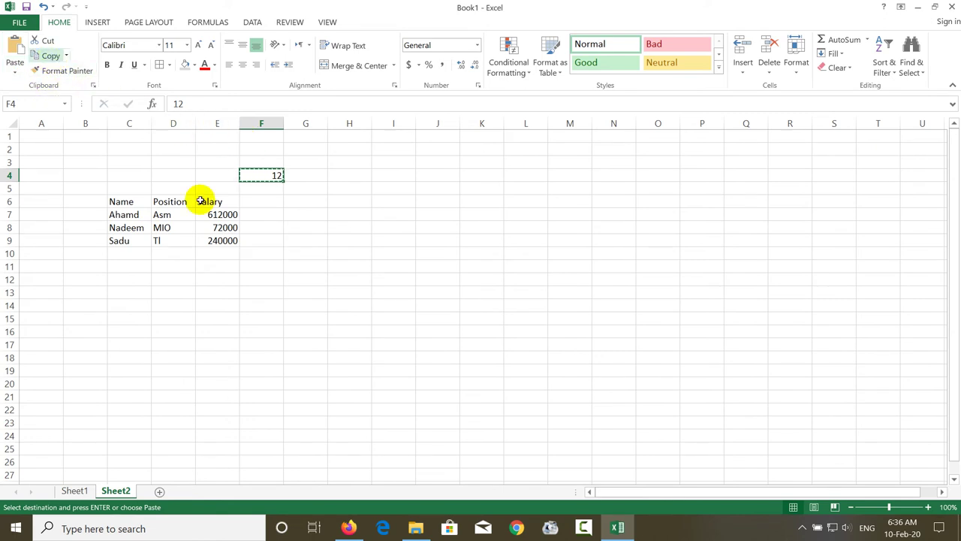
Step: Divide E7:E9 by 12 with Paste Special Divide, restoring 51000, 6000 and 20000
drag(222, 214, 225, 239)
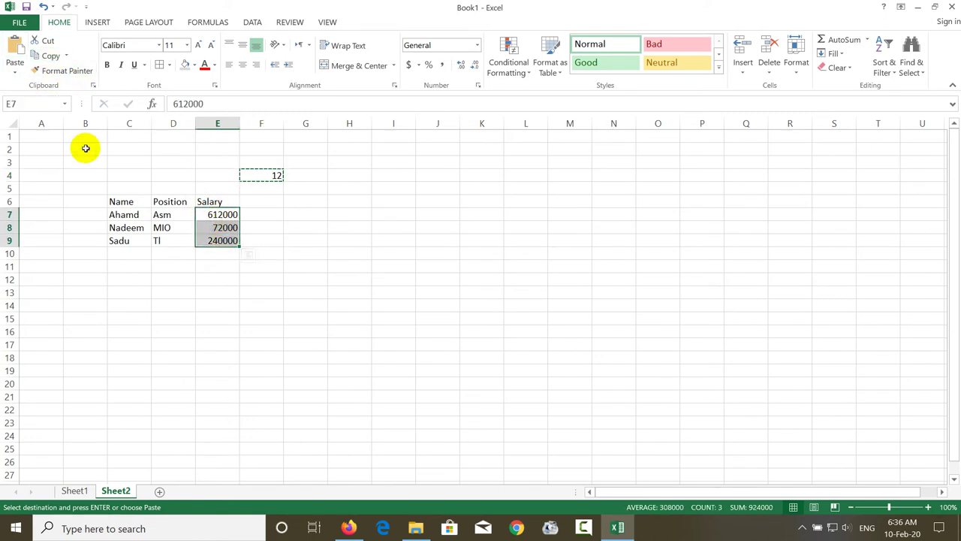
click(20, 73)
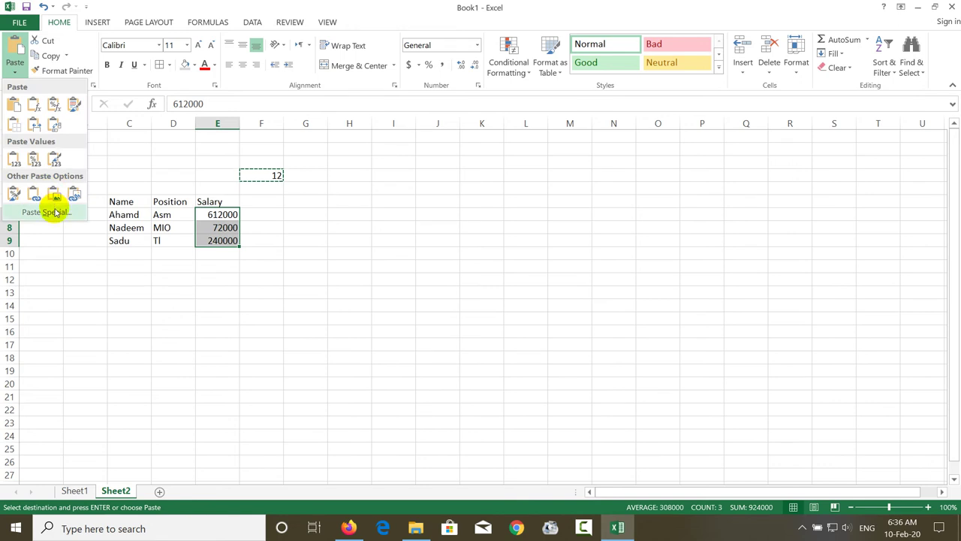
click(48, 210)
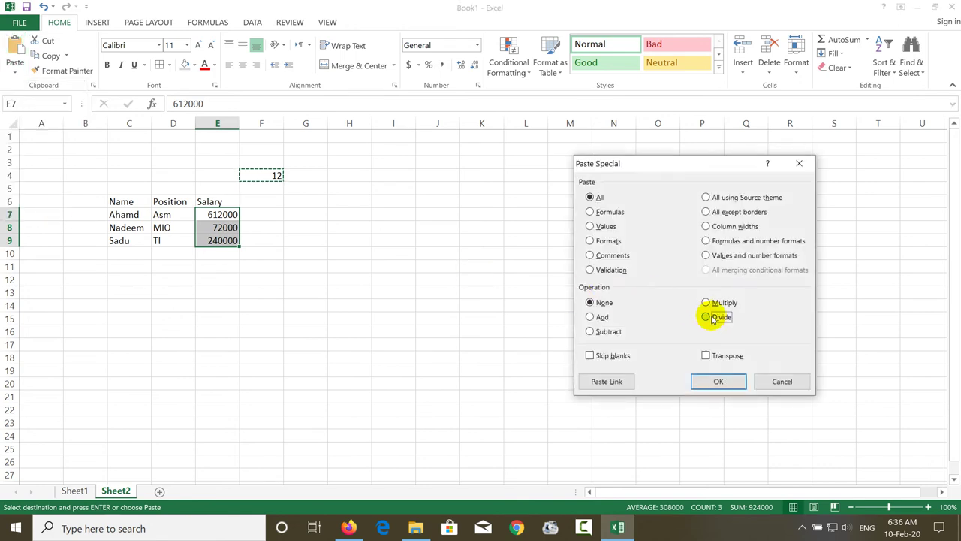
click(710, 316)
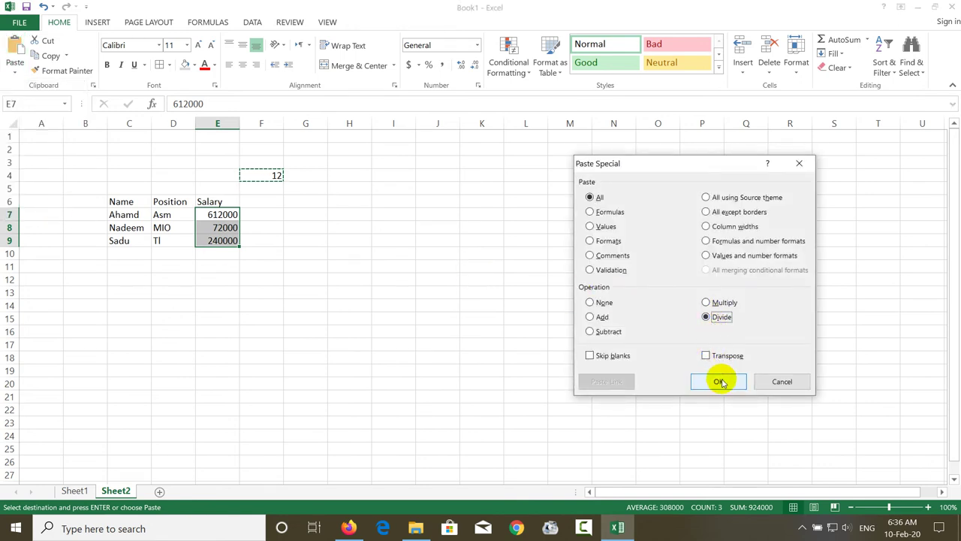
click(719, 381)
click(393, 330)
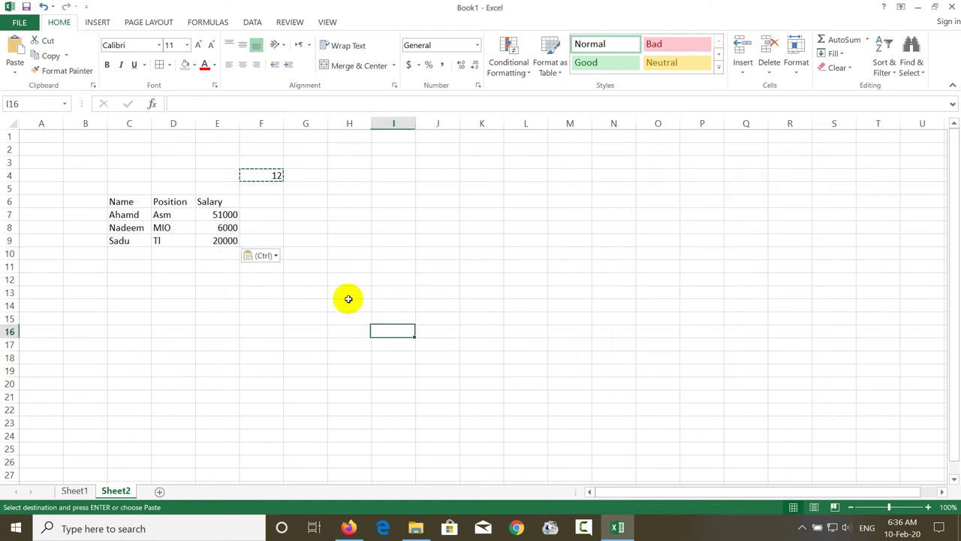
click(230, 215)
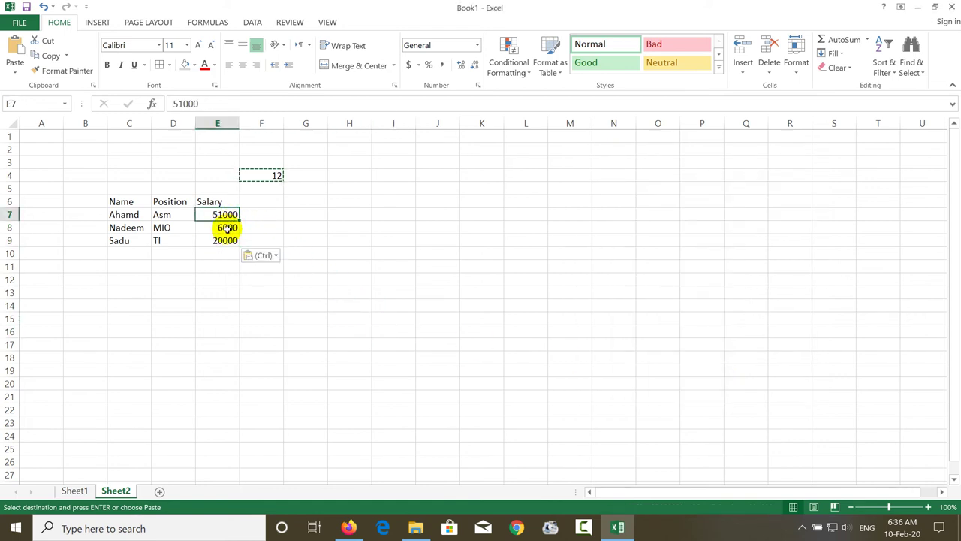
click(227, 228)
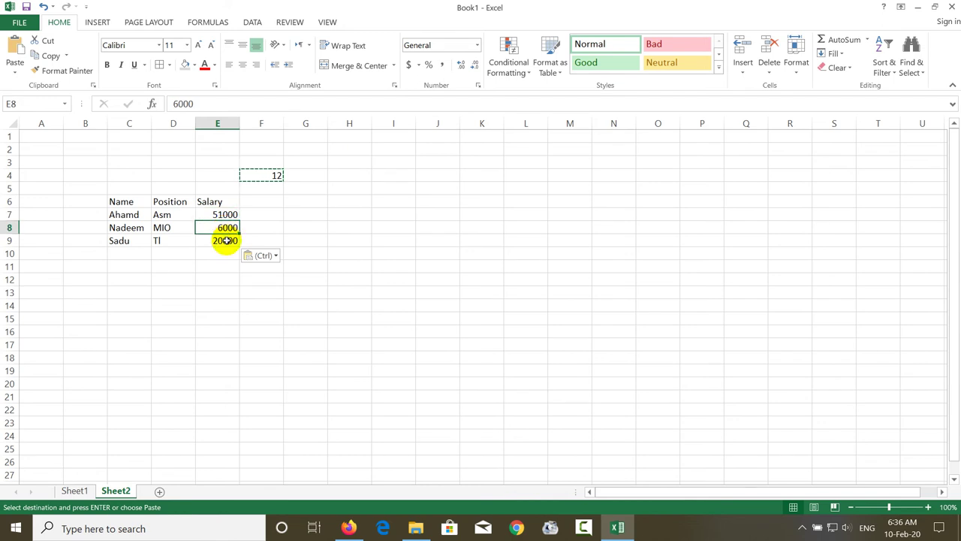
click(224, 239)
click(297, 238)
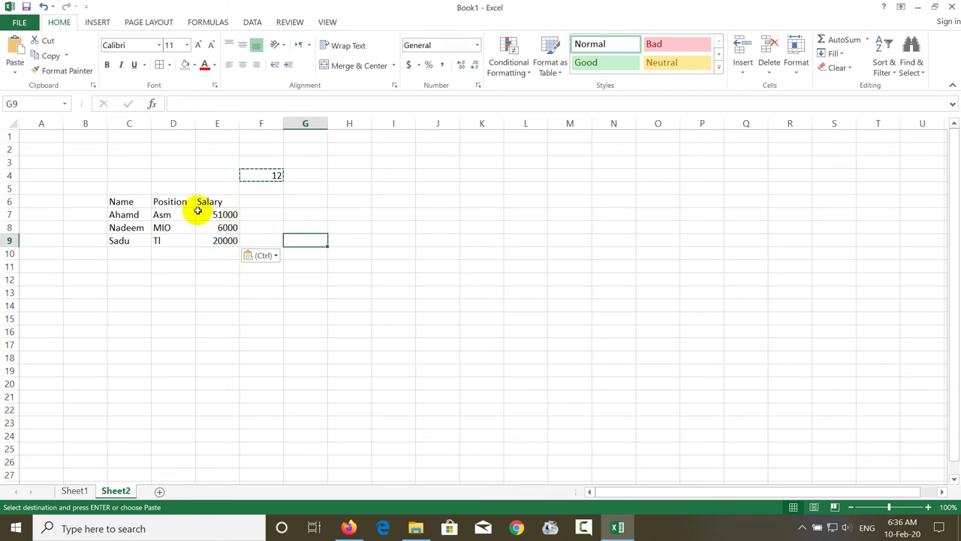
Step: Switch to Sheet1 and dismiss the Paste Special dialog without pasting
click(82, 489)
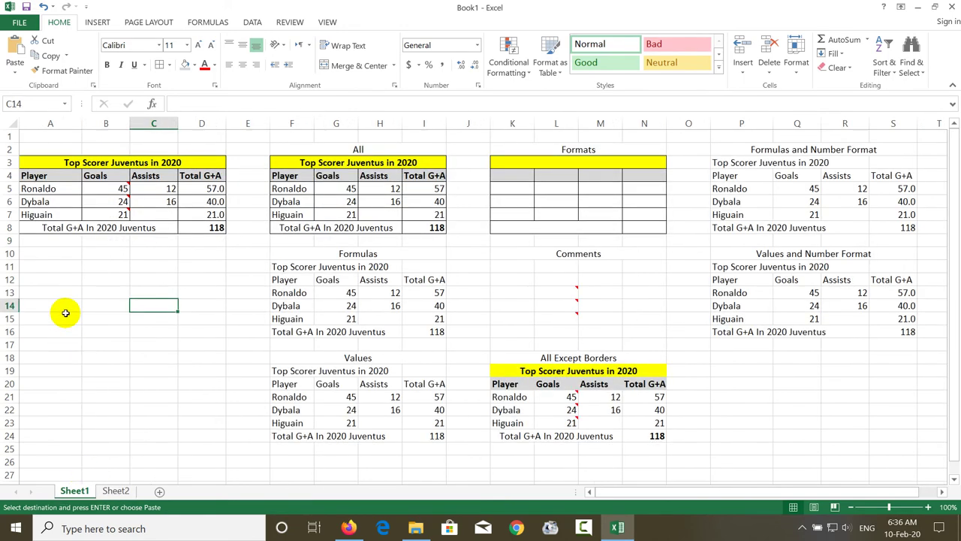
click(18, 78)
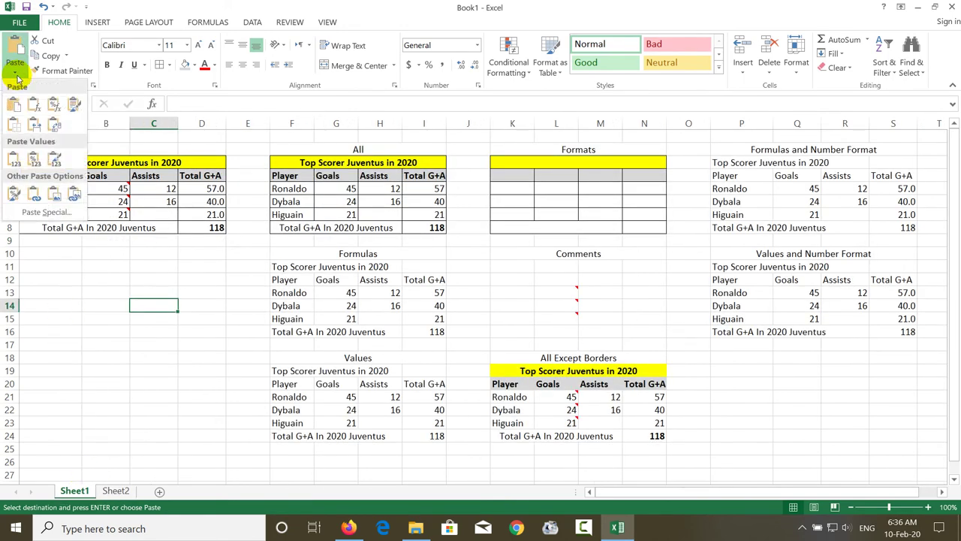
click(58, 216)
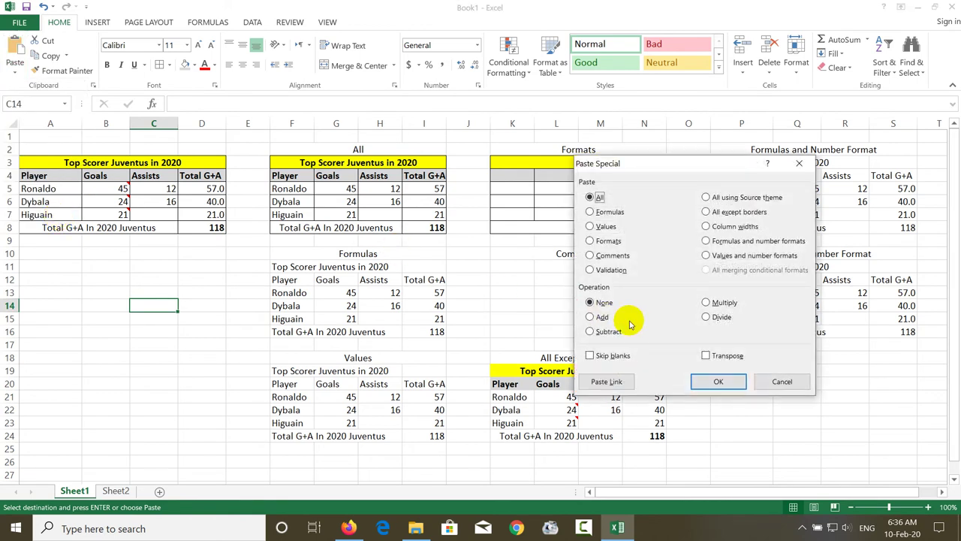
click(768, 381)
Step: Give the Goals, Assists and Total G+A numbers in B5:D7 a light blue fill
click(153, 214)
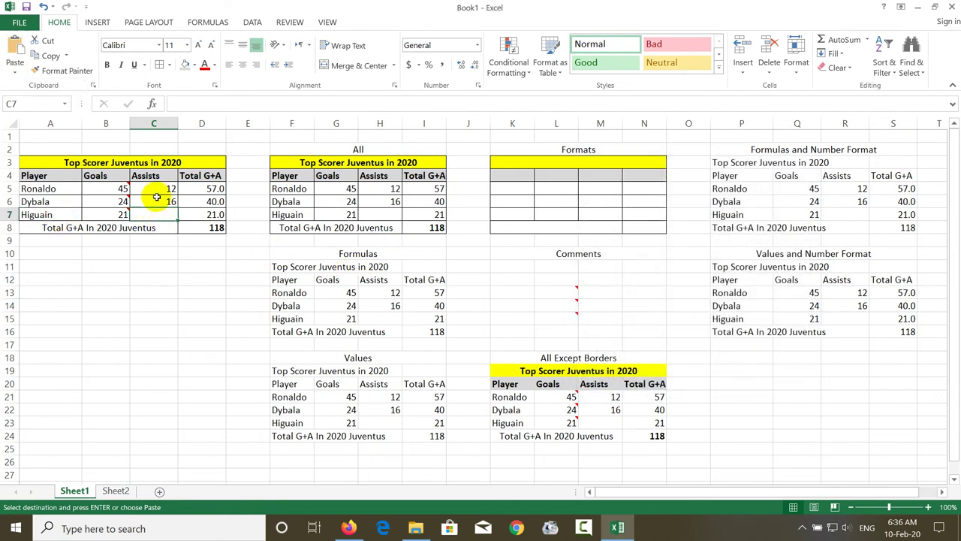
drag(116, 193, 199, 214)
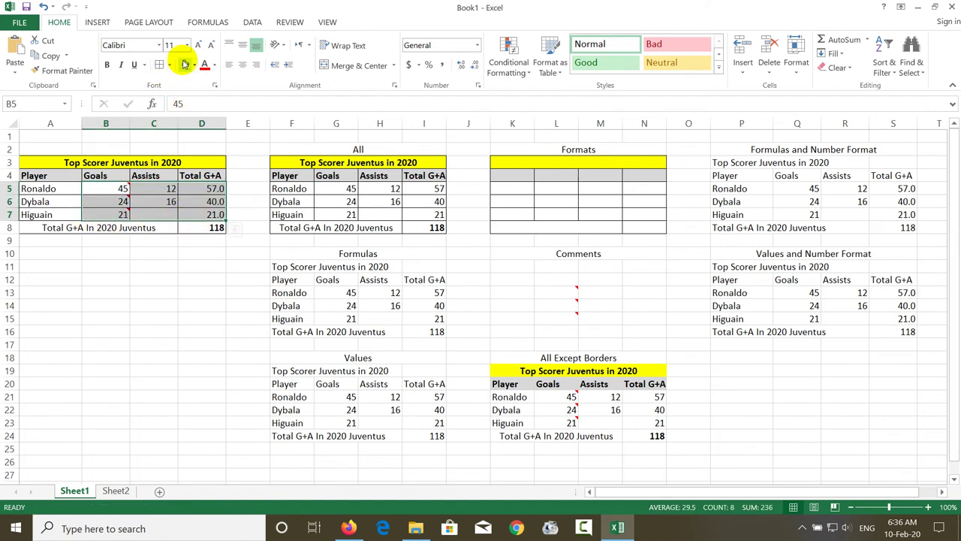
click(195, 65)
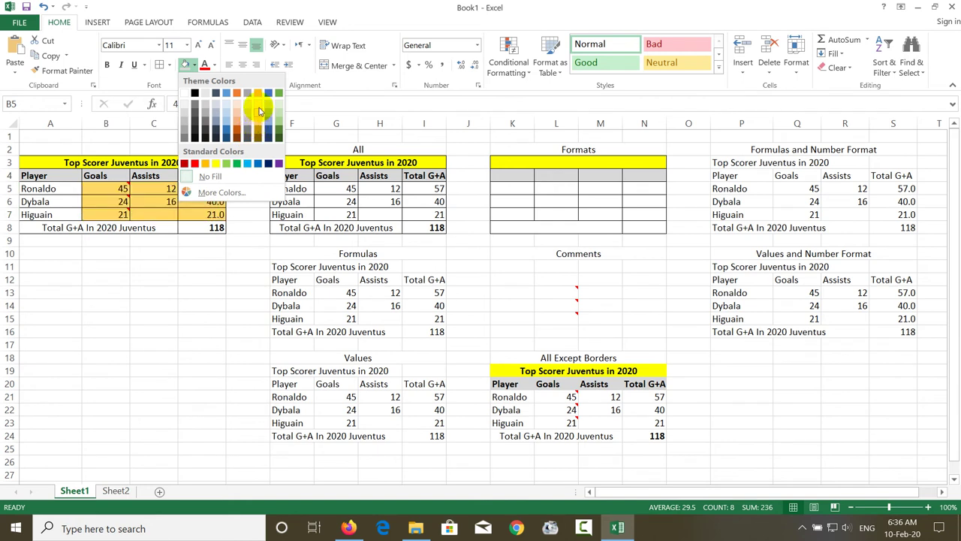
click(268, 102)
click(193, 290)
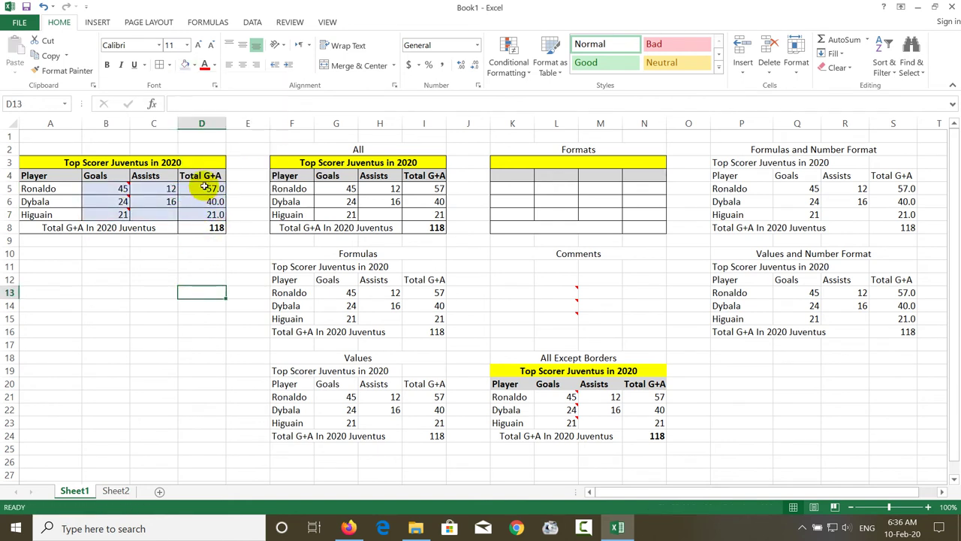
drag(203, 163, 202, 227)
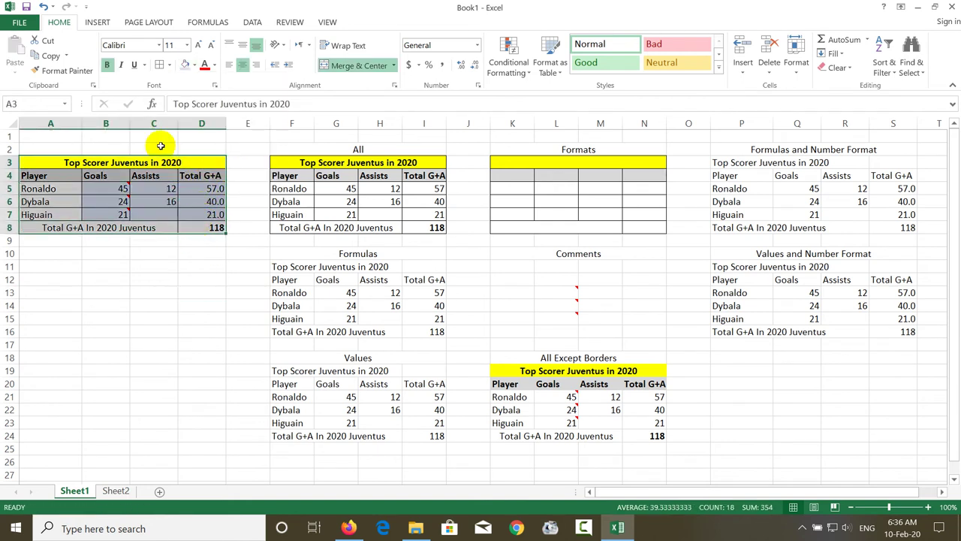
Step: Paste the player table A3:D8 at P19 with Skip blanks, comparing blank R23 with source C7
click(55, 55)
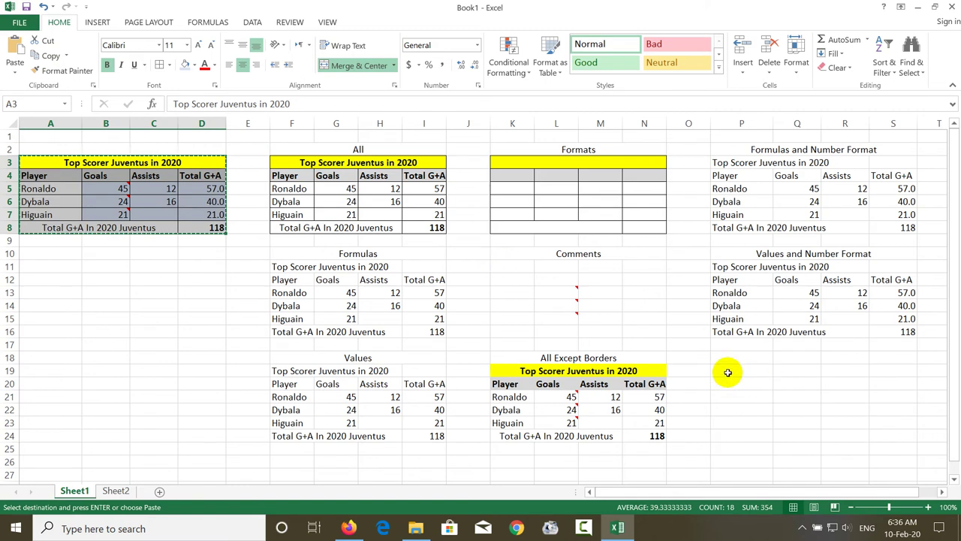
click(727, 372)
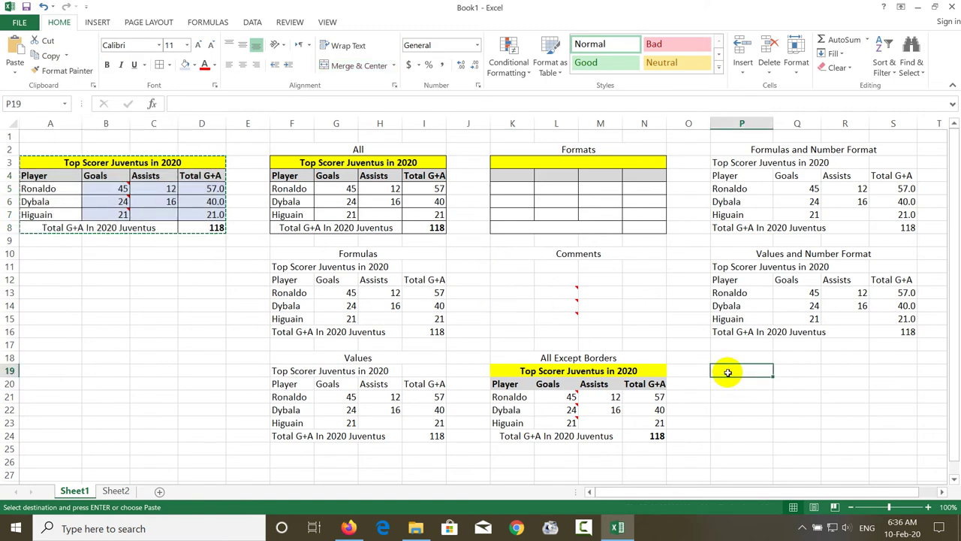
click(15, 69)
click(38, 212)
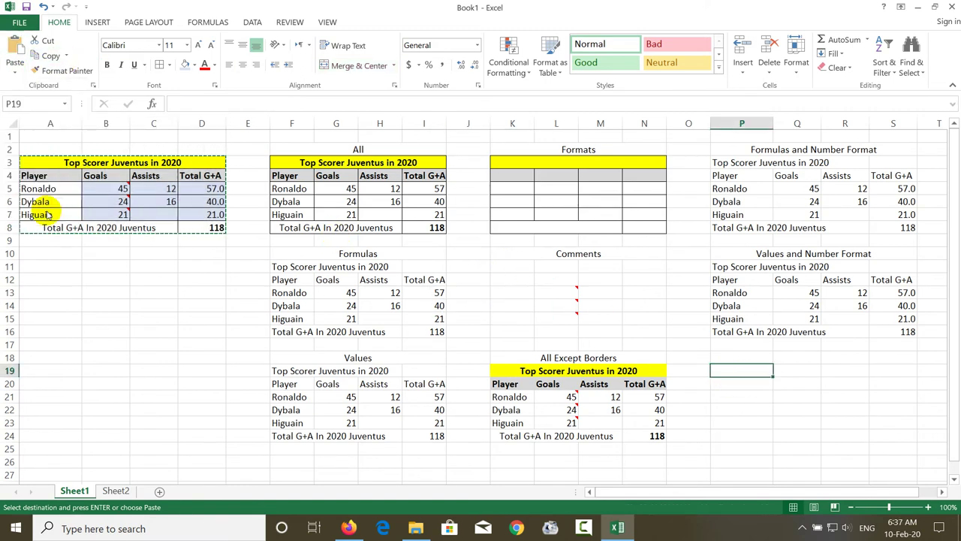
click(612, 355)
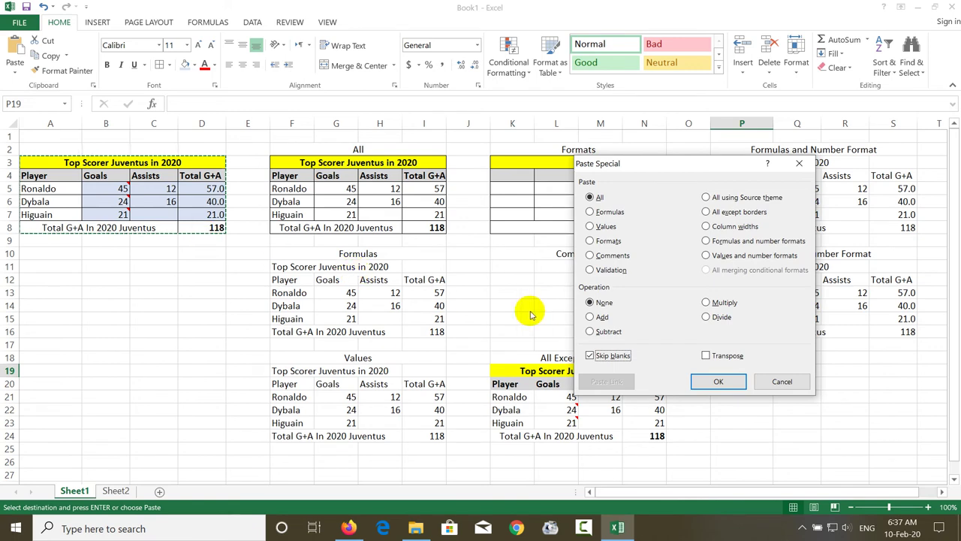
click(719, 382)
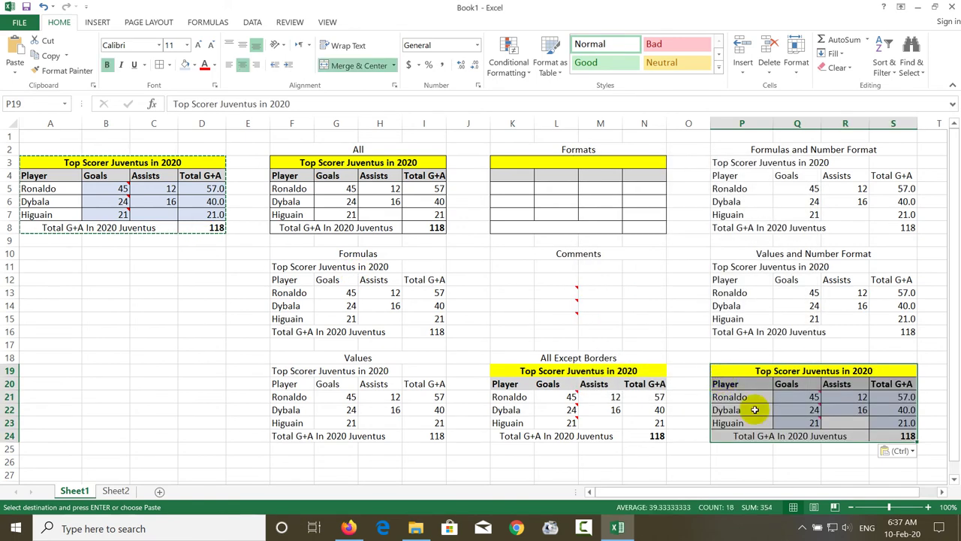
click(814, 448)
click(841, 423)
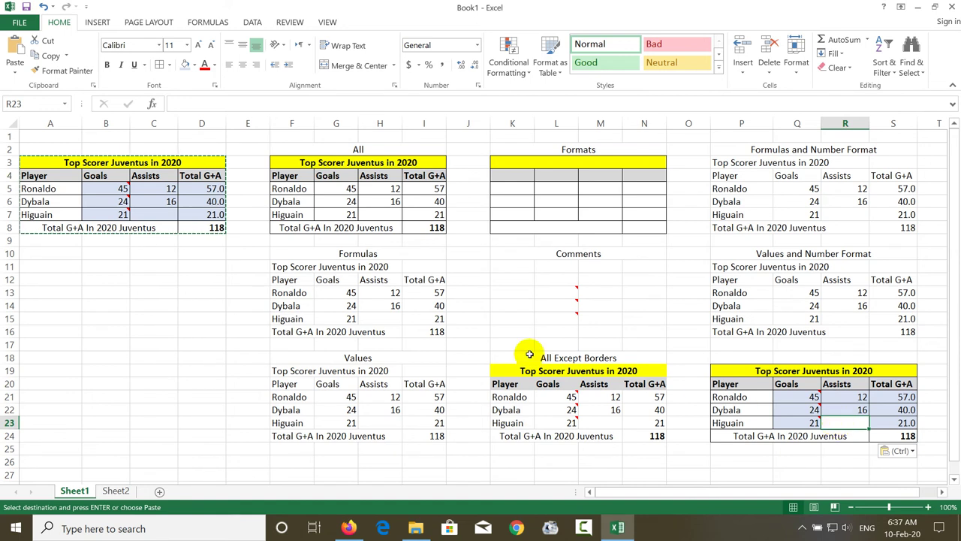
click(154, 217)
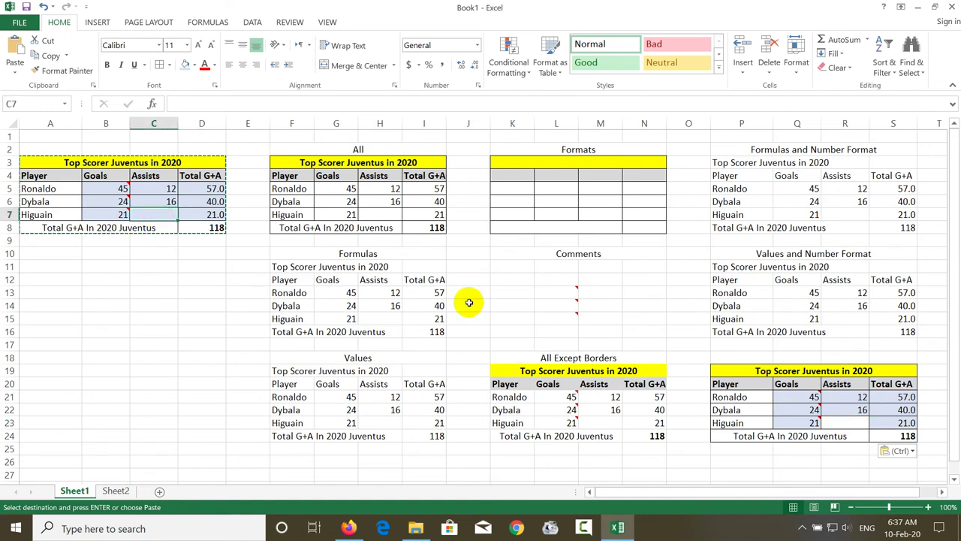
click(845, 425)
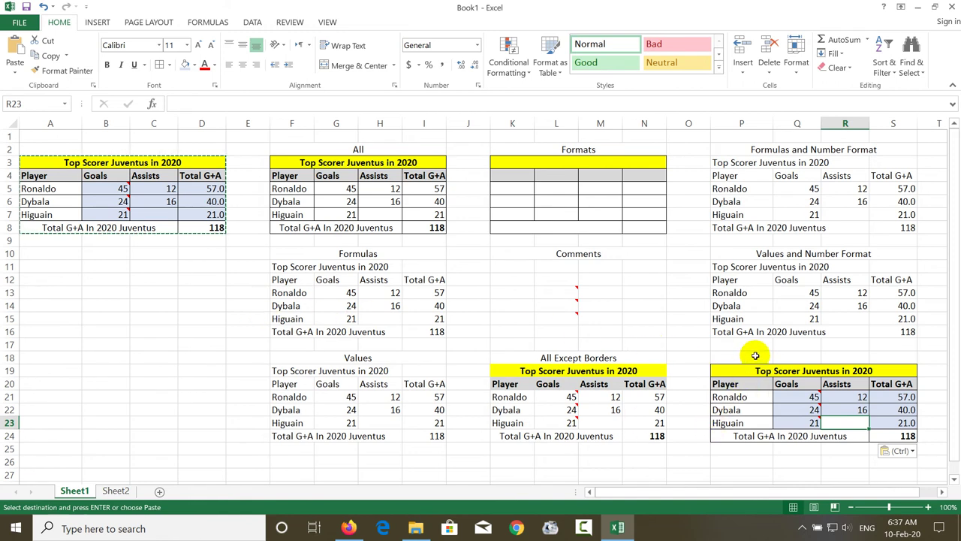
Step: Merge P18:S18 above the pasted copy into a single heading cell
drag(755, 355, 893, 358)
click(361, 65)
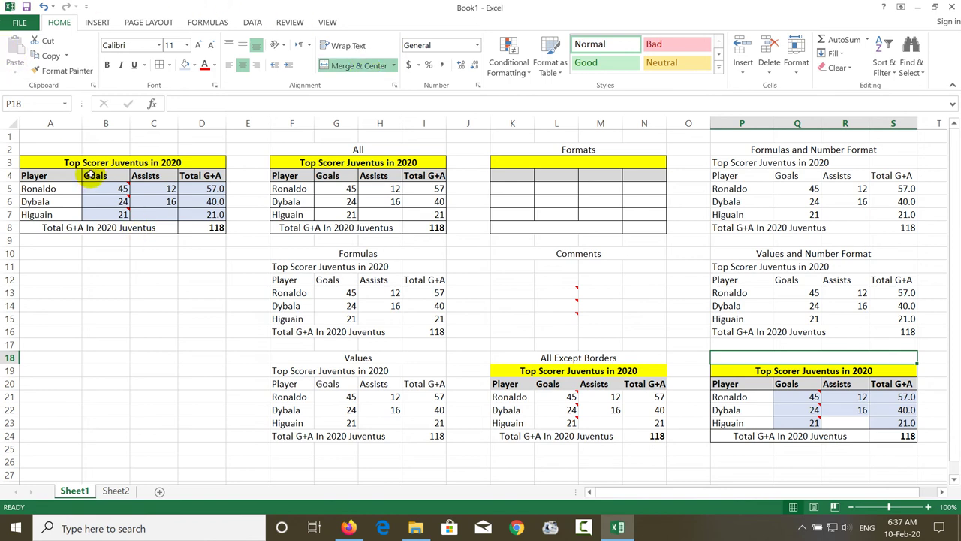
drag(88, 165, 86, 226)
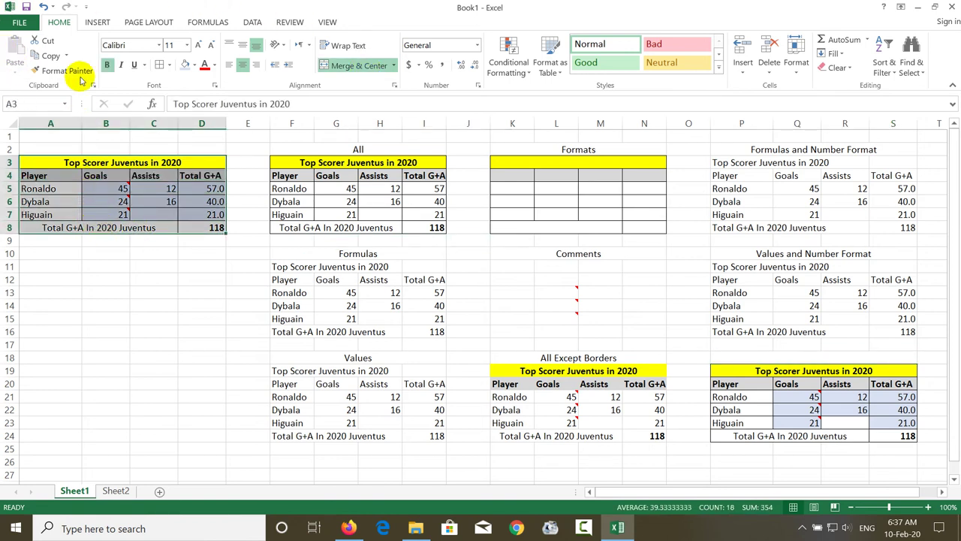
Step: Cancel Paste Special at A12 and review the Player, Goals, Assists and Total G+A headers
click(72, 282)
click(16, 77)
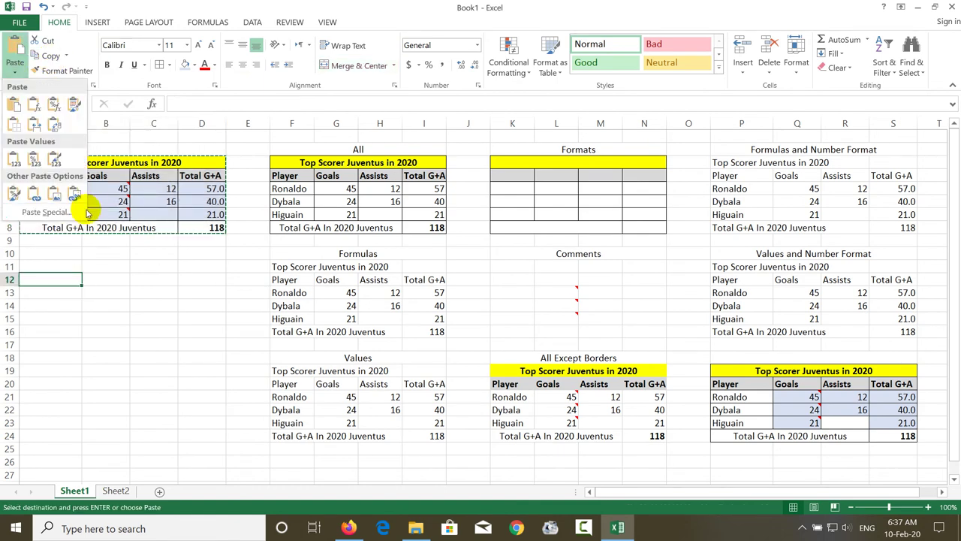
click(67, 208)
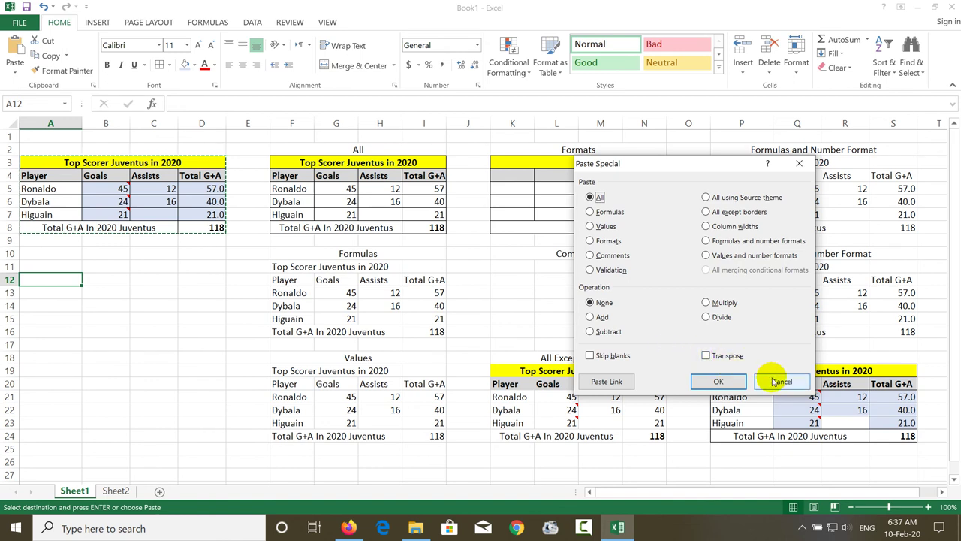
click(781, 382)
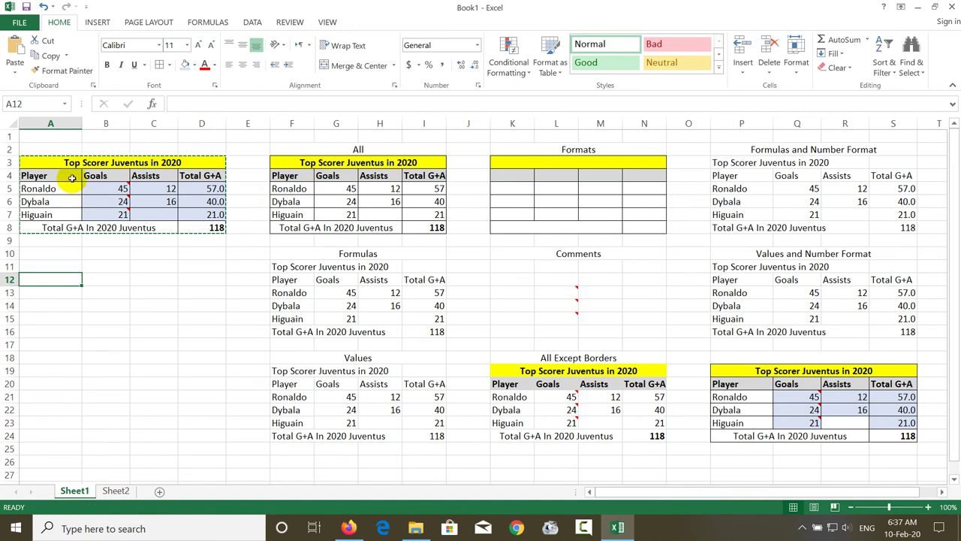
click(71, 178)
click(90, 178)
click(158, 178)
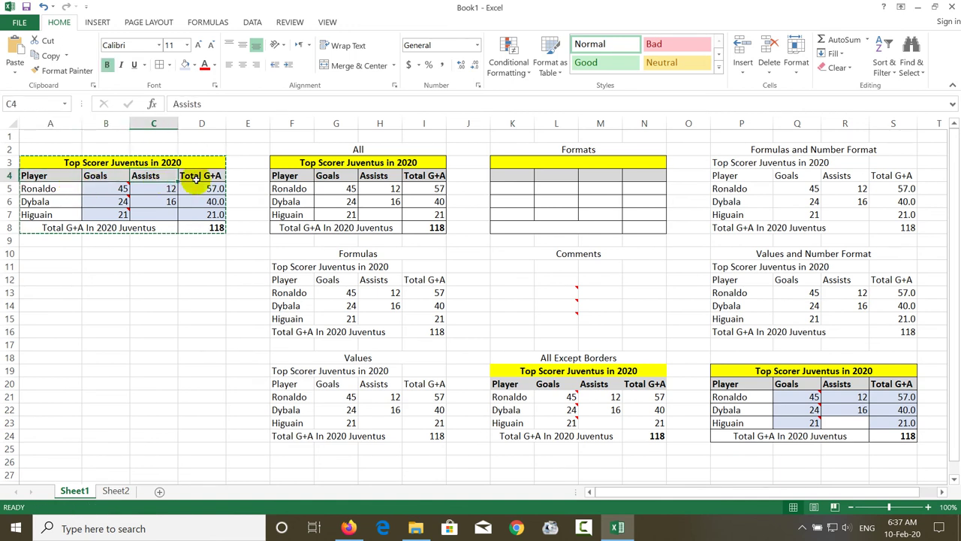
click(196, 178)
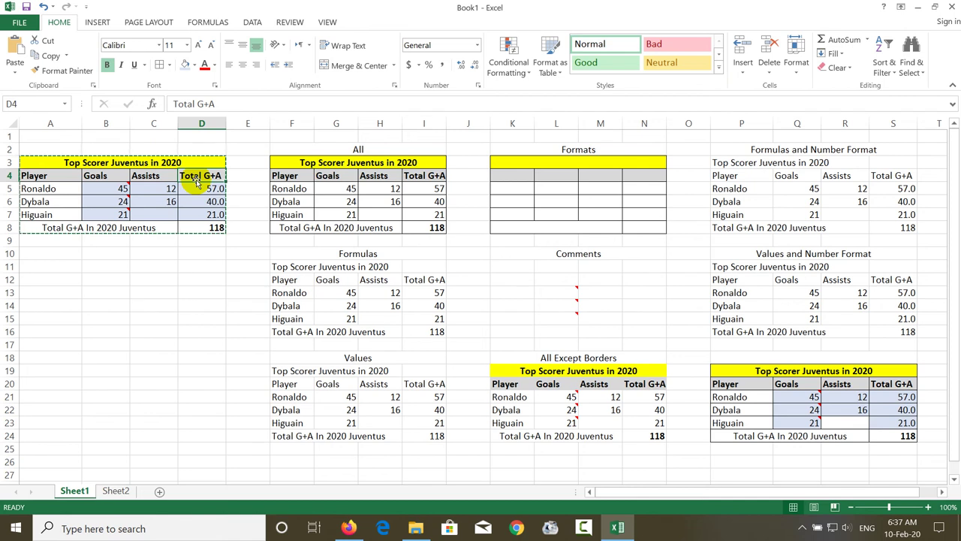
Step: Paste the player table transposed at A13, with players across row 13 and stats down rows
click(54, 294)
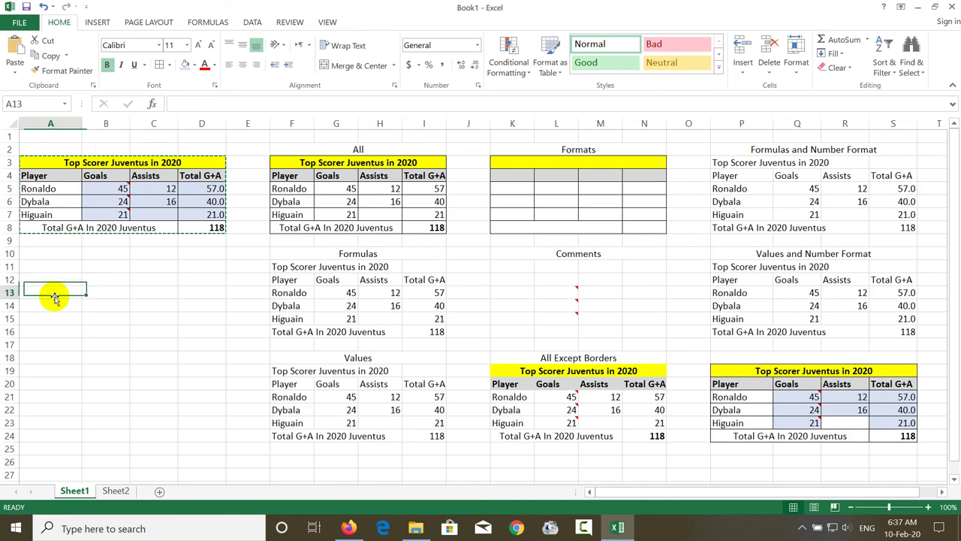
click(15, 72)
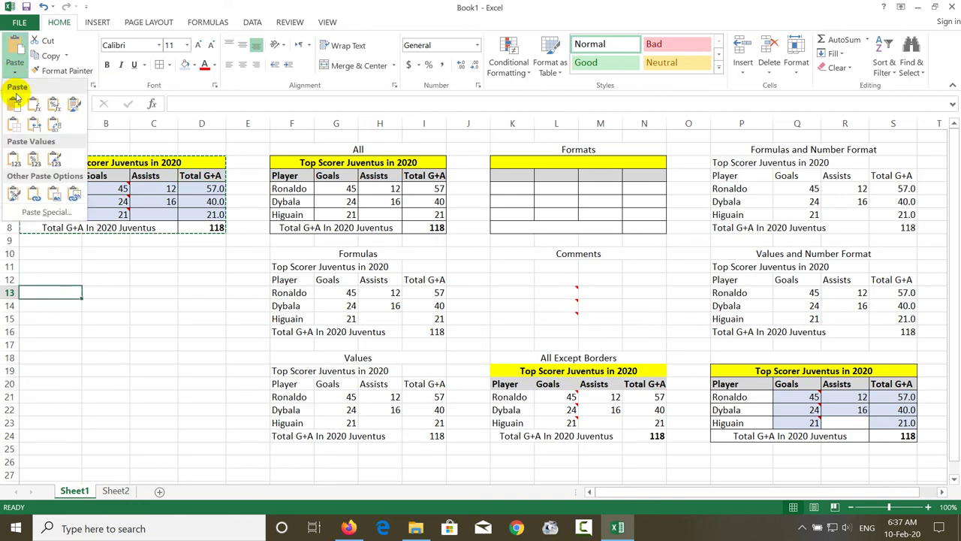
click(45, 212)
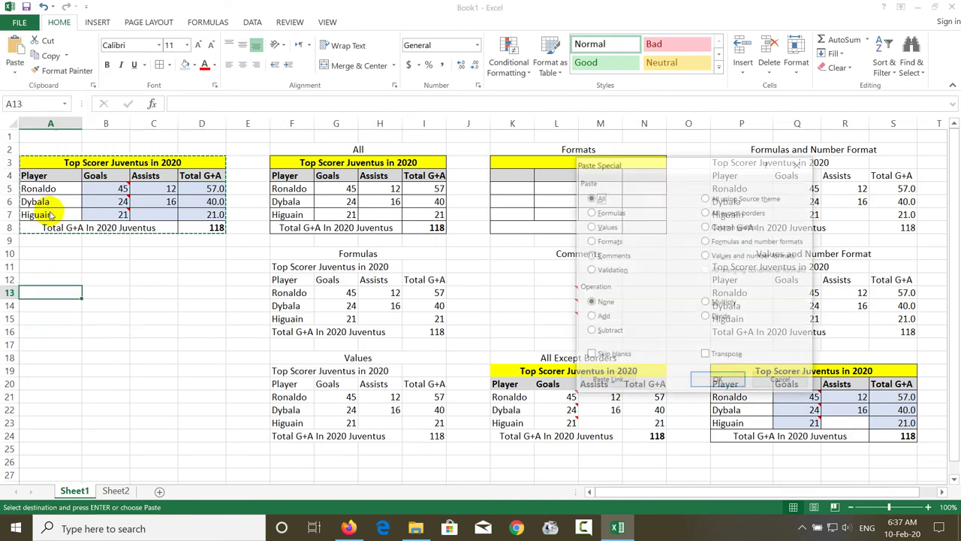
click(726, 357)
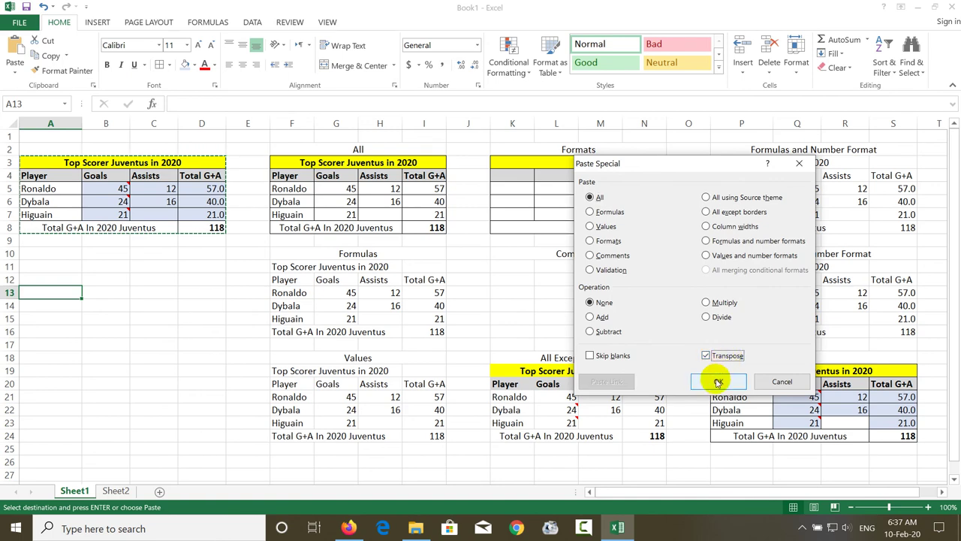
click(718, 382)
click(139, 386)
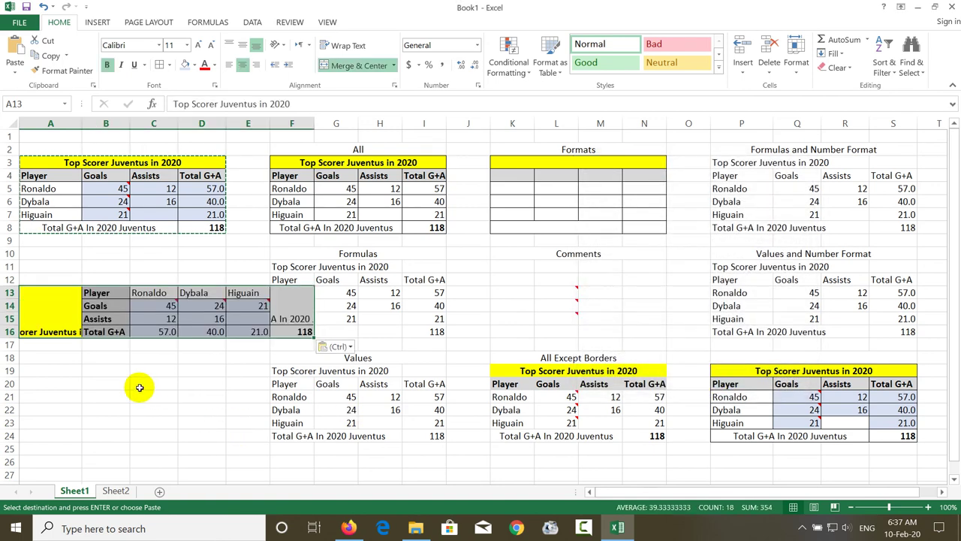
click(114, 294)
click(114, 305)
Step: Enter the heading 'Skip Blanks' in merged cell P18 above the skip-blanks copy
click(116, 316)
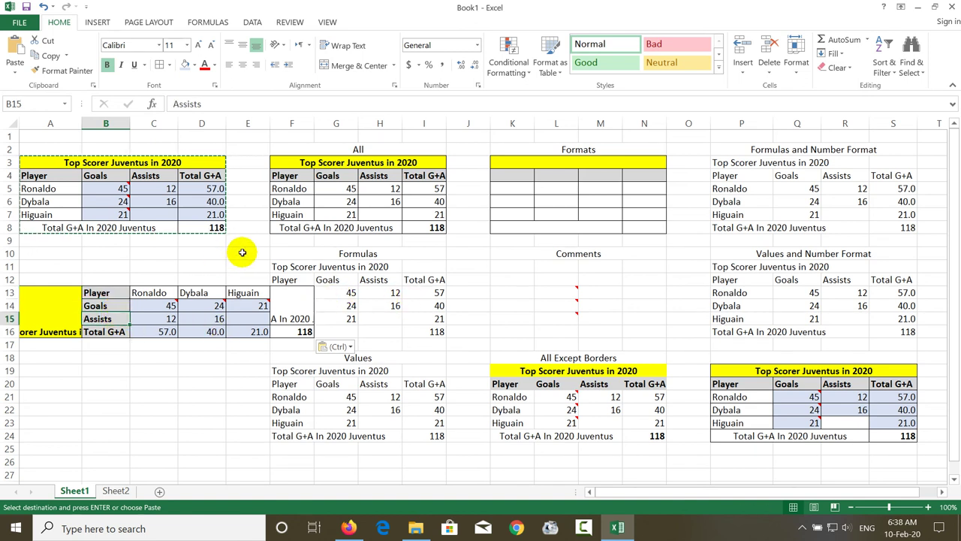
click(743, 396)
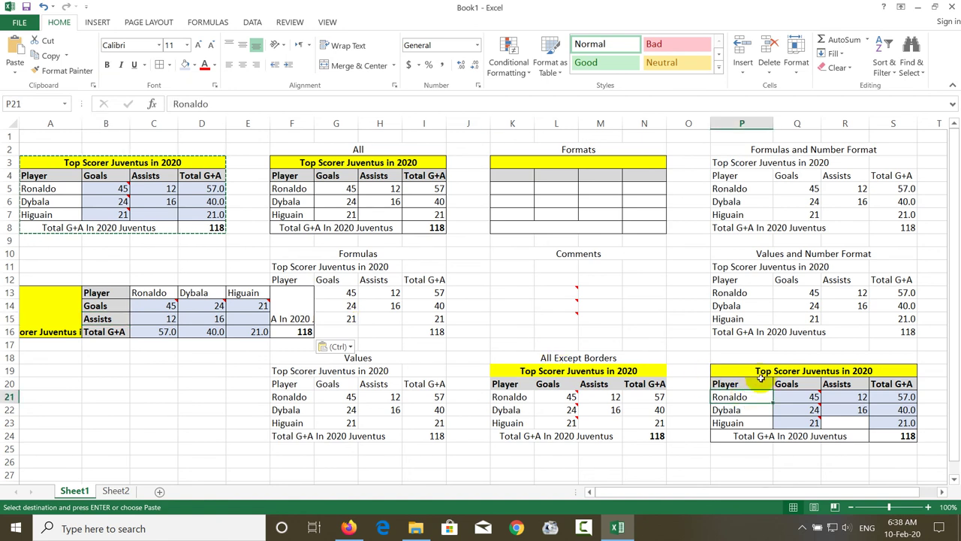
click(773, 355)
text(Skip Blanks)
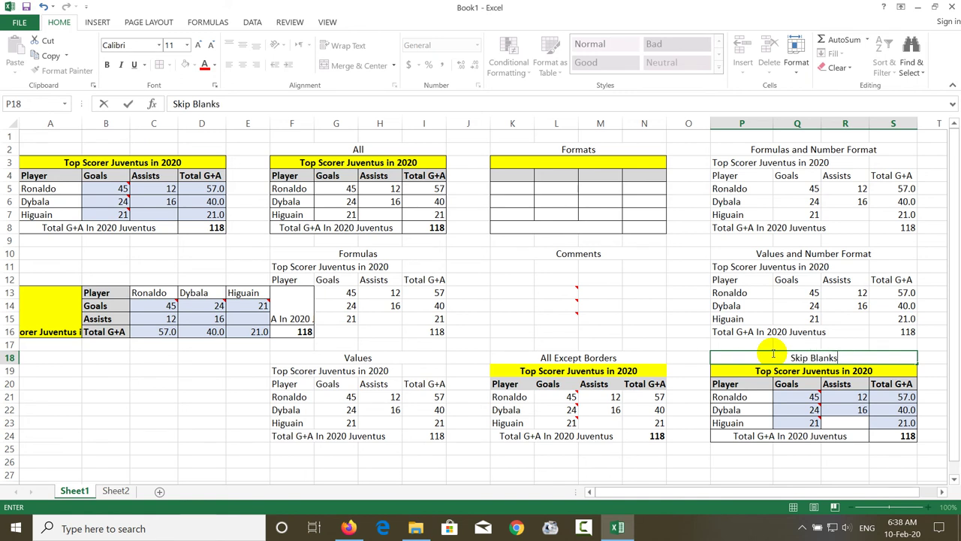
key(Return)
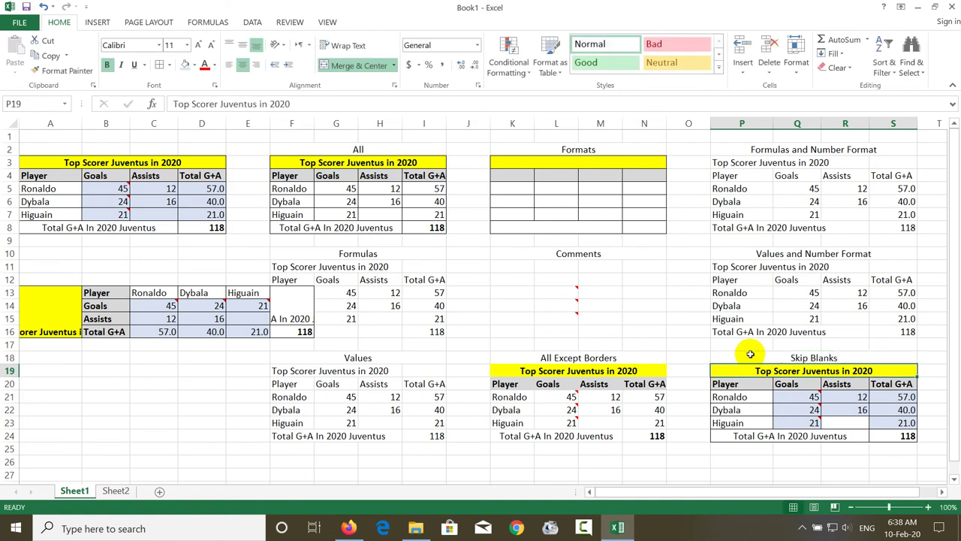
Step: Merge and center A12:E12 and title it 'Transpose'
drag(61, 282, 264, 280)
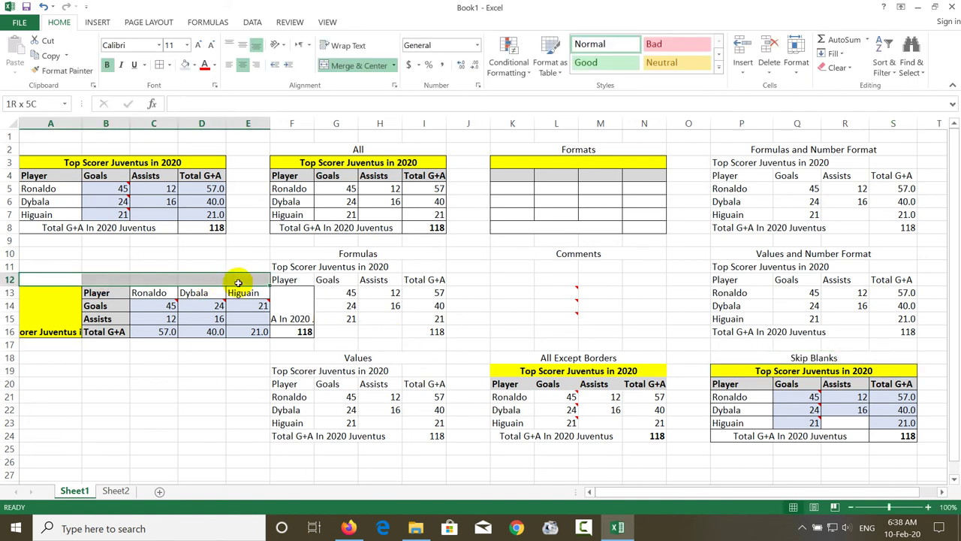
click(332, 66)
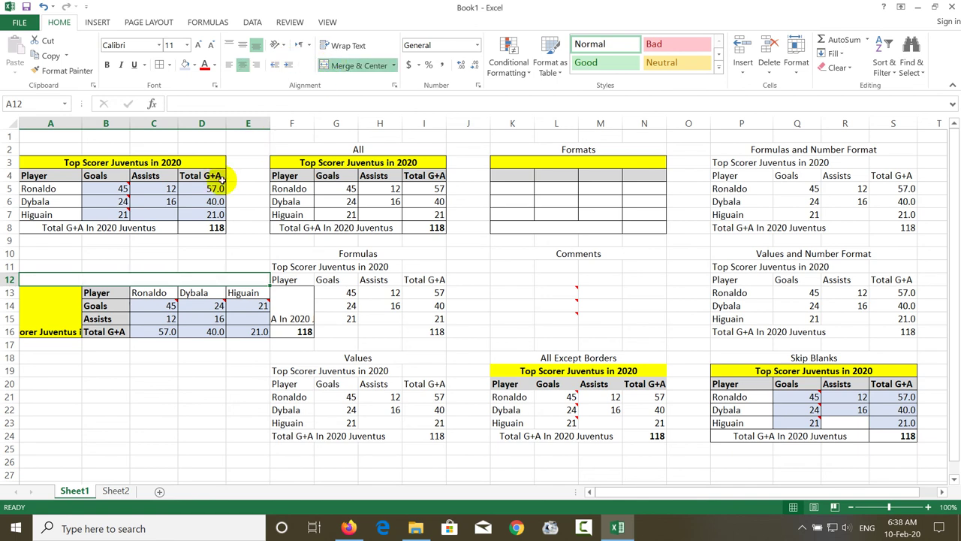
text(Transpose)
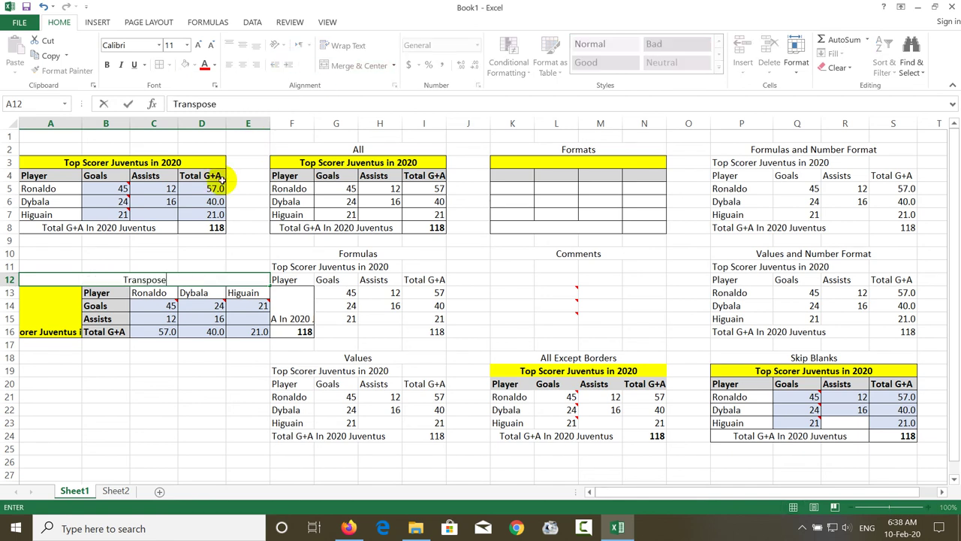
key(Return)
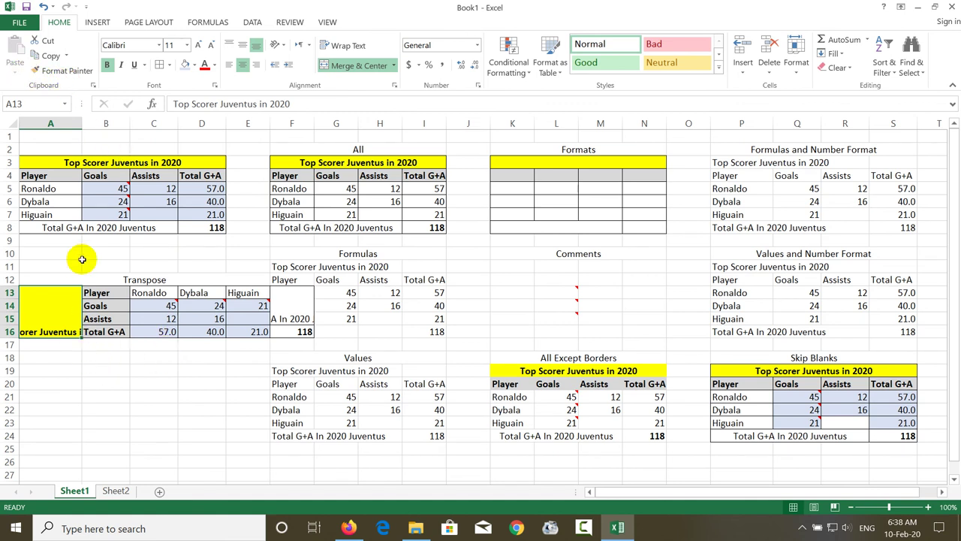
Step: Copy the Top Scorer table A3:D8, then open Paste Special at A19 and cancel it
drag(94, 175, 218, 229)
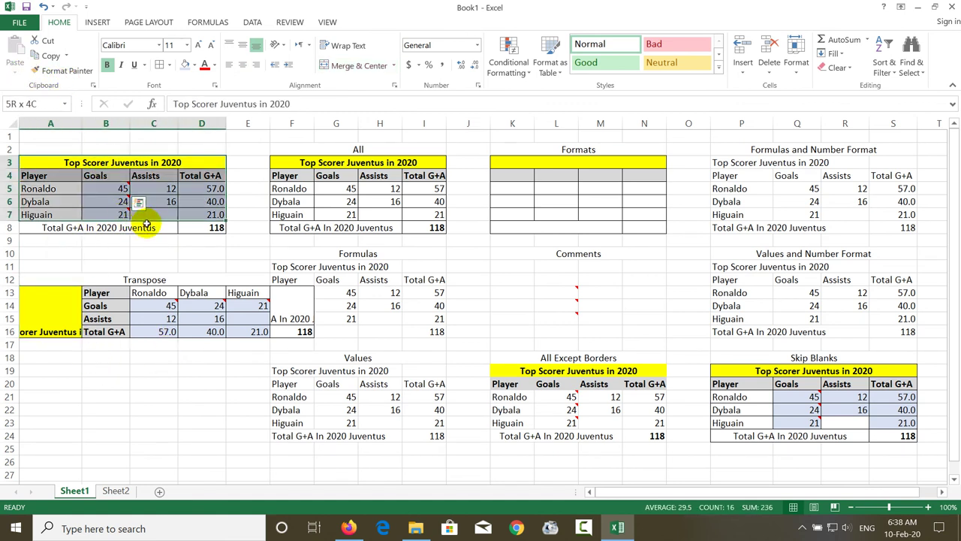
click(60, 57)
click(47, 370)
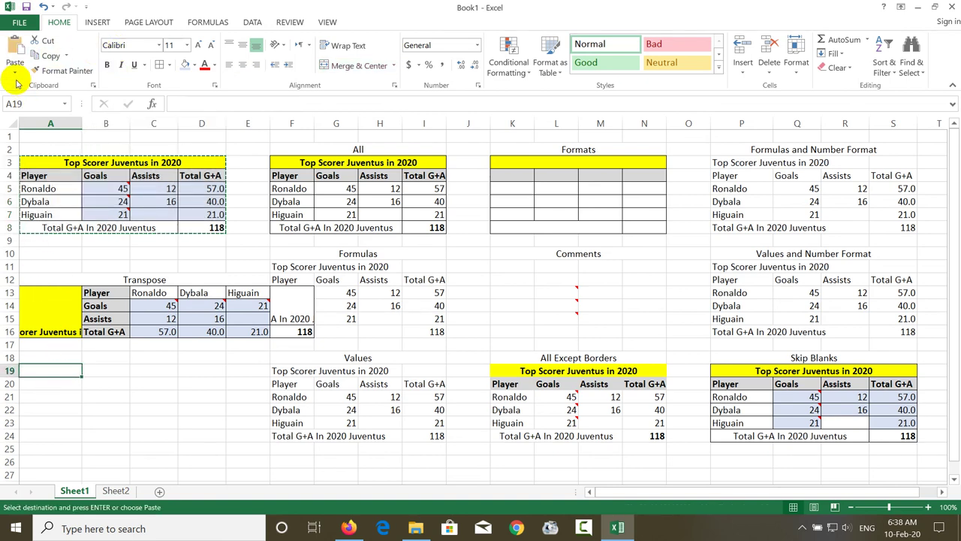
click(16, 72)
click(46, 208)
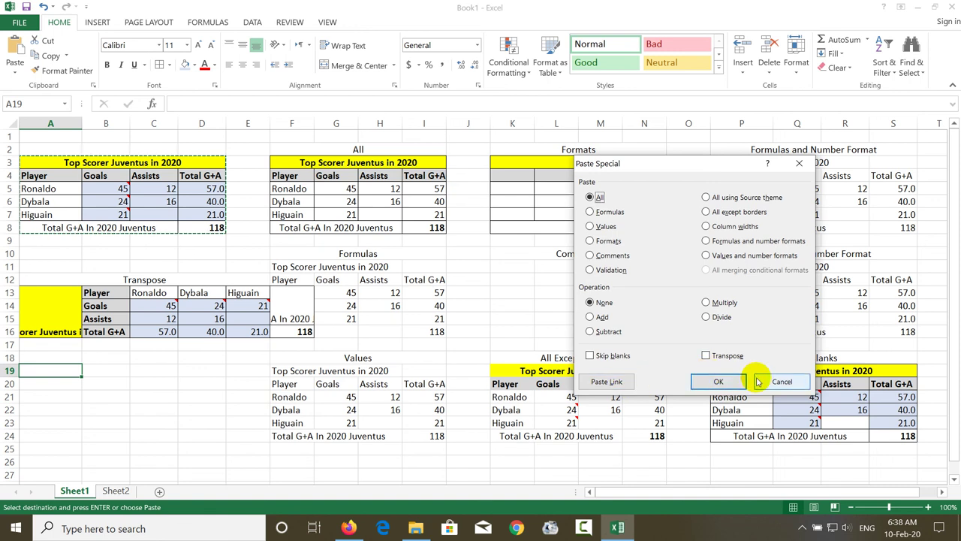
key(Escape)
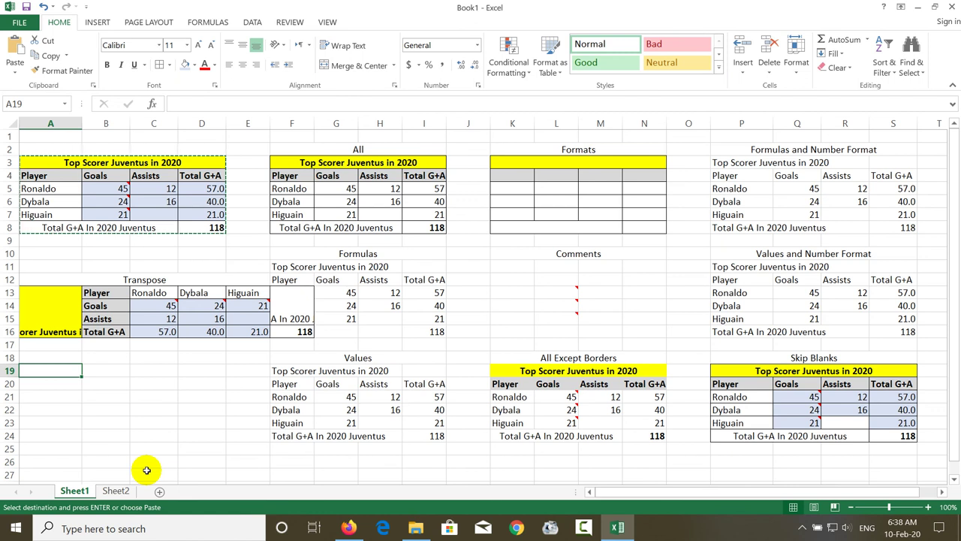
Step: Paste Link the table onto Sheet2 at C12, then inspect formulas like =Sheet1!B5
click(120, 491)
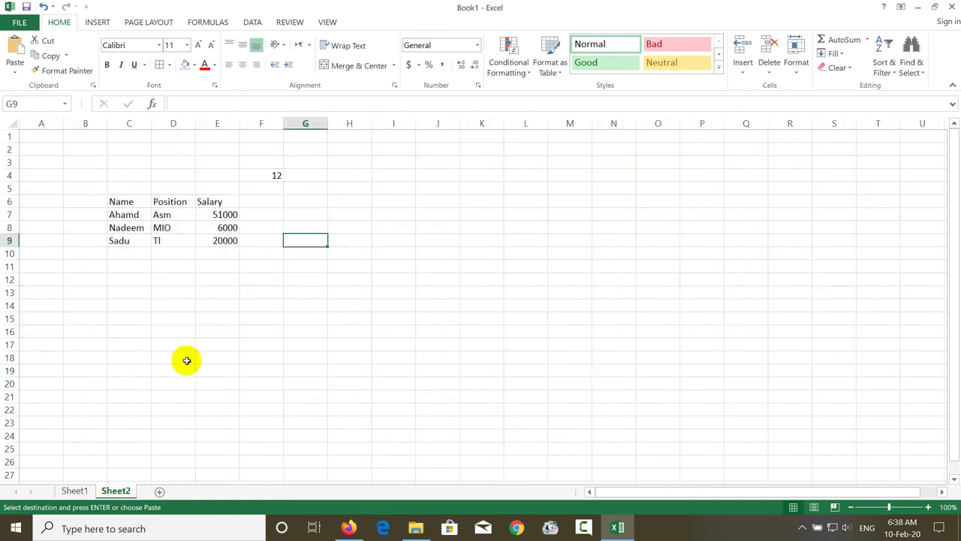
click(129, 279)
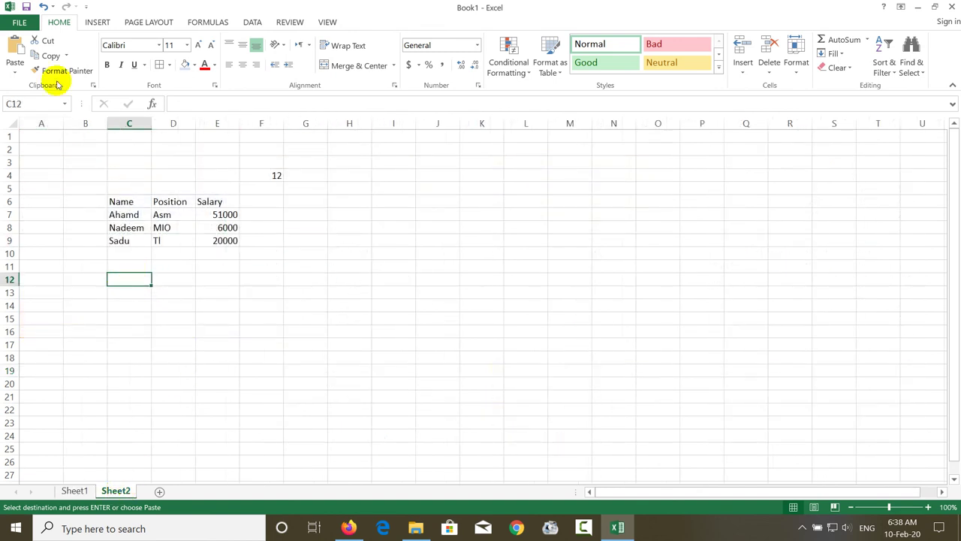
click(15, 73)
click(38, 215)
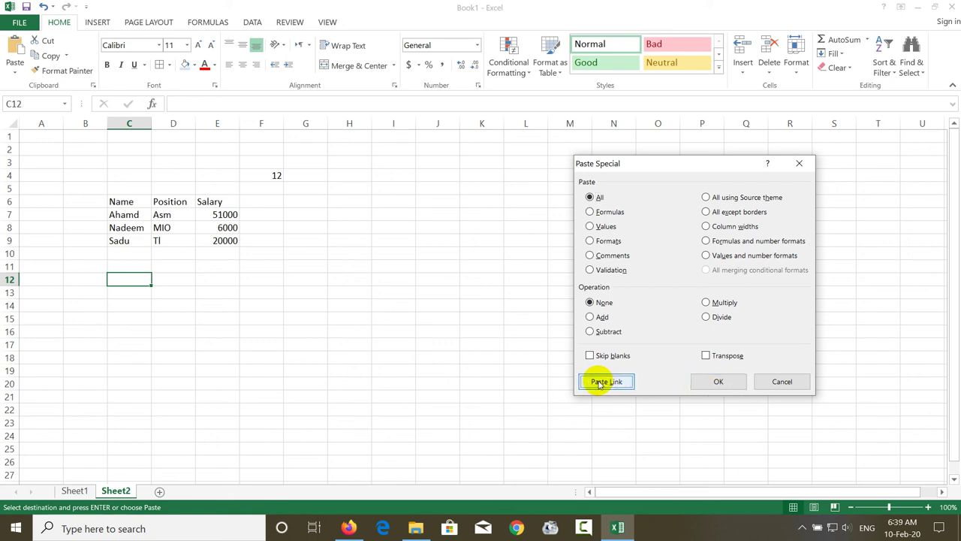
click(601, 381)
click(385, 314)
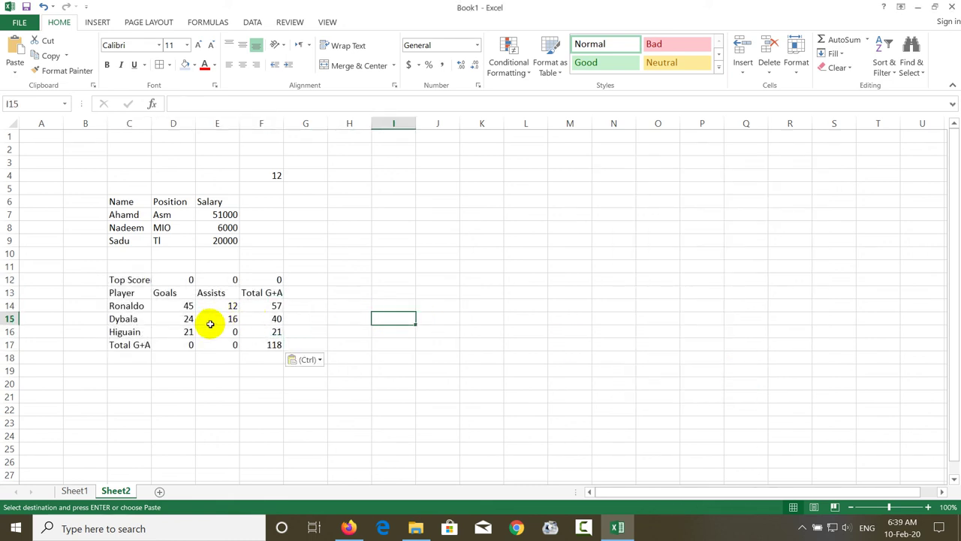
click(168, 307)
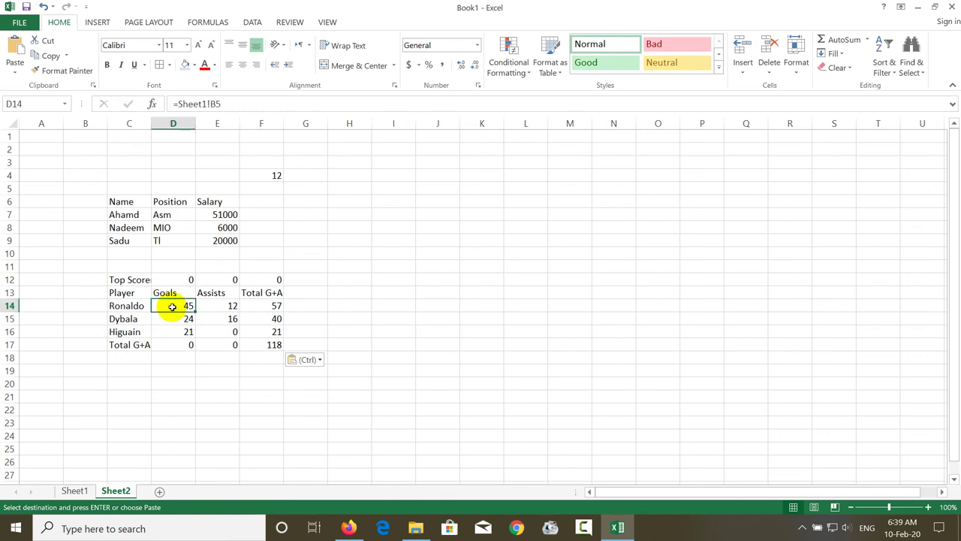
mouse_move(264, 300)
mouse_down()
mouse_move(263, 313)
mouse_move(192, 304)
mouse_up()
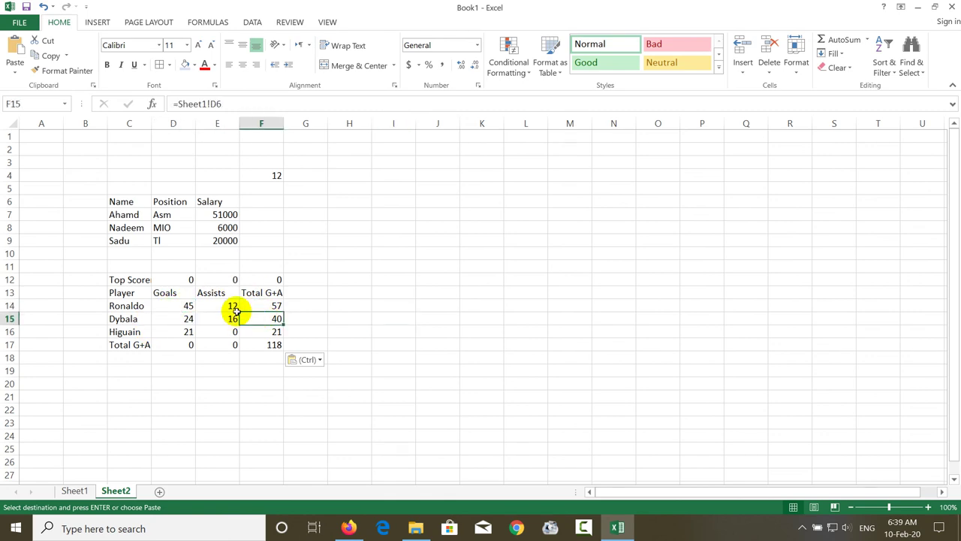
click(74, 490)
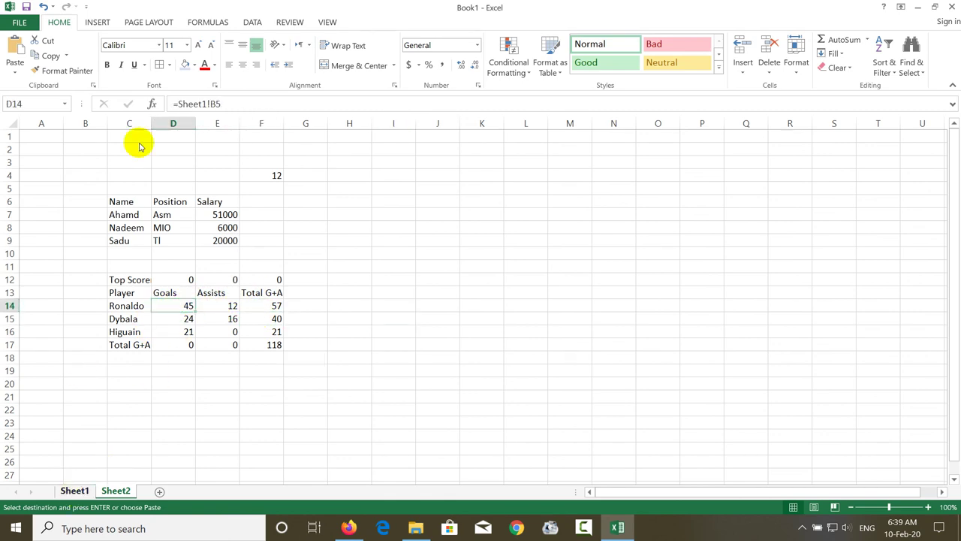
Step: Enter 50 as Ronaldo's goals in Sheet1 B5 and check the linked values on Sheet2
click(122, 190)
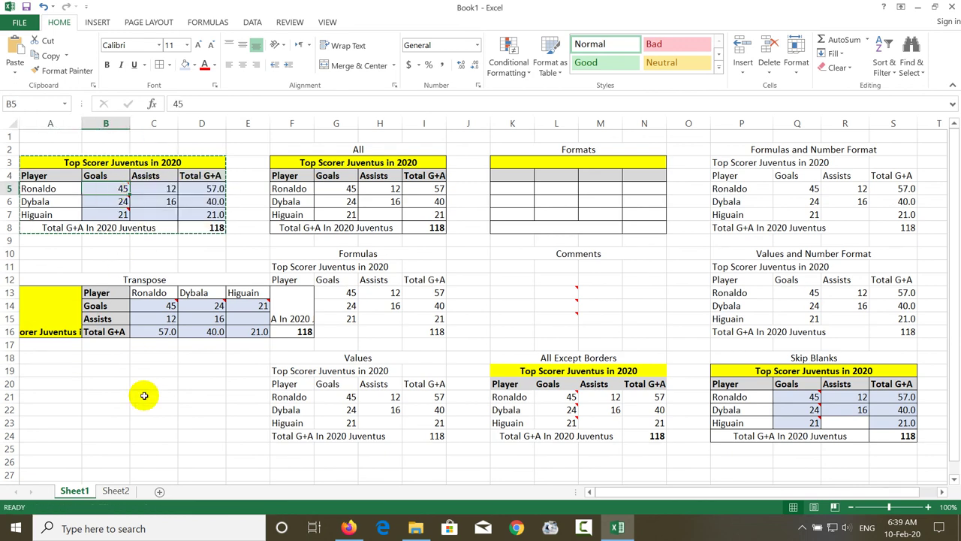
text(50)
key(ctrl+Return)
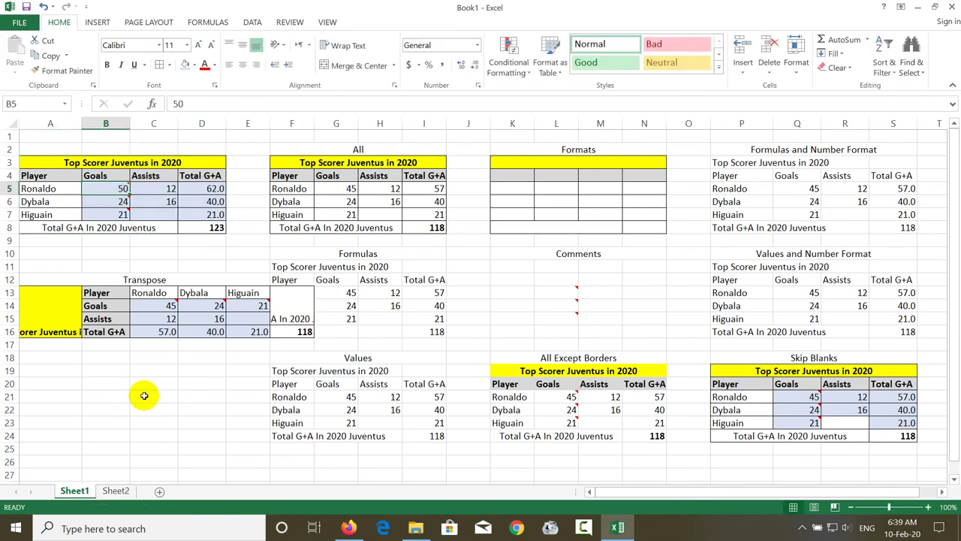
click(113, 492)
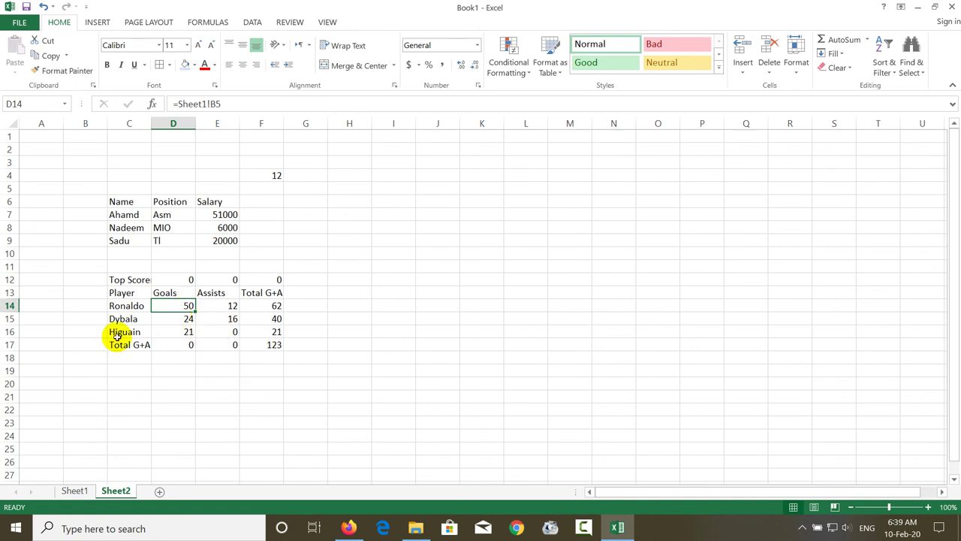
click(214, 329)
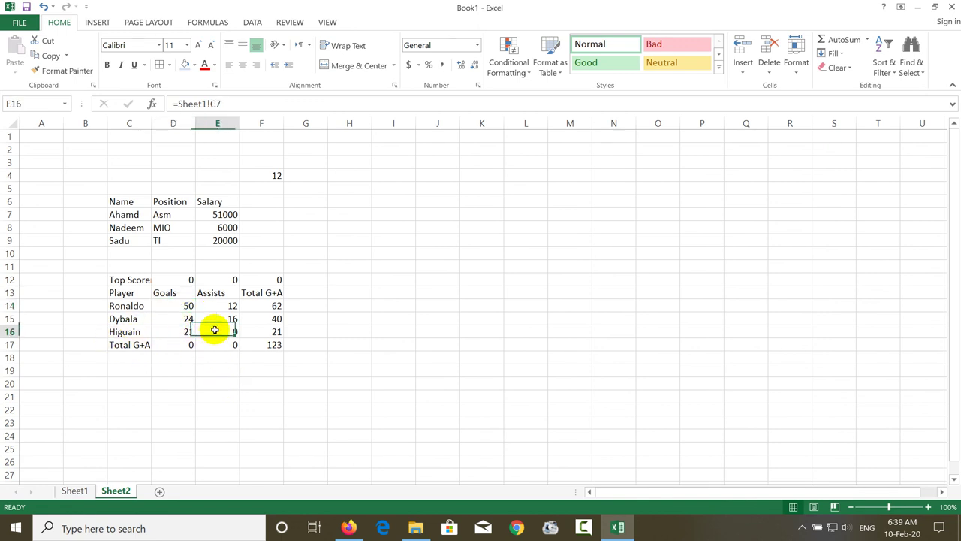
click(75, 492)
Step: Enter 10 as Higuain's assists in Sheet1 C7 and check Sheet2 updates
click(171, 214)
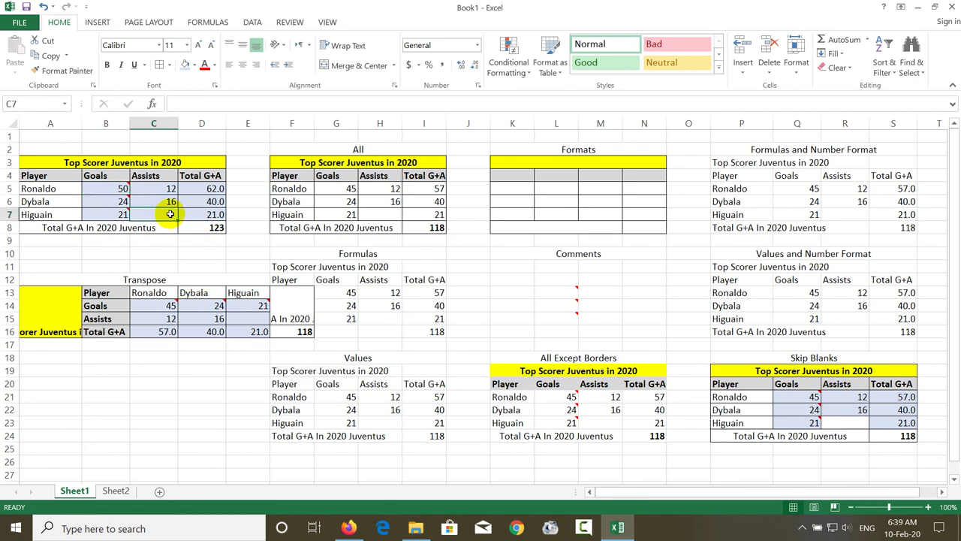
text(10)
key(ctrl+Return)
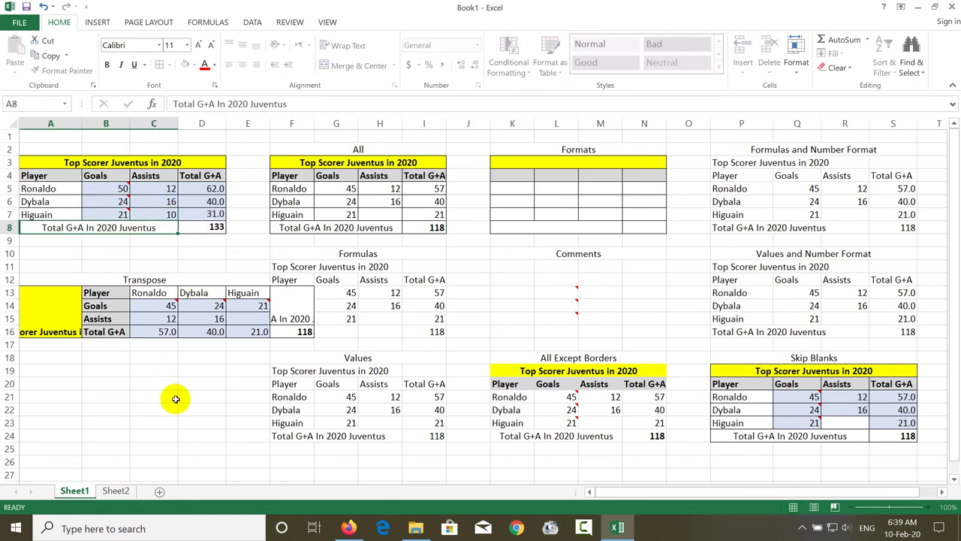
click(116, 490)
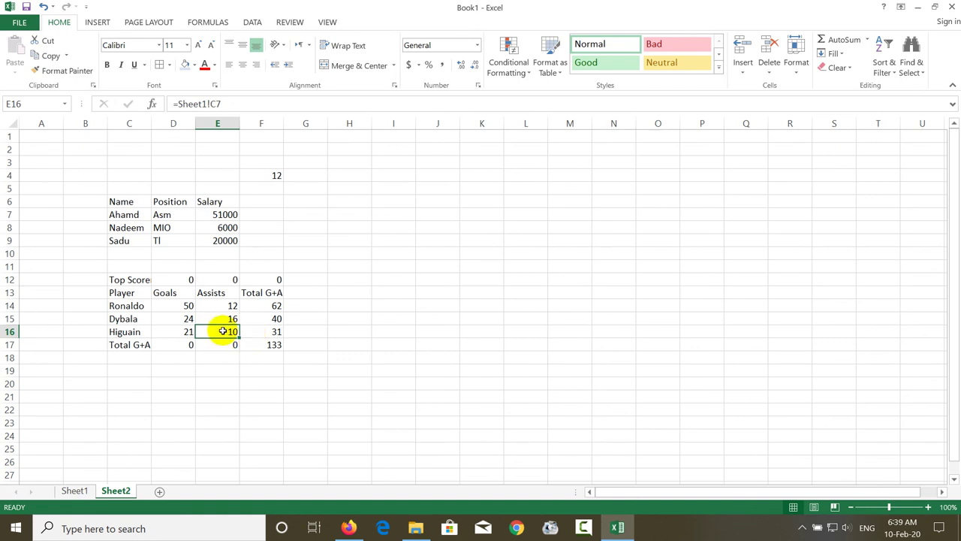
Step: Overwrite the linked cell D14 on Sheet2 with 45
click(188, 306)
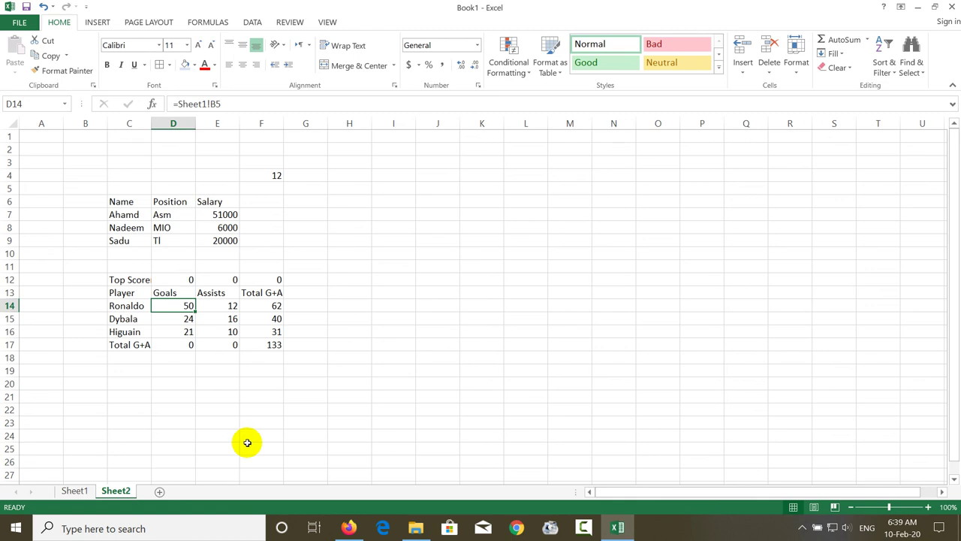
text(45)
key(Return)
key(Up)
Step: Change Ronaldo's goals in Sheet1 B5 to 46 and compare Sheet2's linked D15, keeping D14 at 45
click(73, 490)
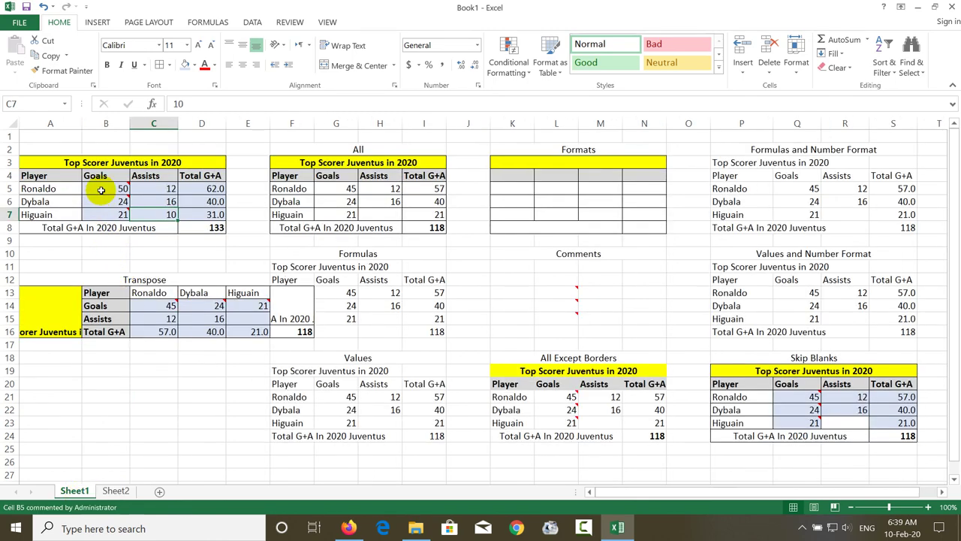
click(101, 188)
text(45)
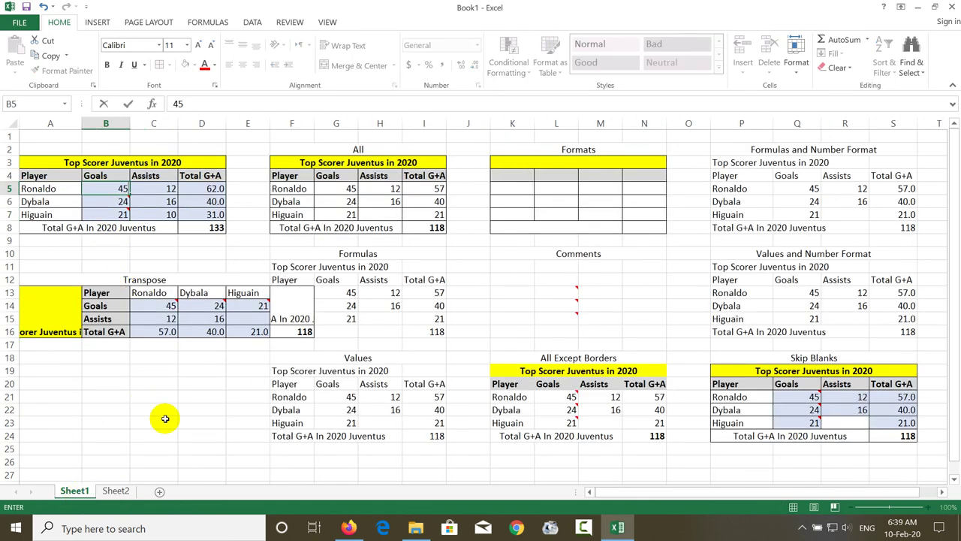
key(Return)
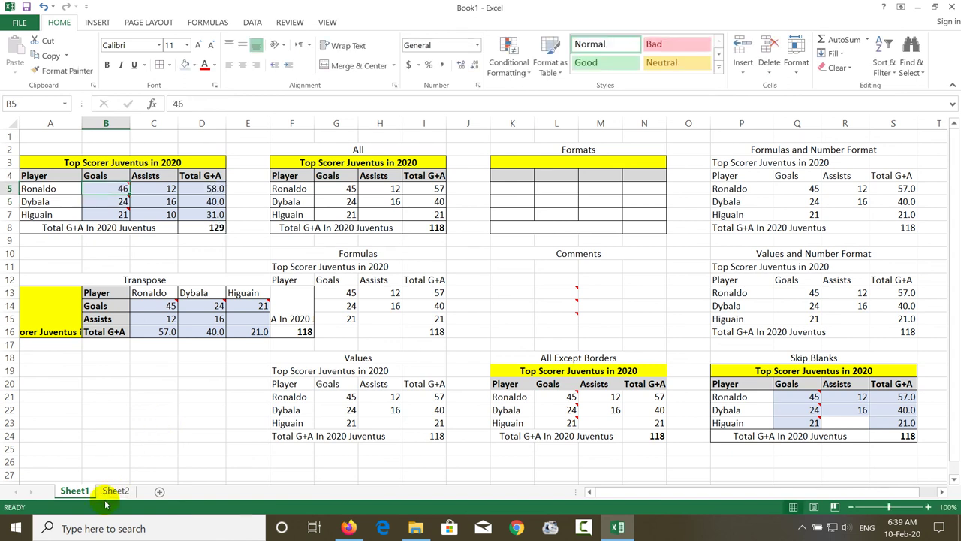
click(115, 491)
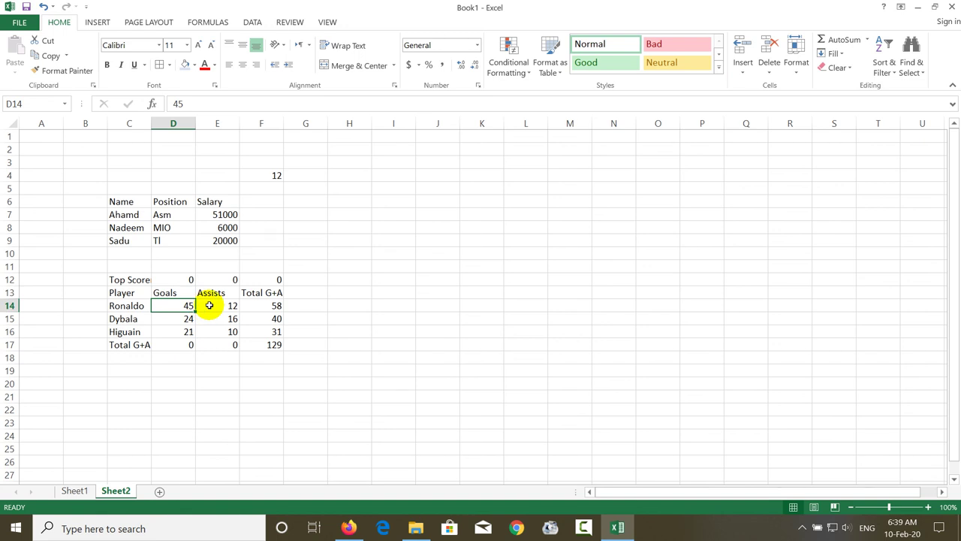
click(189, 318)
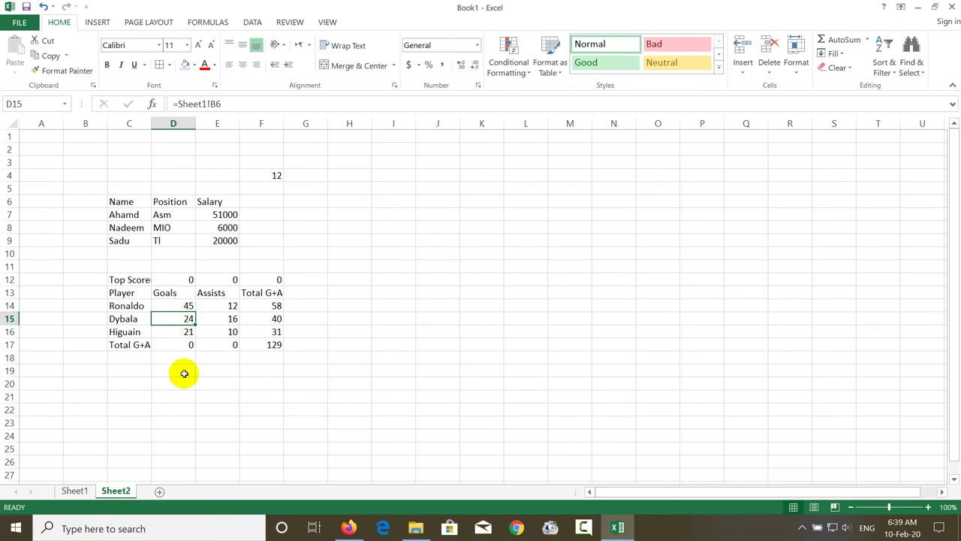
click(74, 491)
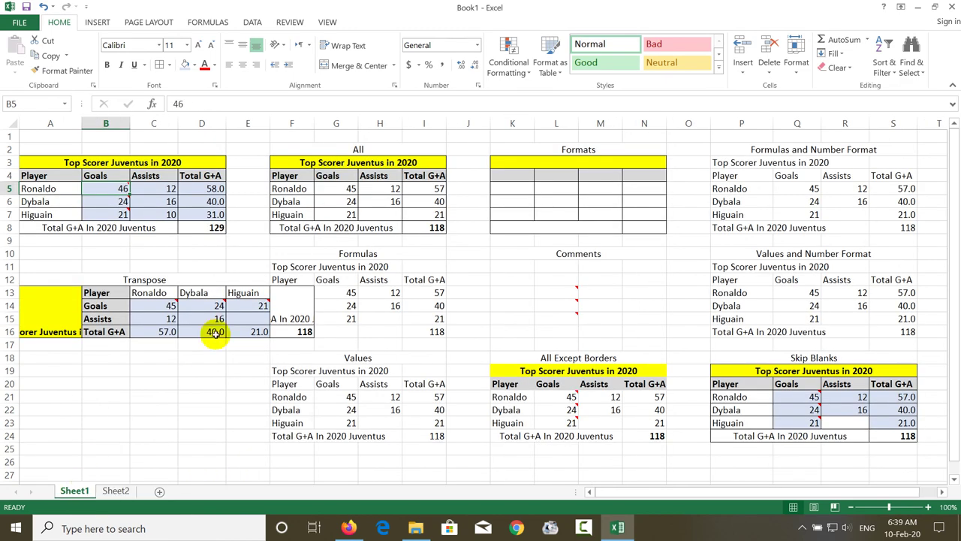